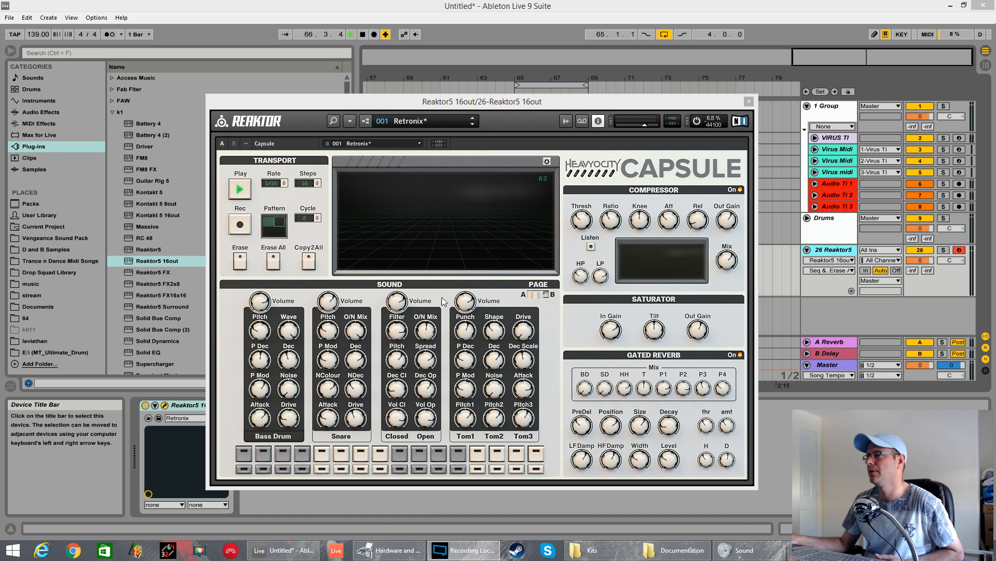
- Switch the Sound section to its percussion page and set the transport's pattern Cycle to 3
mouse_move(398, 207)
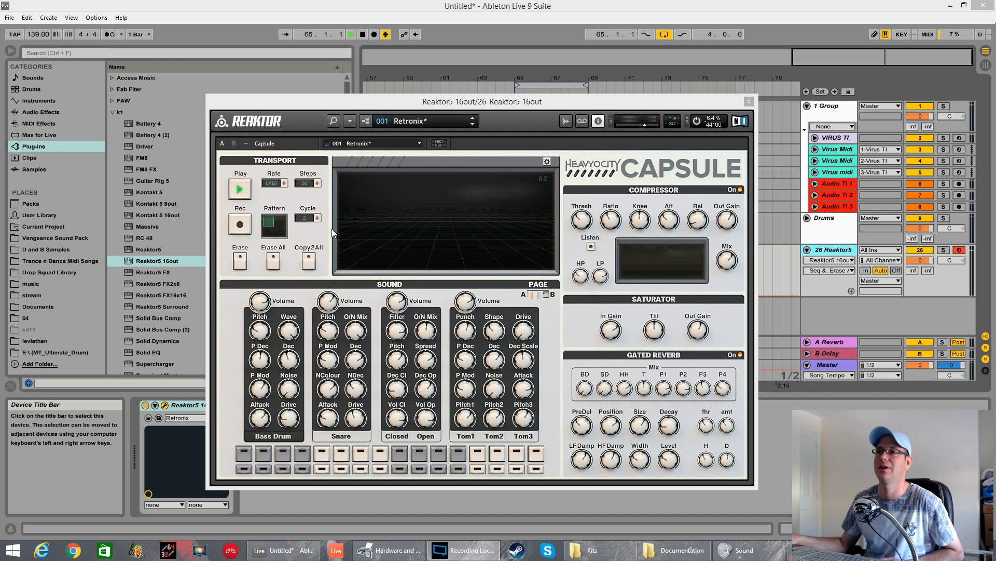
left_click(550, 294)
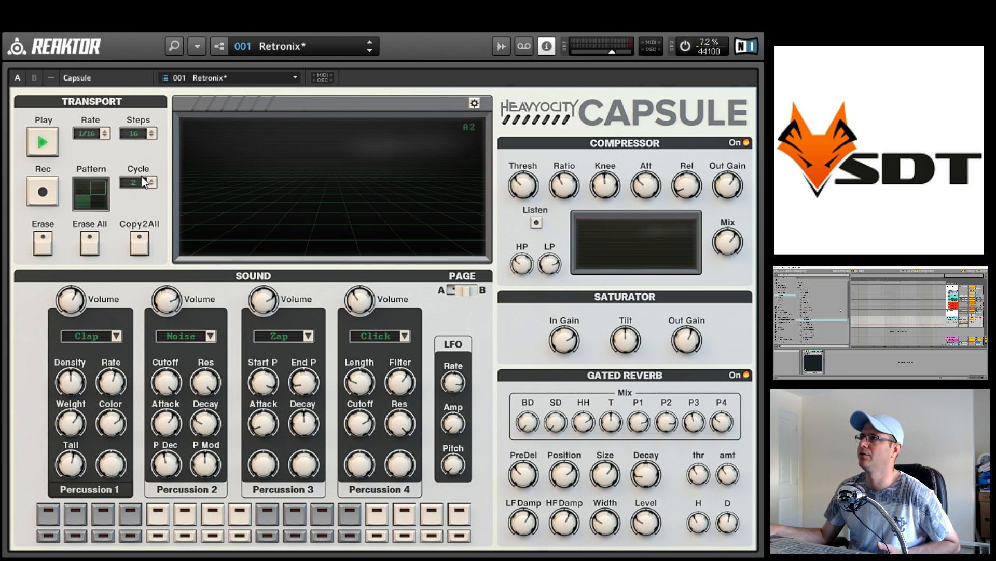
left_click_drag(135, 179, 135, 192)
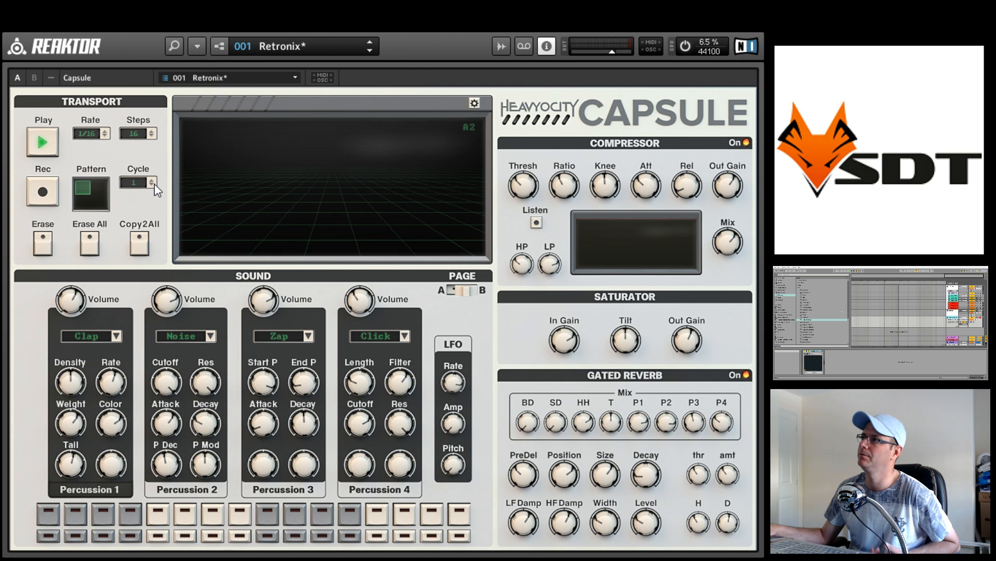
left_click_drag(142, 178, 144, 161)
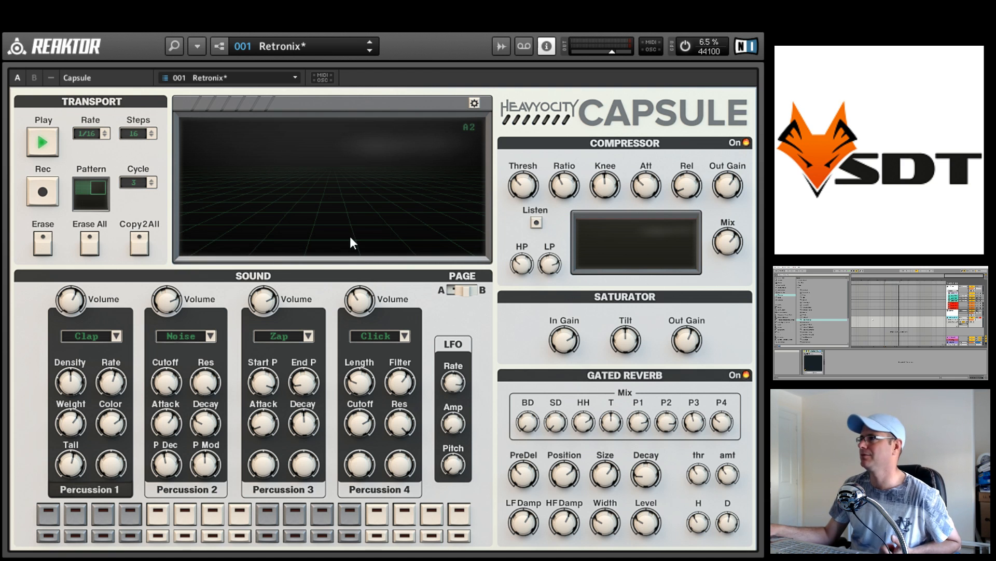
- Audition the Retronix, Black Omen and Tiny Jungle presets by loading them one after another
mouse_move(156, 450)
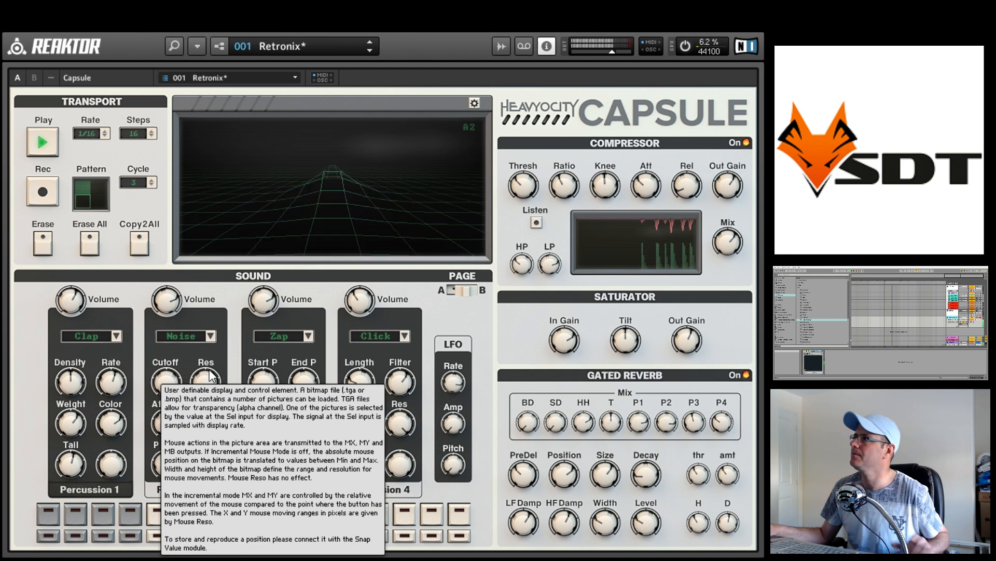
left_click(332, 46)
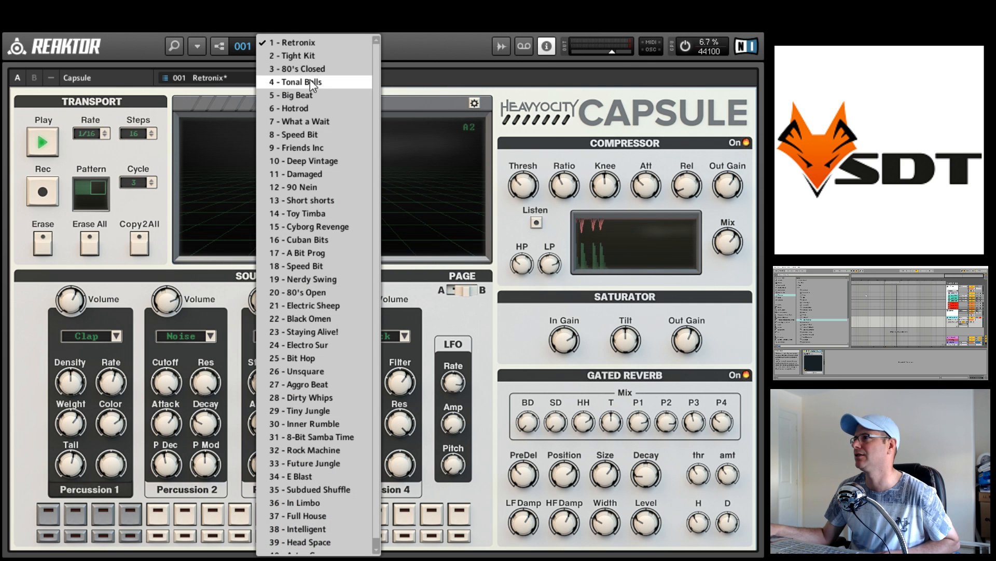
left_click(298, 42)
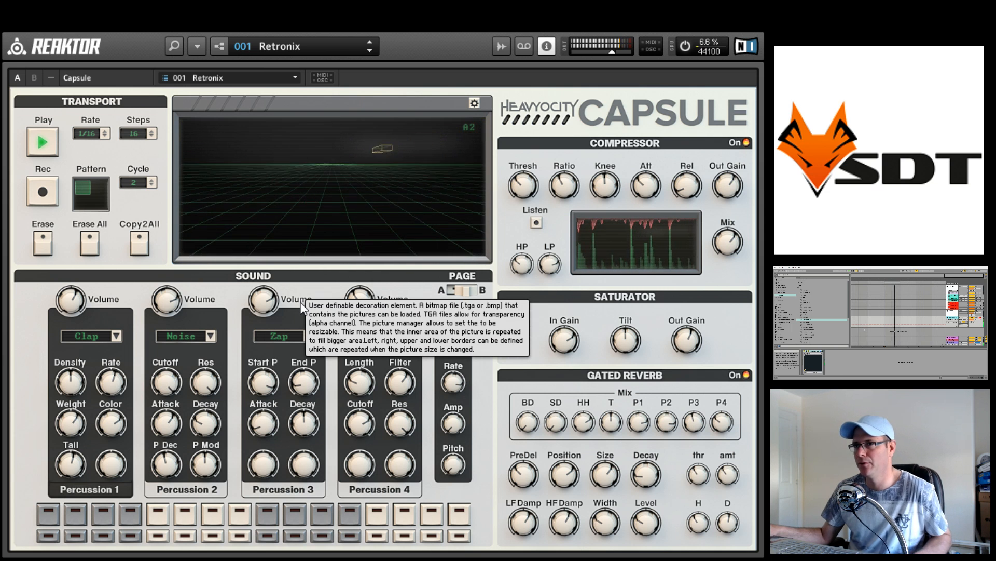
left_click(342, 48)
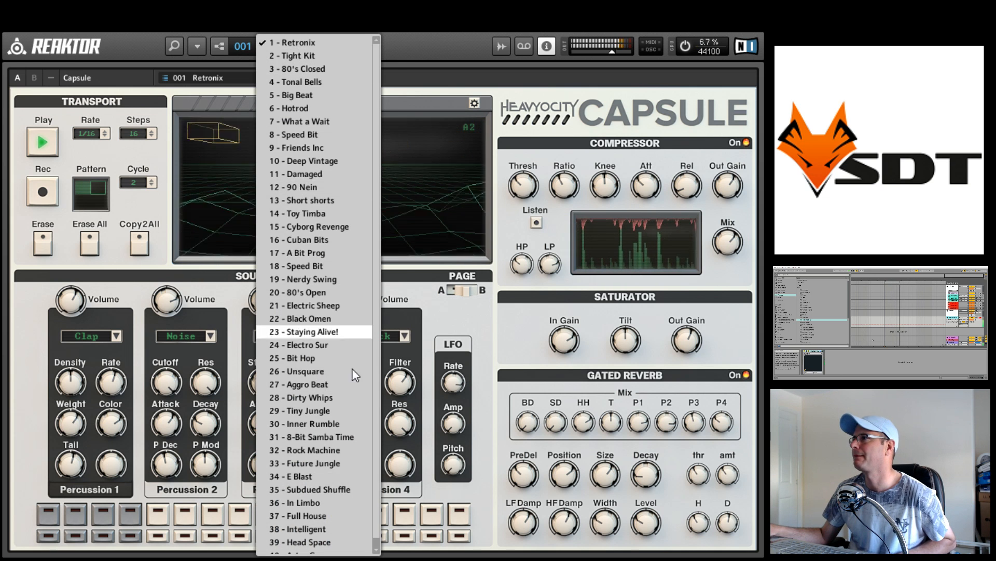
left_click(310, 318)
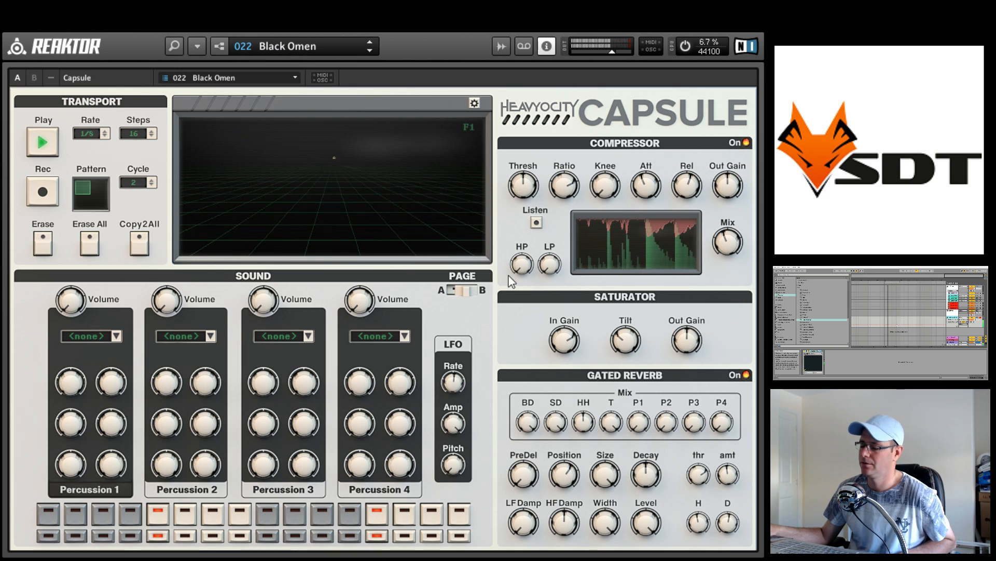
left_click(355, 45)
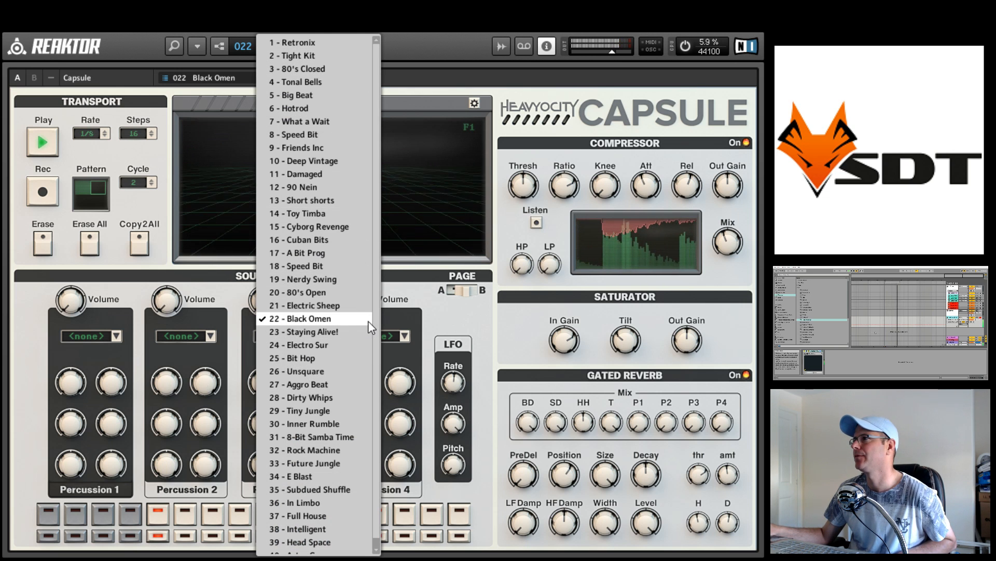
left_click_drag(375, 320, 371, 344)
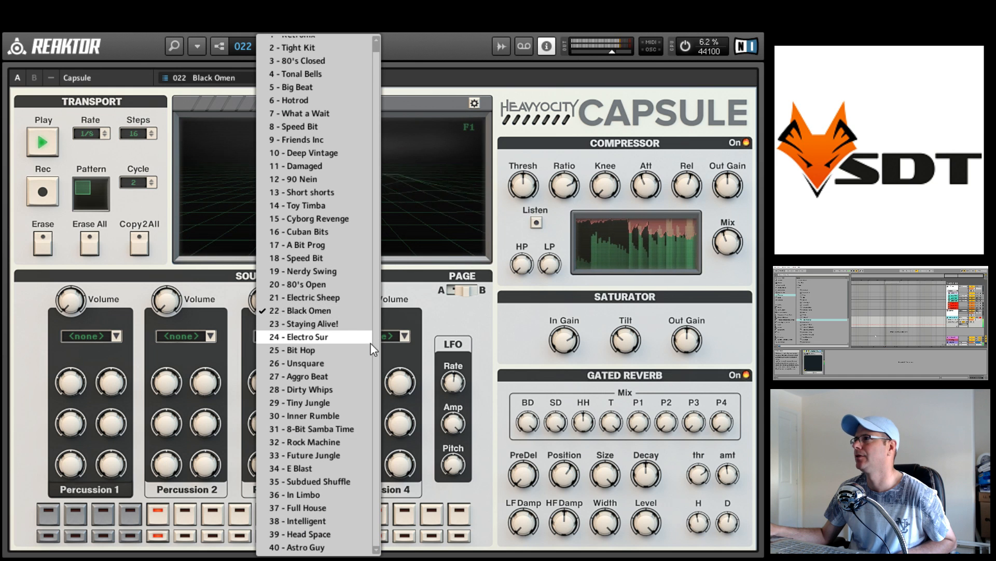
left_click(307, 403)
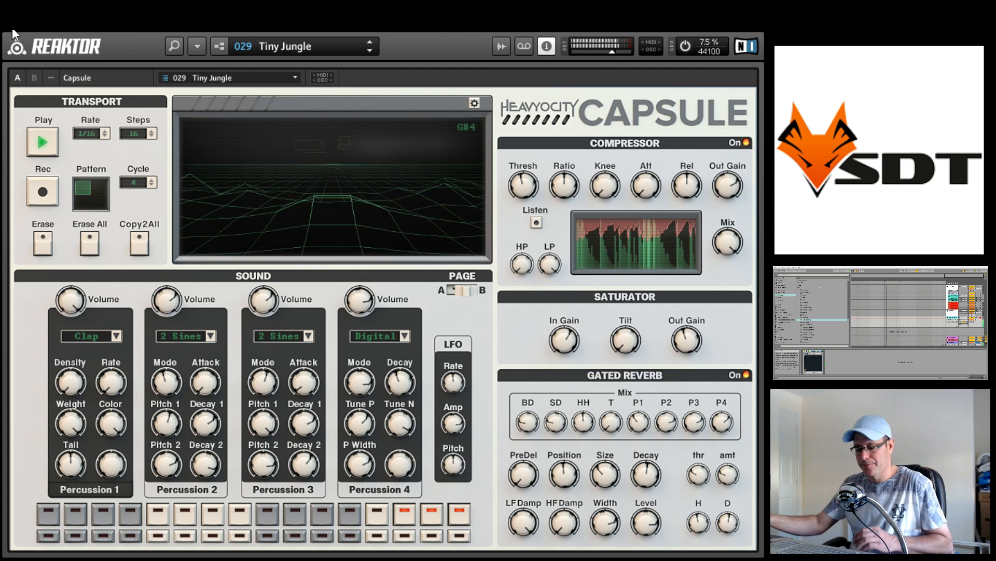
left_click(291, 44)
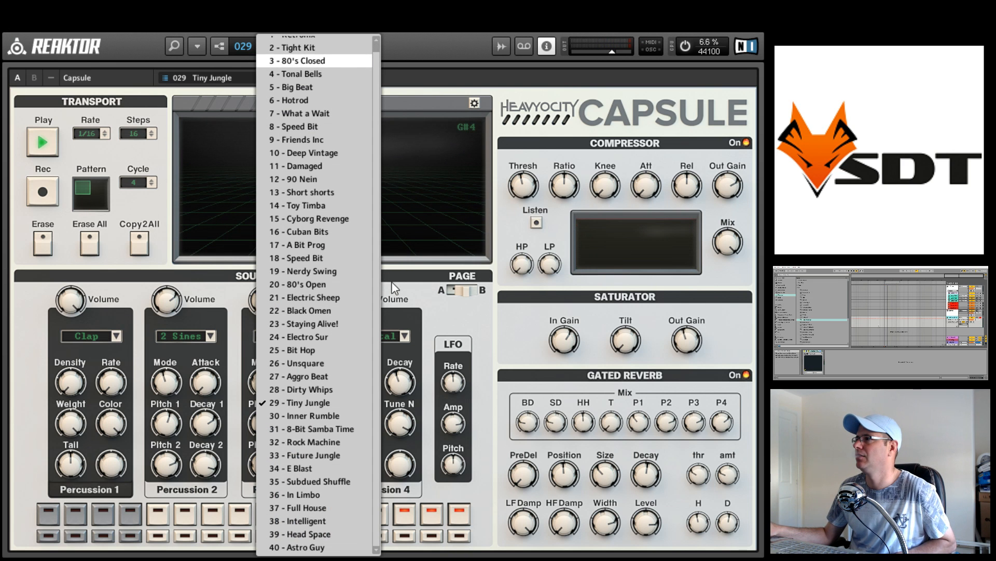
left_click_drag(376, 528, 376, 514)
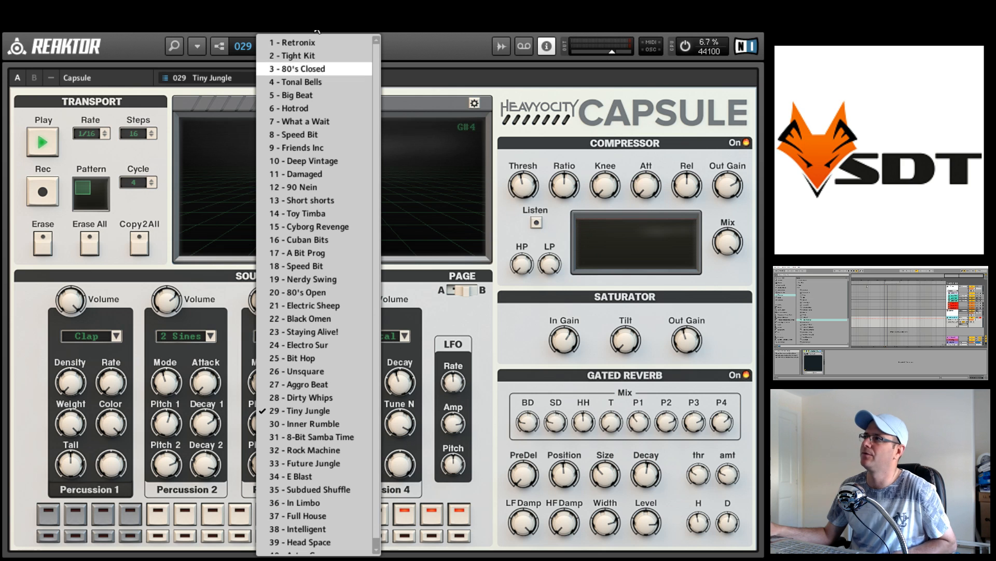
left_click(449, 83)
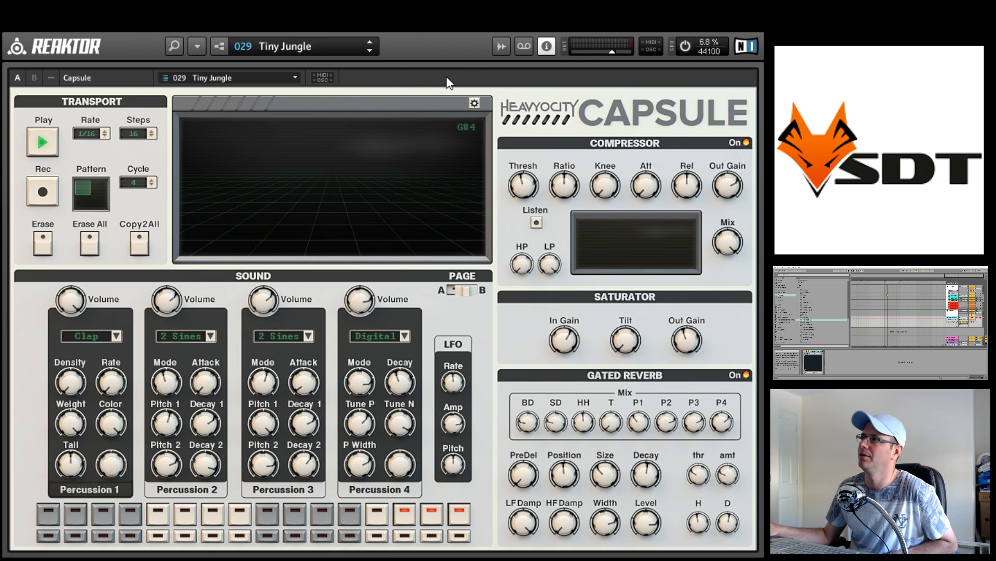
mouse_move(475, 181)
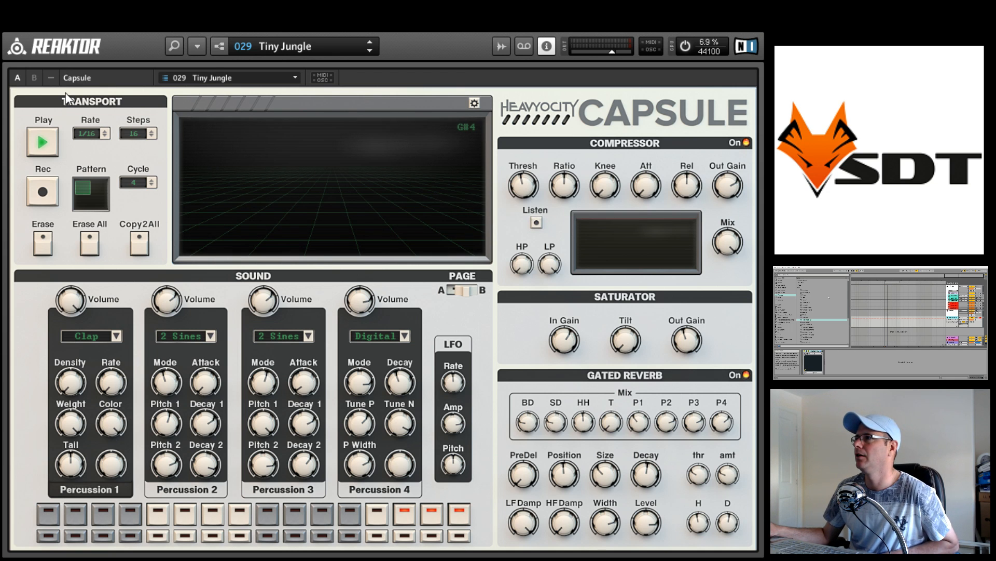
- Load the Retronix preset and erase all of its stored patterns
left_click(311, 47)
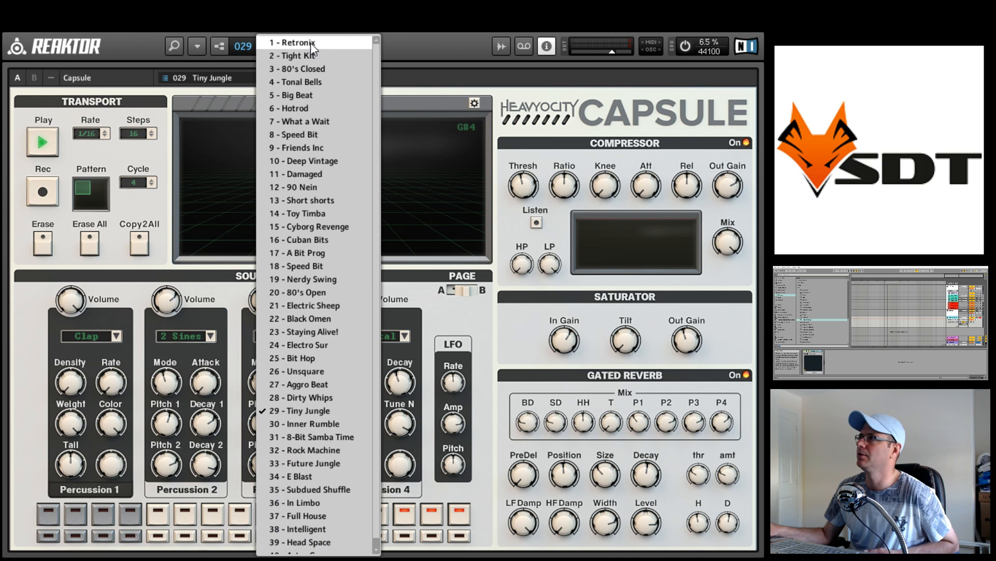
left_click(311, 43)
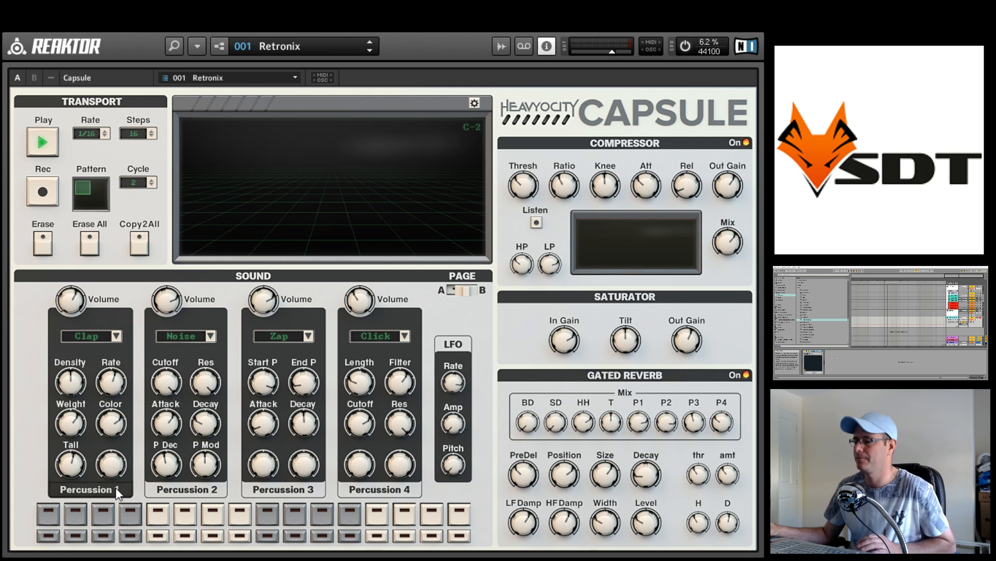
left_click(89, 241)
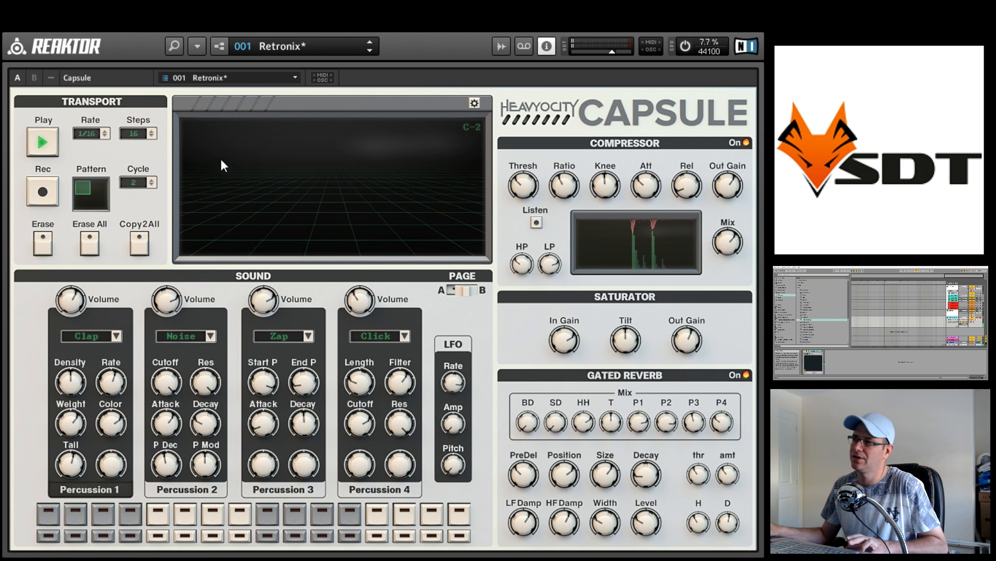
- With Capsule's pattern recording enabled, run playback to record a drum pattern into its sequencer, and stop
mouse_move(239, 185)
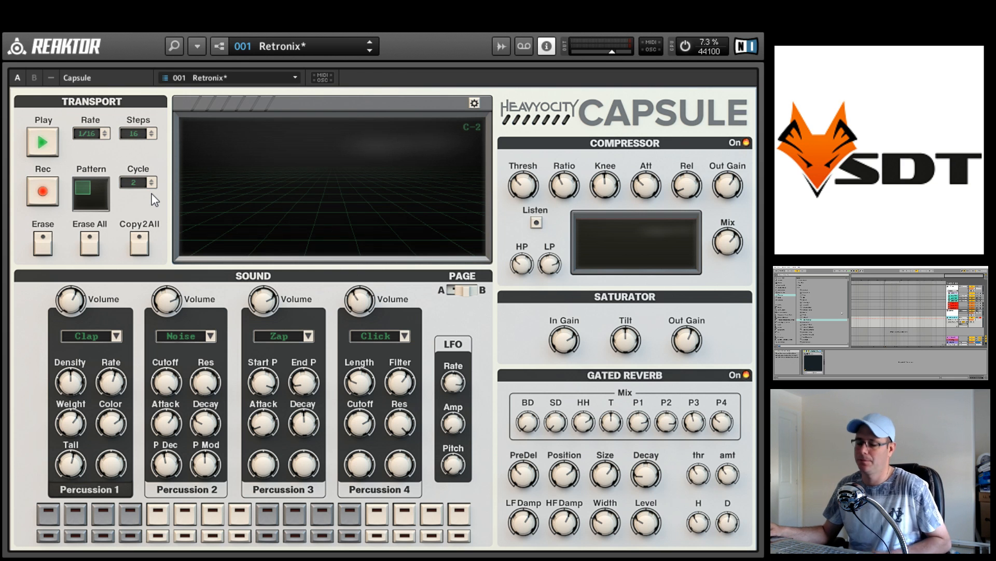
key("space")
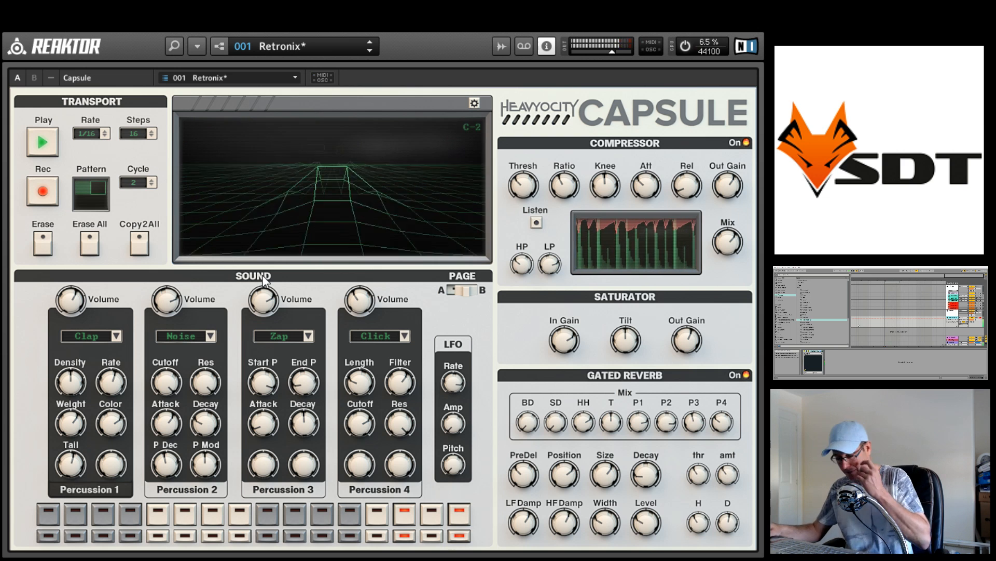
mouse_move(394, 169)
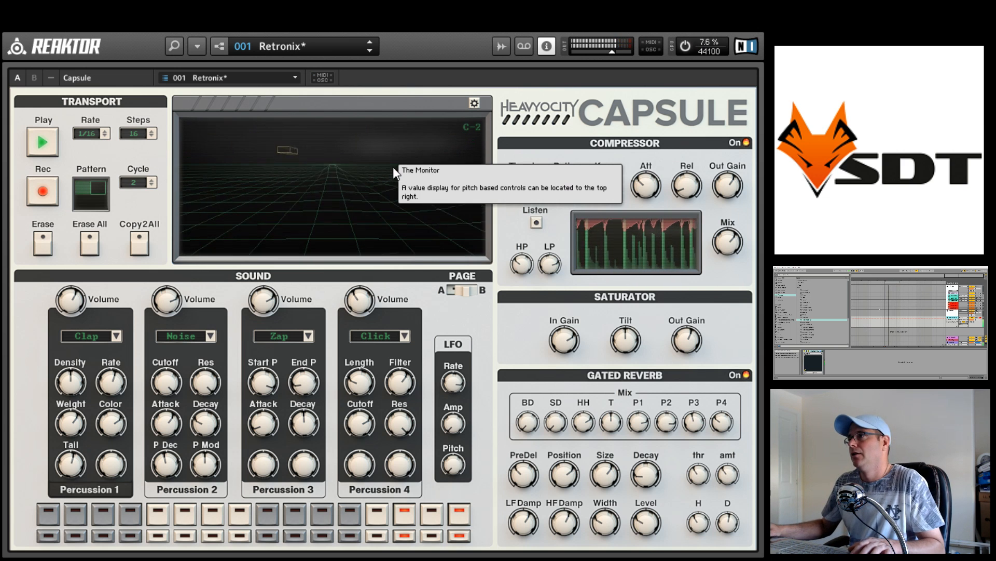
key("space")
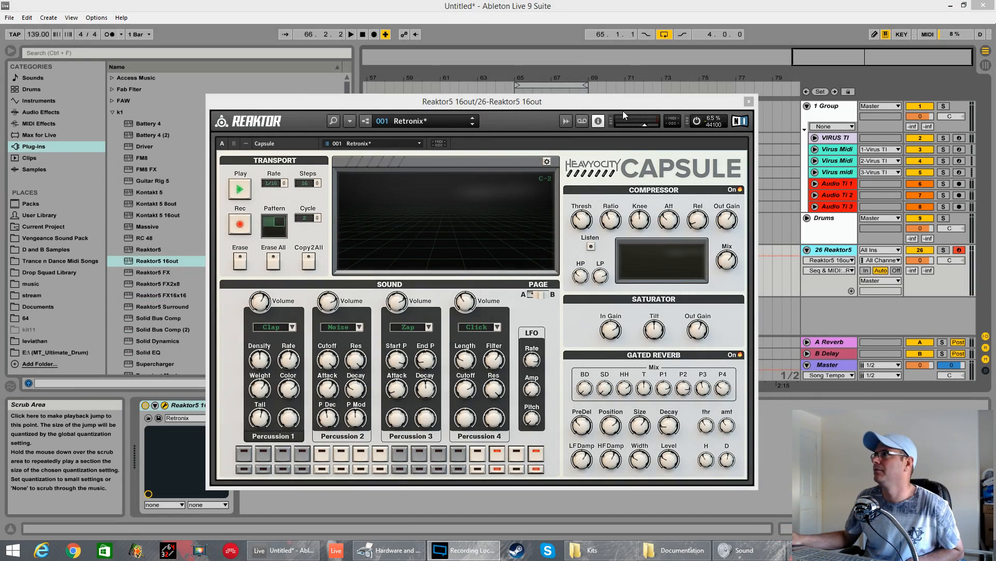
- Re-arm the 26 Reaktor5 track and record Capsule's looping pattern into the arrangement from bar 65, then stop
mouse_move(626, 105)
left_mouse_down()
mouse_move(543, 460)
mouse_move(549, 487)
mouse_move(669, 274)
mouse_move(614, 96)
left_mouse_up()
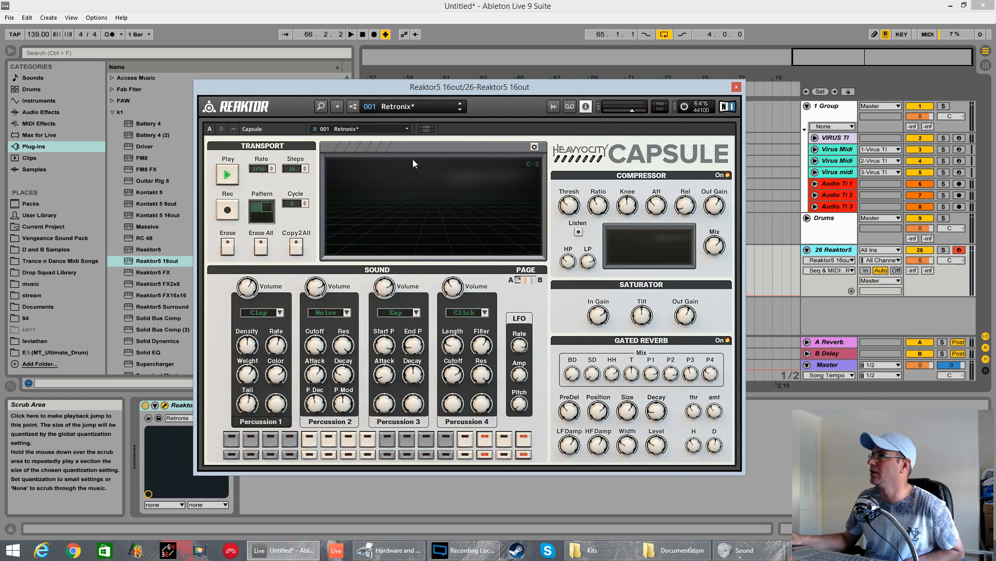
left_click(958, 251)
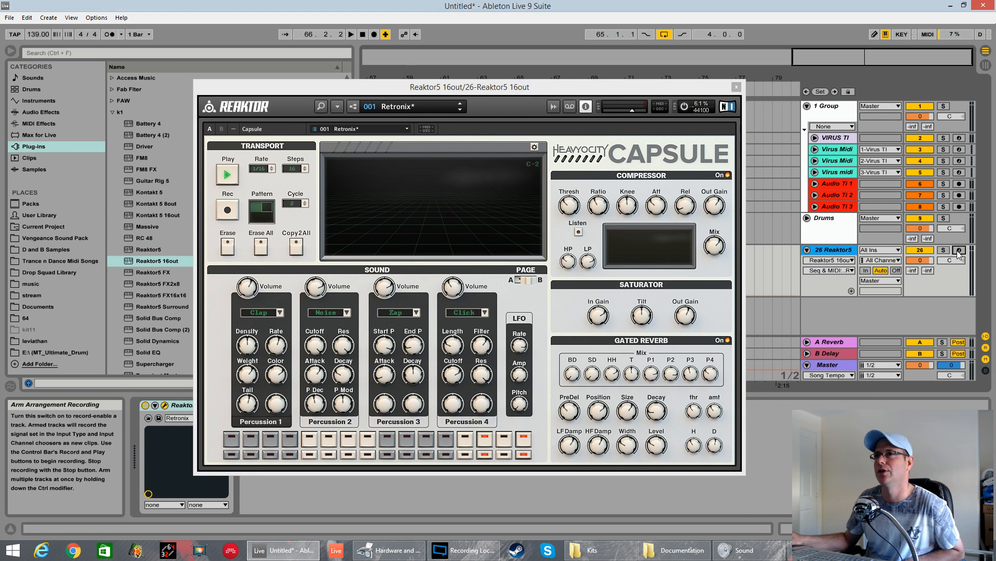
left_click(236, 172)
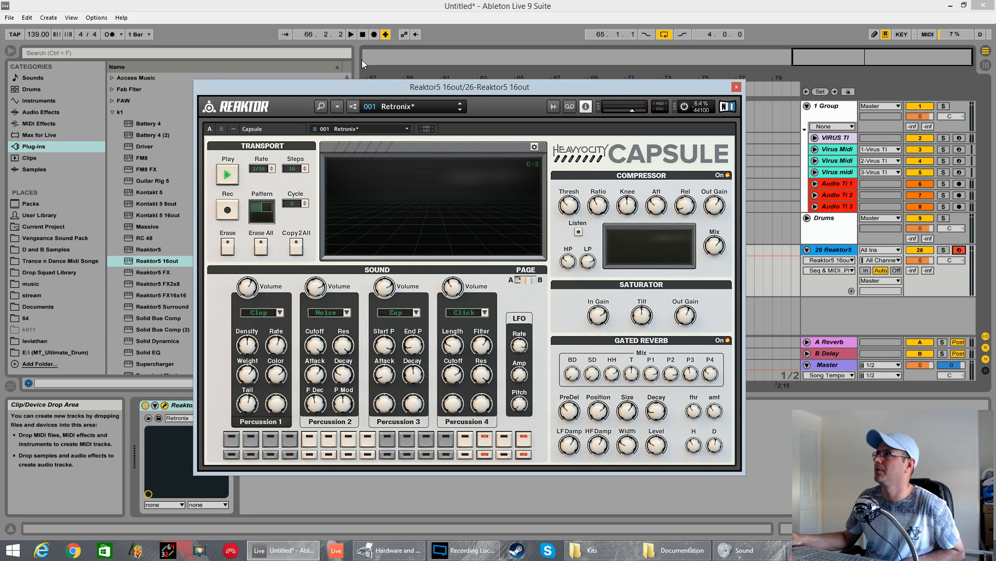
left_click(374, 34)
left_click_drag(477, 92, 509, 348)
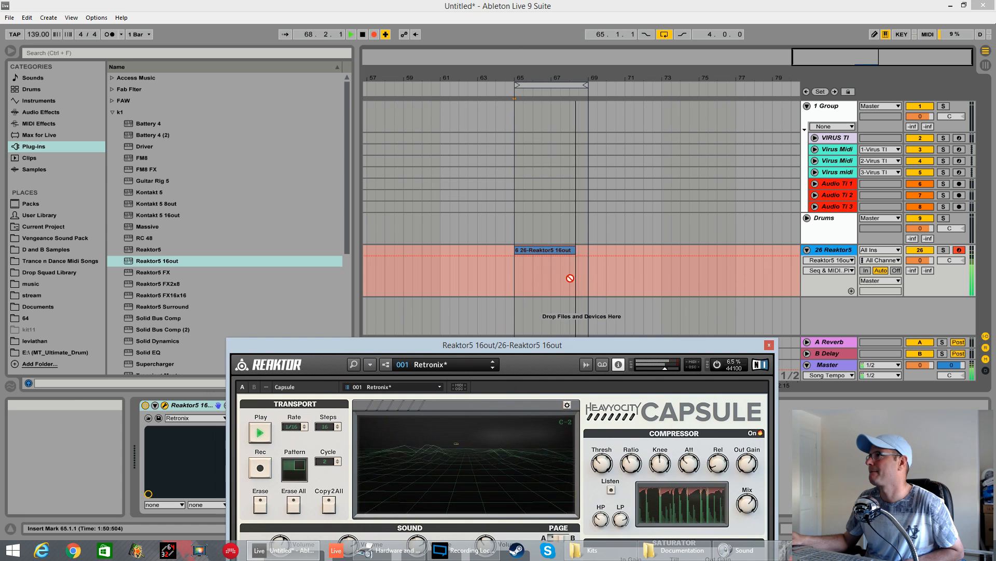
left_click_drag(554, 348, 563, 247)
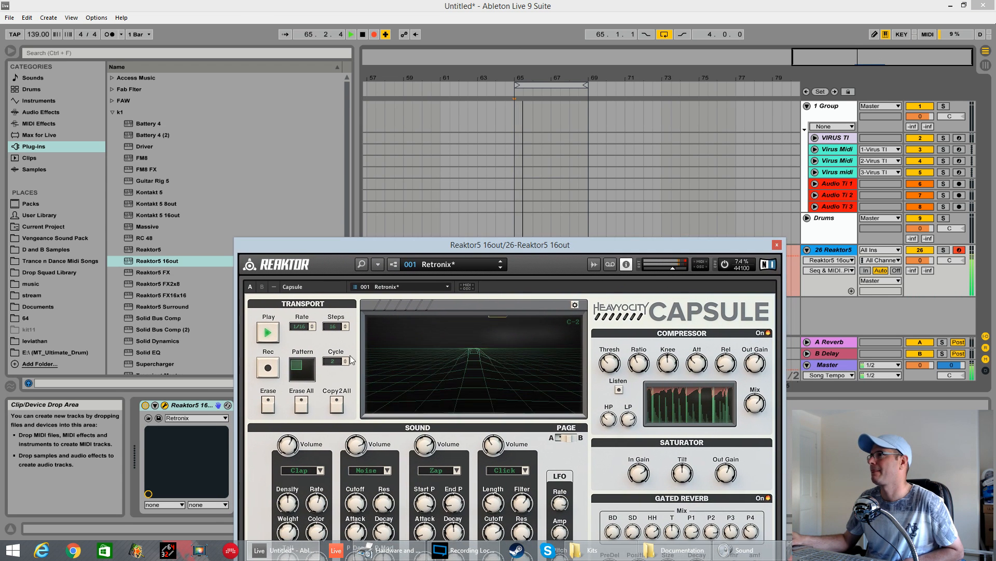
left_click_drag(623, 249, 615, 359)
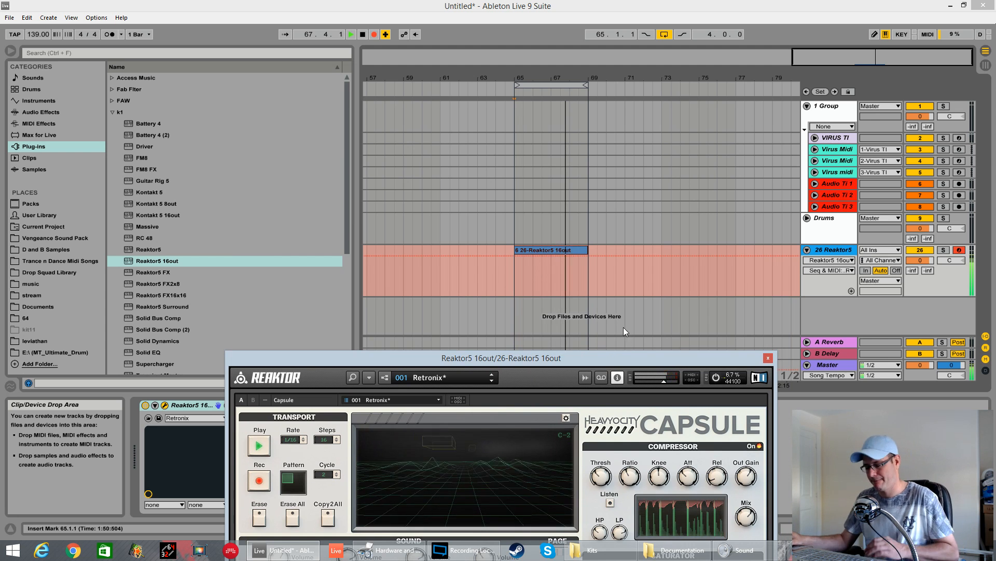
key("space")
- Open the recorded clip on the 26 Reaktor5 track to inspect its MIDI content
left_click(554, 253)
double_click(569, 251)
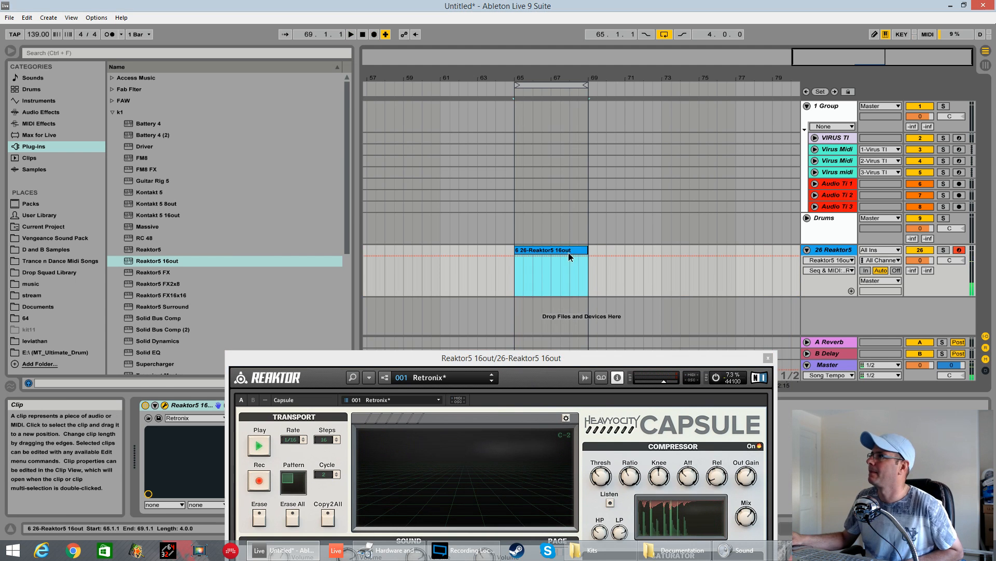
left_click_drag(673, 358, 661, 96)
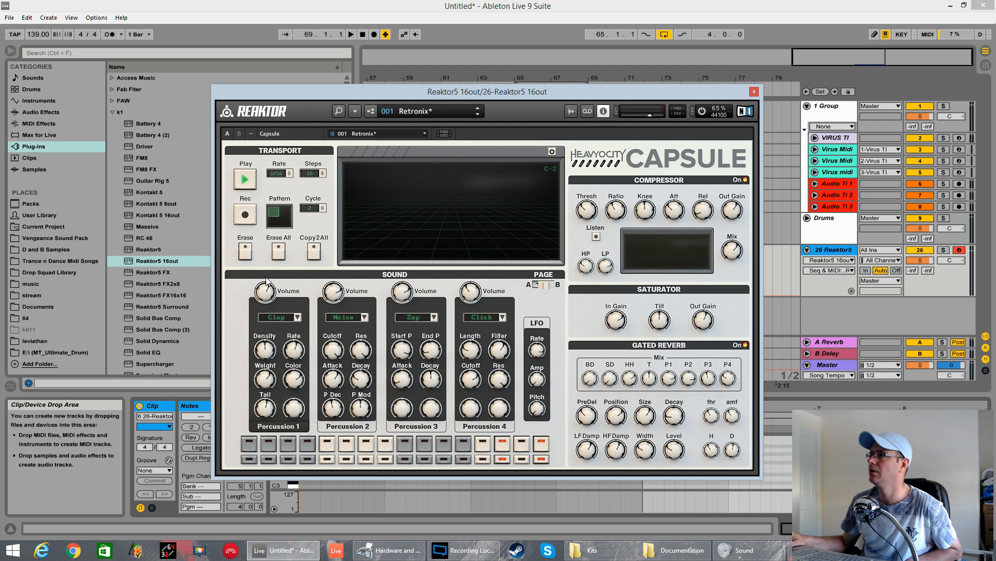
- Delete the recorded clip at bars 65 to 69 on the 26 Reaktor5 track
left_click_drag(648, 91, 518, 334)
key("Delete")
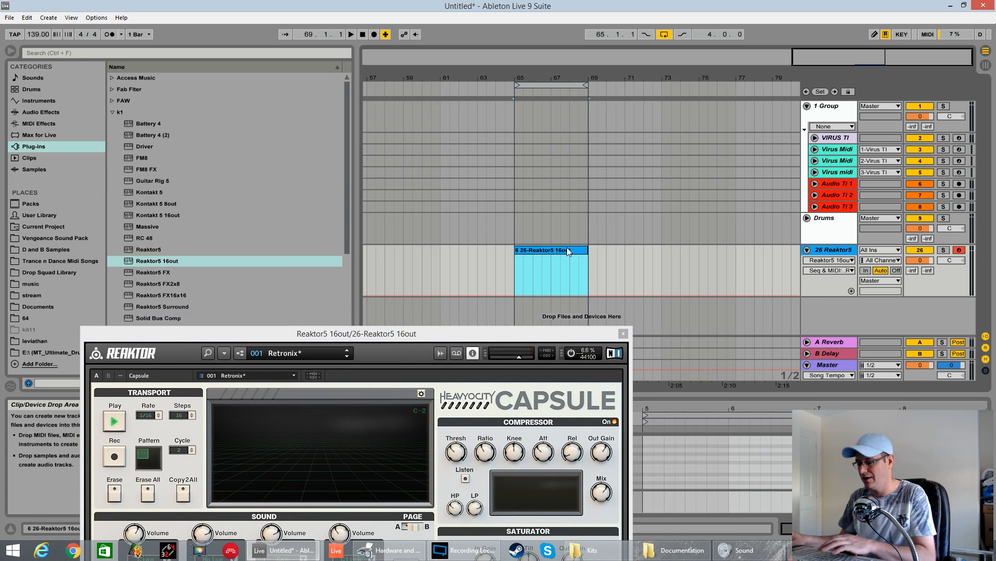
- Stop Capsule's own sequencer playback and record a live drum take on the 26 Reaktor5 track from bar 65
left_click_drag(322, 341, 579, 110)
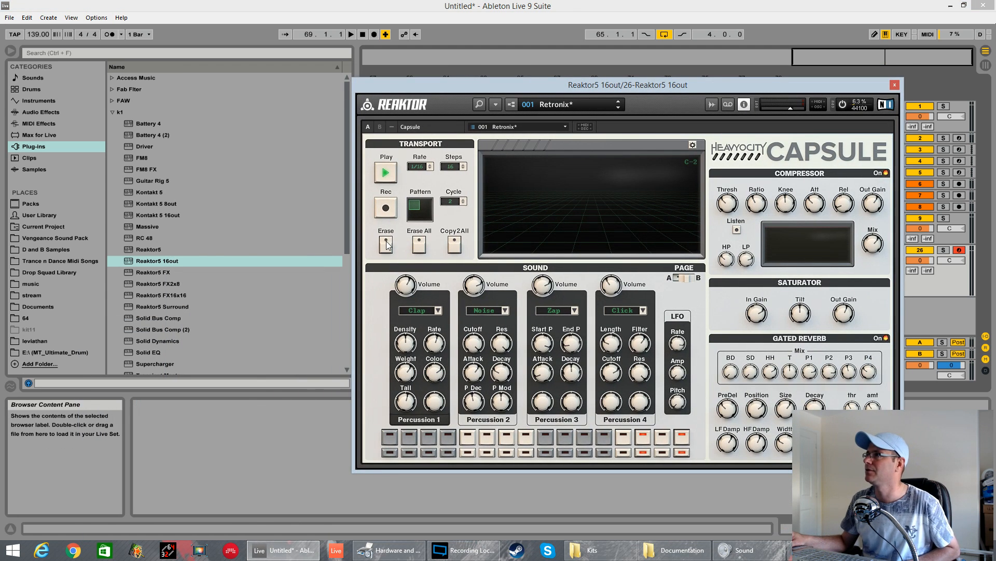
left_click_drag(662, 89, 526, 315)
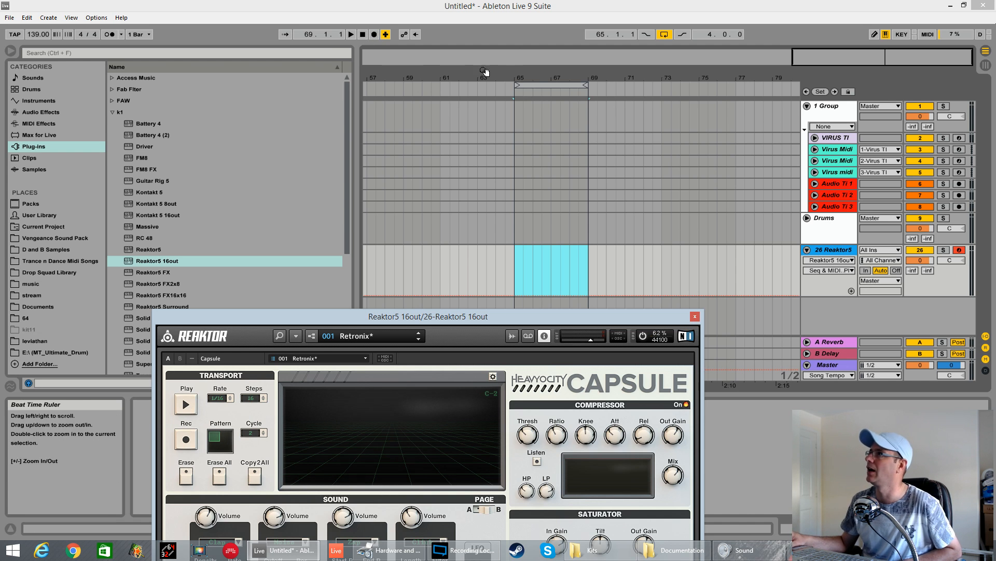
left_click(374, 35)
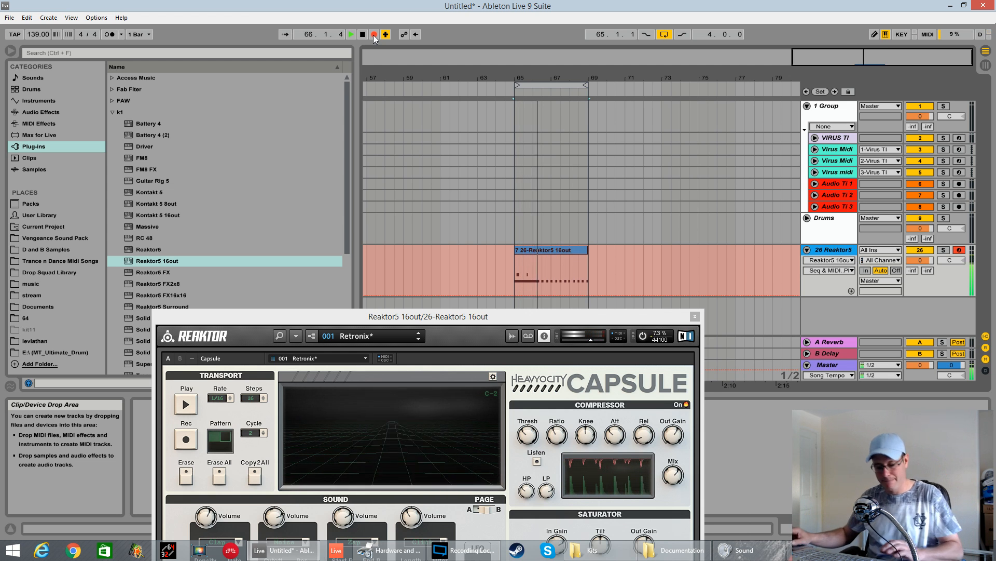
left_click(374, 35)
- Quantize all notes of the newly recorded clip, crop the clip, and play it back to check the timing
left_click(570, 250)
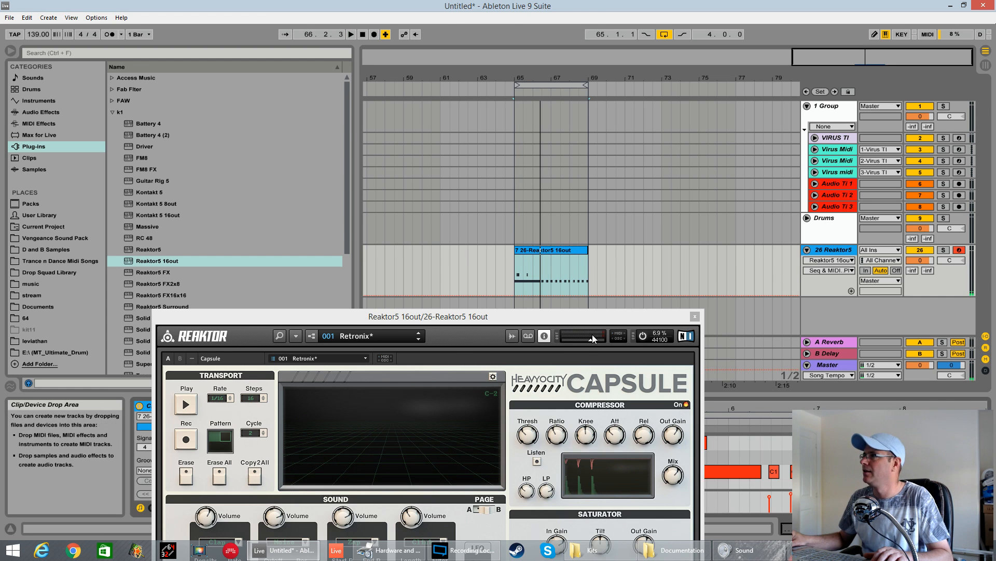
left_click_drag(576, 323, 280, 349)
left_click(750, 459)
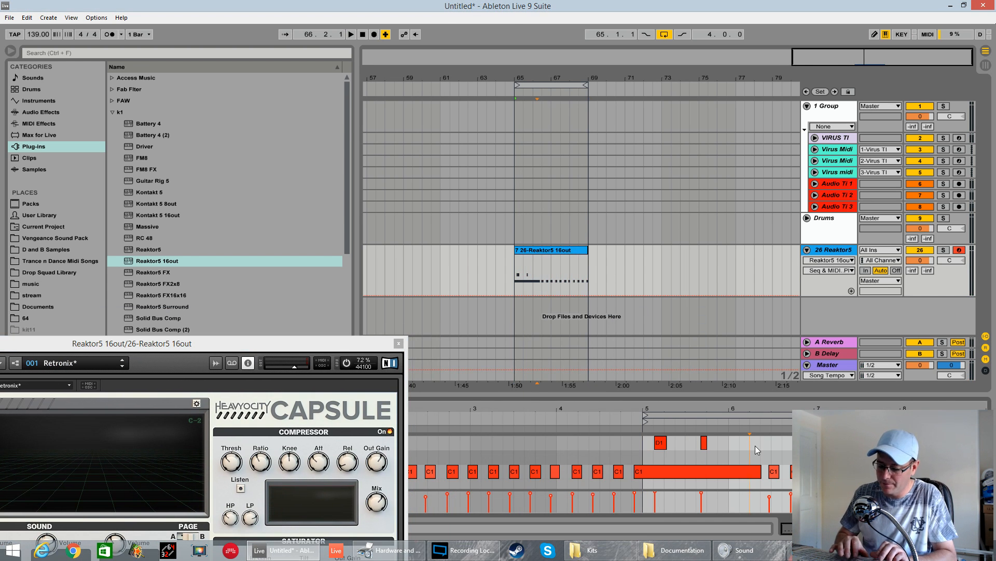
key("ctrl+a")
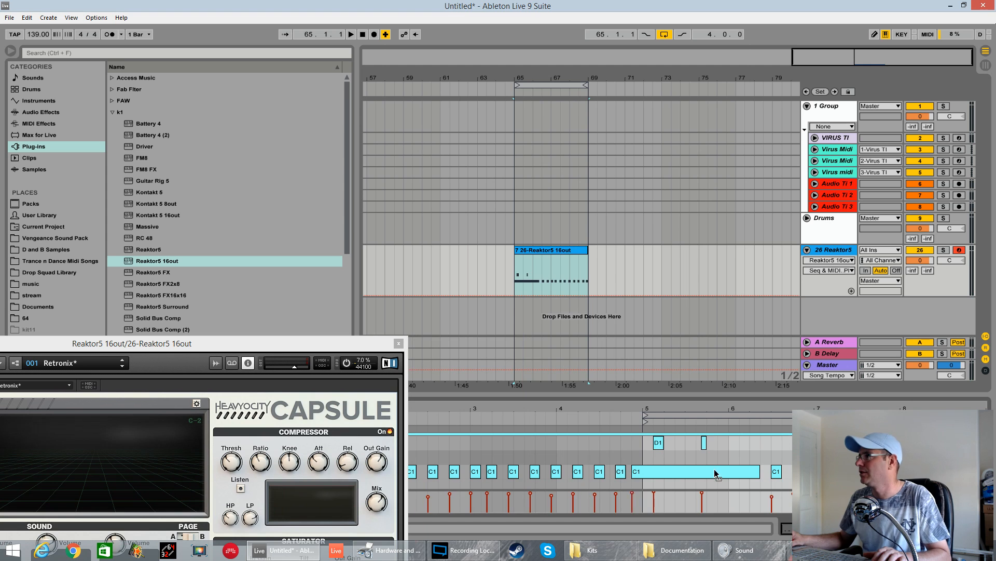
key("ctrl+u")
right_click(802, 452)
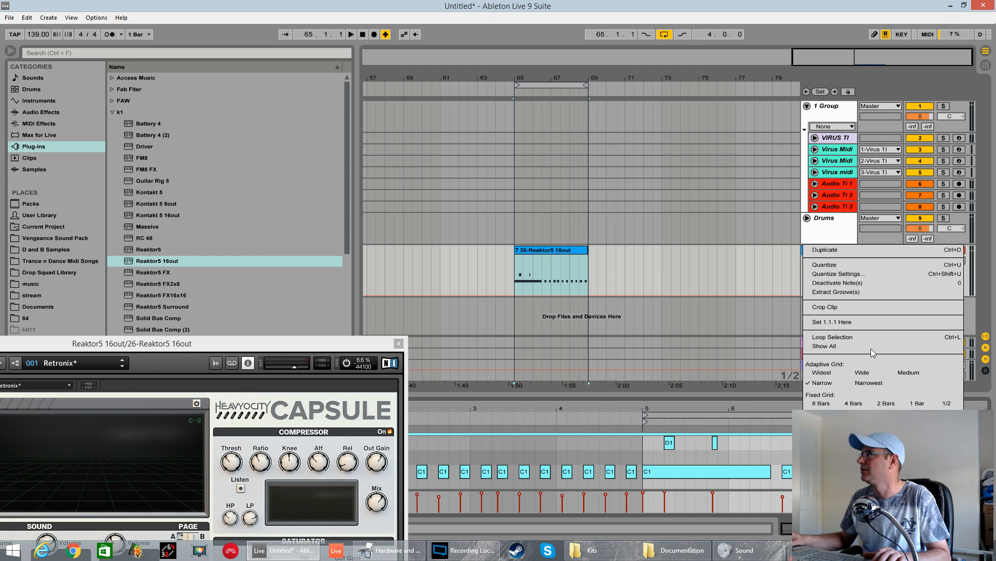
left_click(851, 306)
key("space")
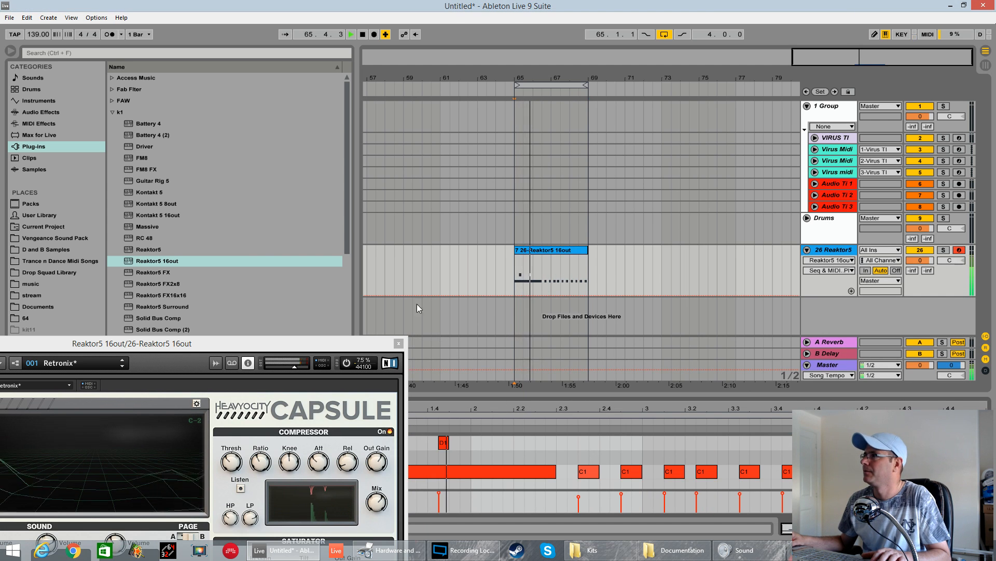
left_click(370, 344)
- Delete the recorded clip at bars 65 to 69 on the 26 Reaktor5 track and adjust the end of the arrangement loop
left_click(573, 251)
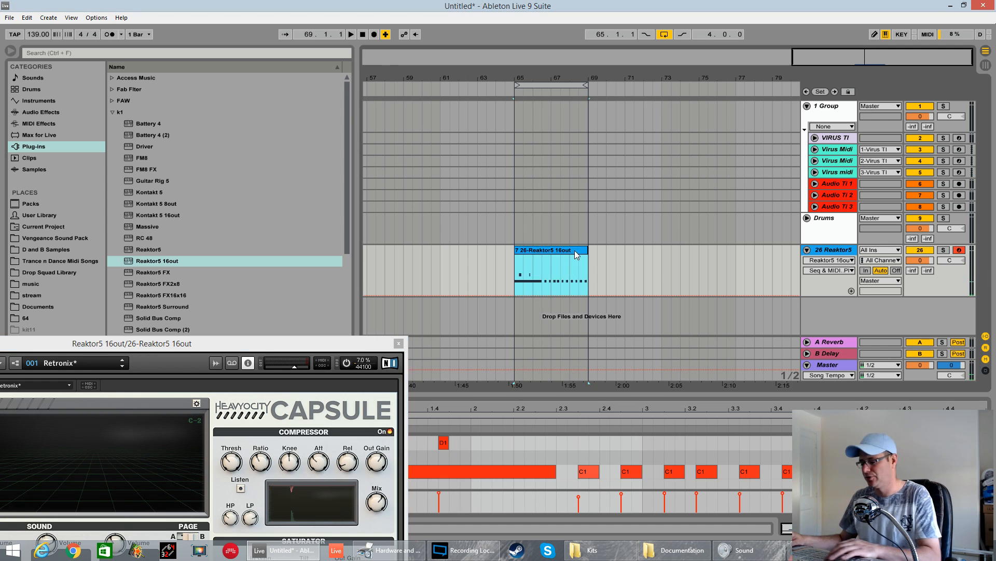
key("Delete")
left_click_drag(519, 252, 552, 262)
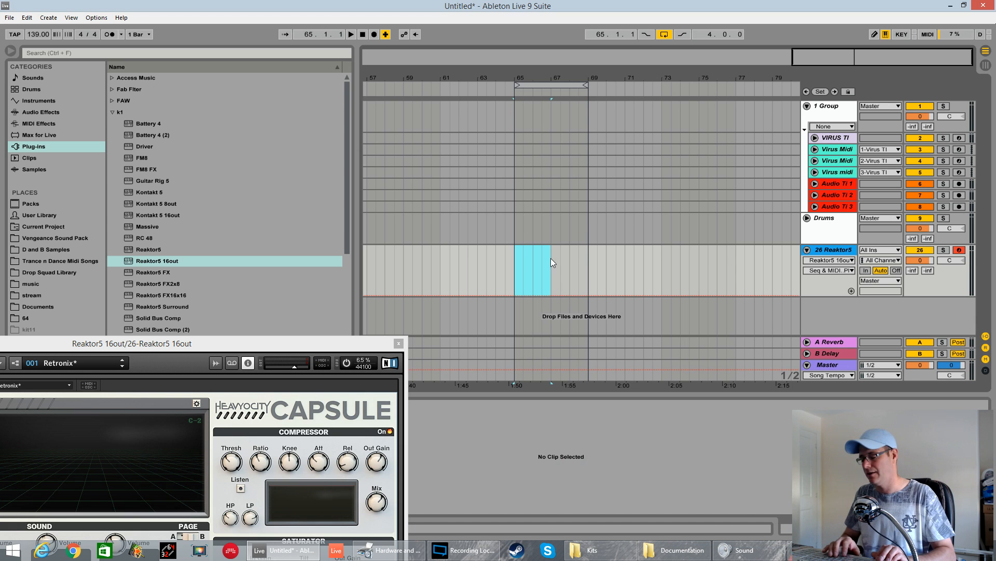
left_click_drag(588, 86, 575, 86)
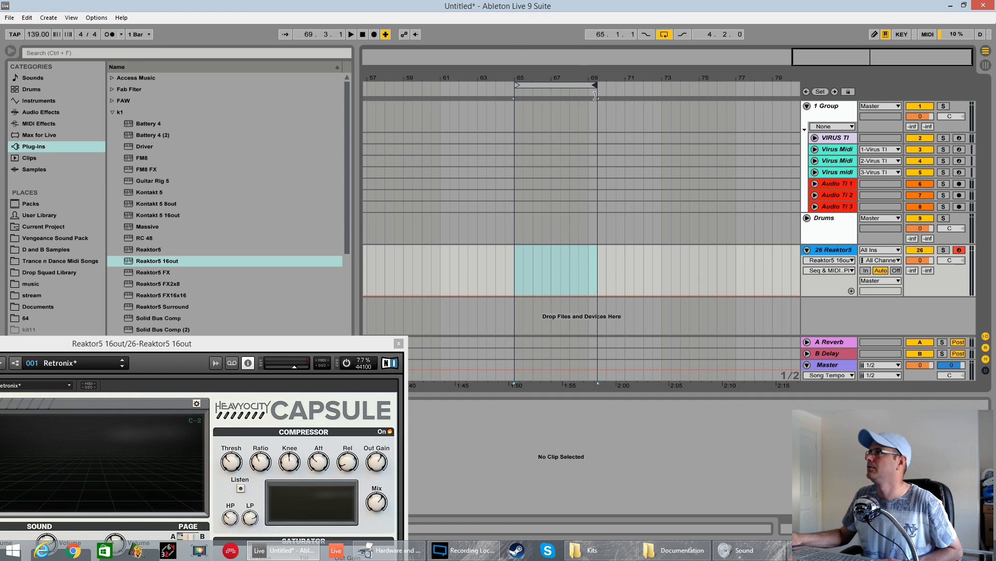
- Switch Capsule's sound section to page B with the bass drum, snare, hi-hat and tom controls
left_click_drag(352, 340, 686, 104)
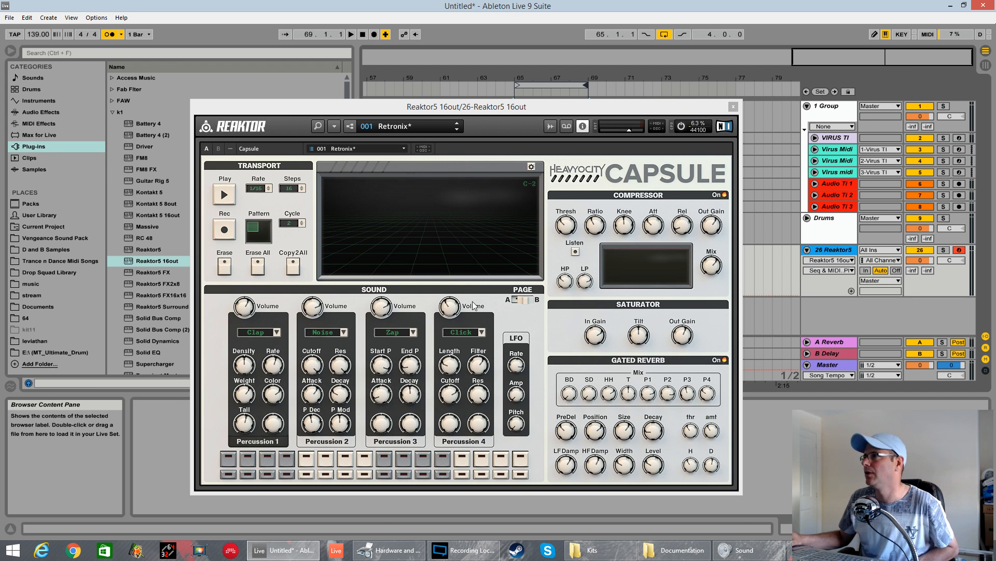
left_click(519, 301)
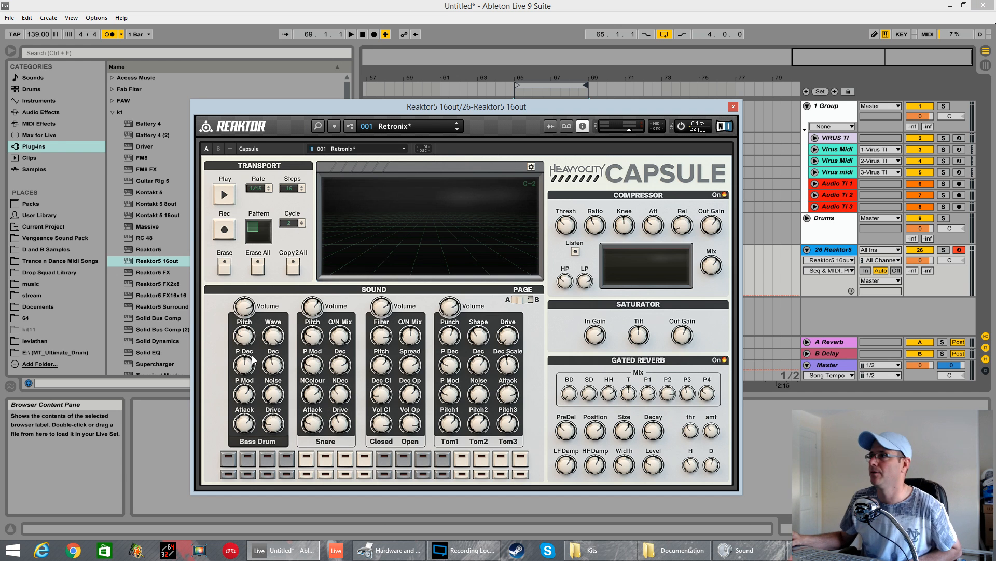
left_click_drag(446, 107, 391, 249)
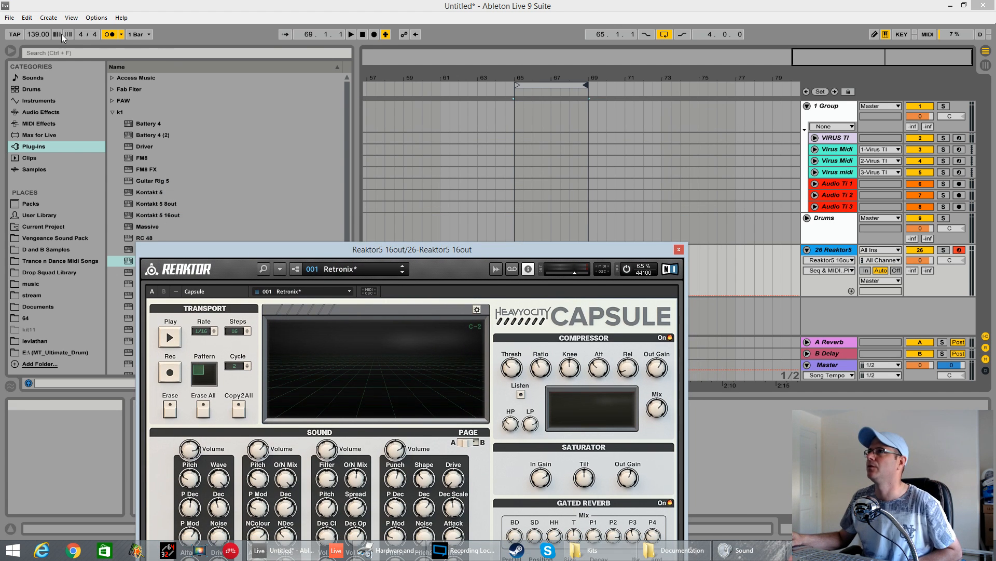
- Record a steady C1 bass drum pattern on the 26 Reaktor5 track at bars 65 to 69, and select all notes in its clip
left_click(375, 34)
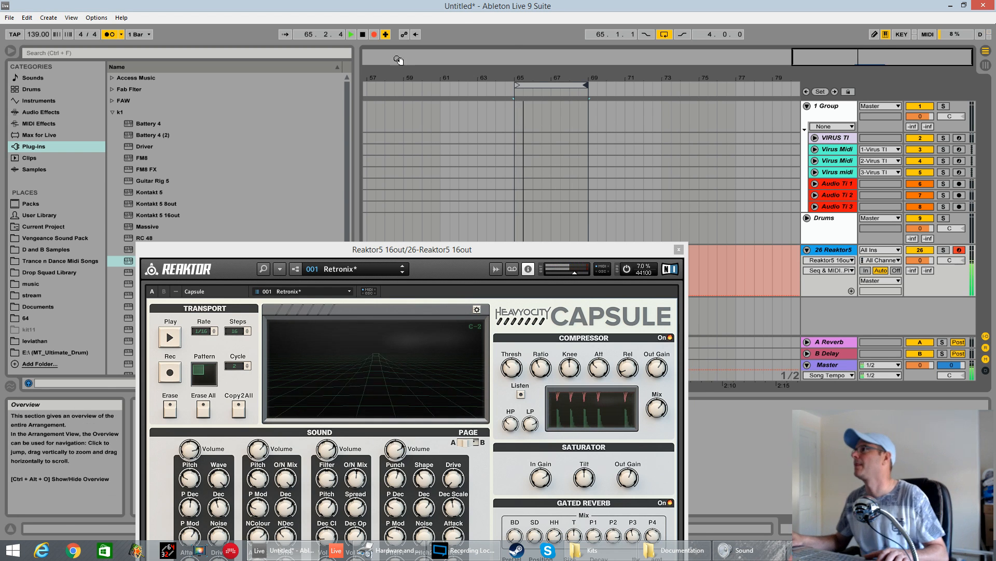
left_click_drag(605, 247, 581, 365)
key("space")
double_click(564, 251)
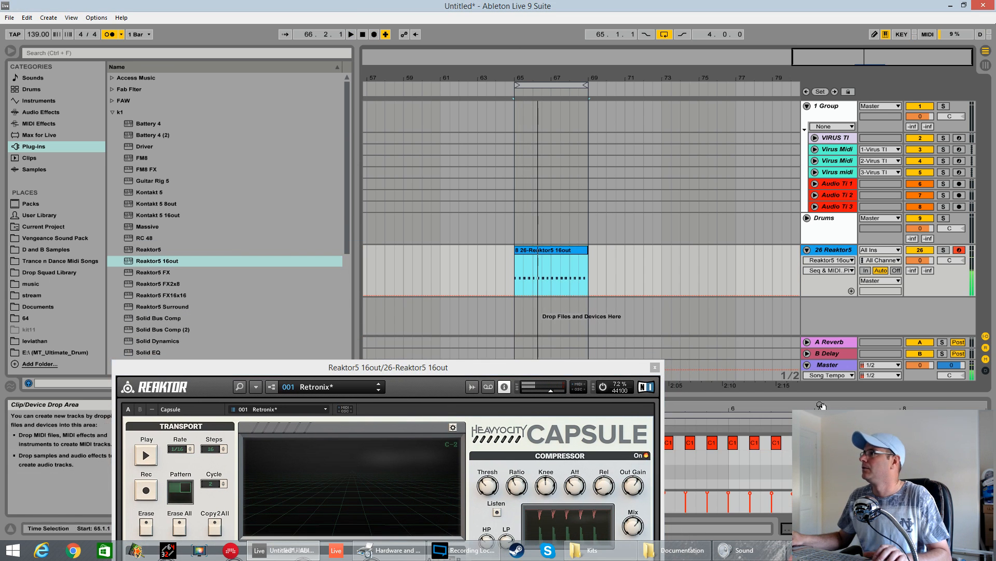
left_click(826, 464)
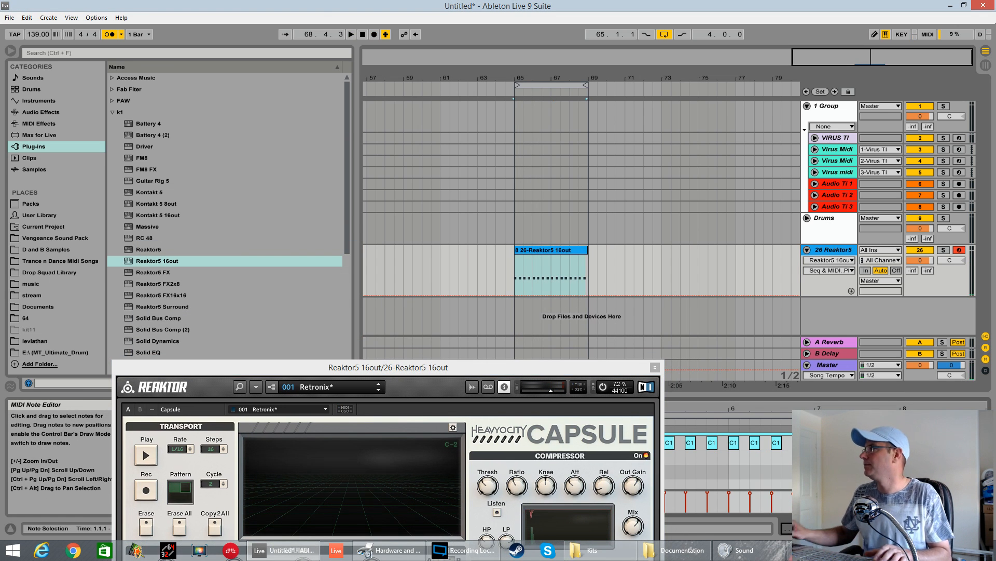
- Play the bass drum loop in short passes and tune the Bass Drum's Pitch to A-1 in Capsule
key("space")
left_click_drag(388, 367, 465, 178)
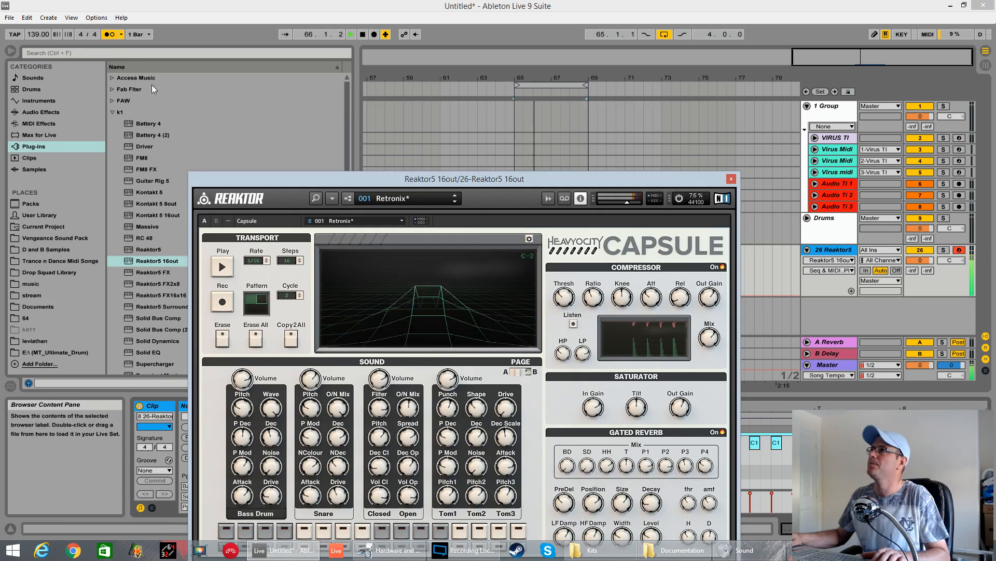
left_click_drag(533, 185, 537, 148)
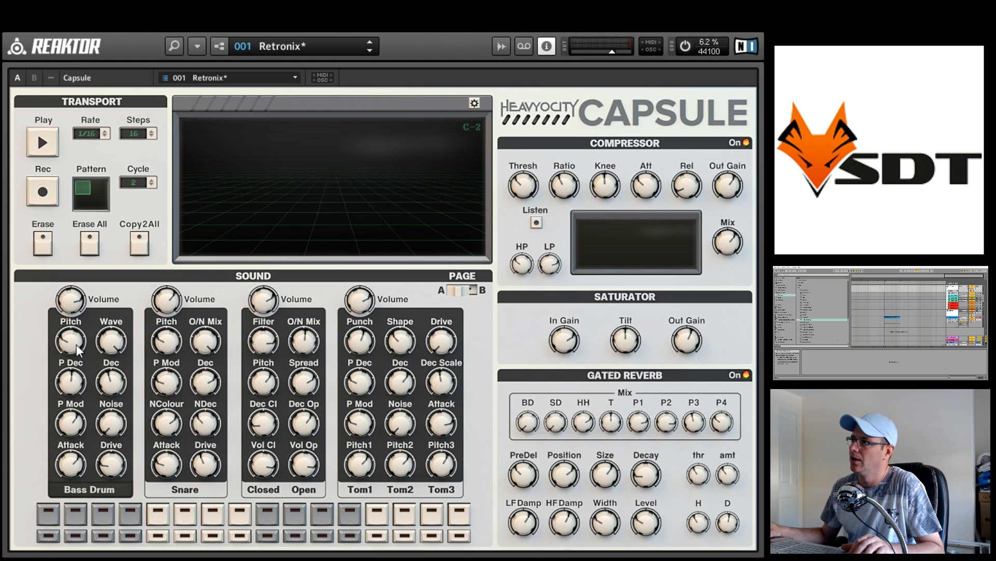
key("space")
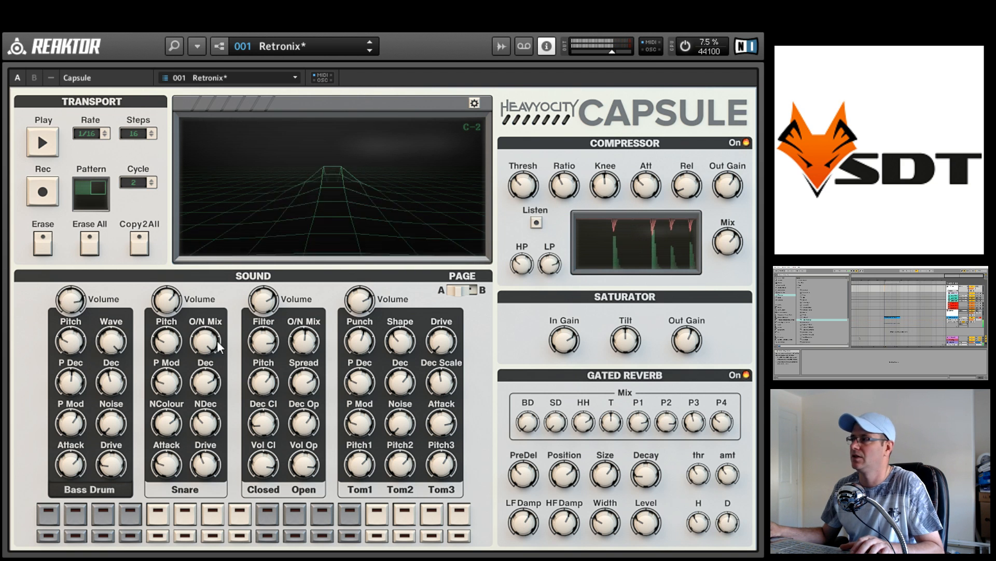
key("space")
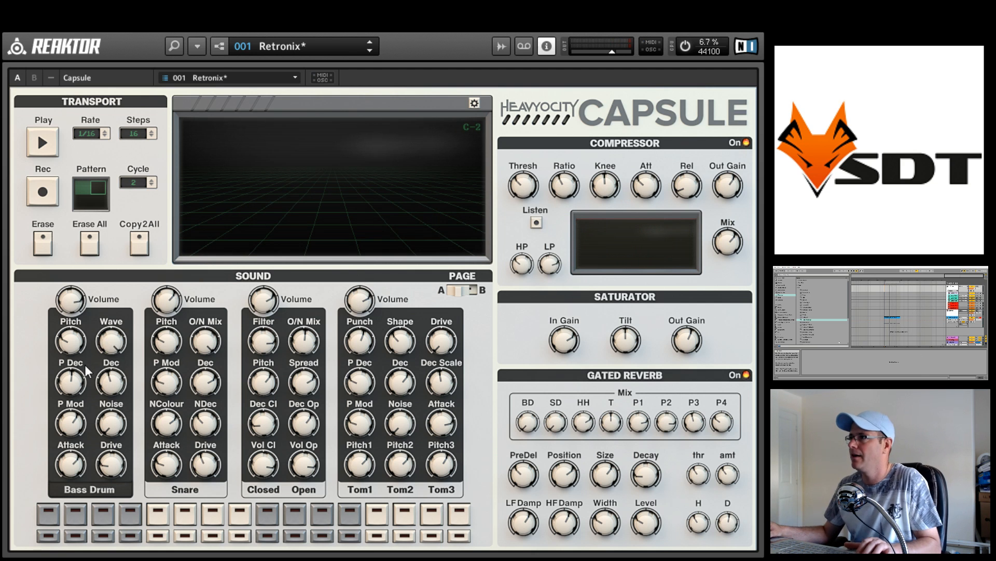
key("space")
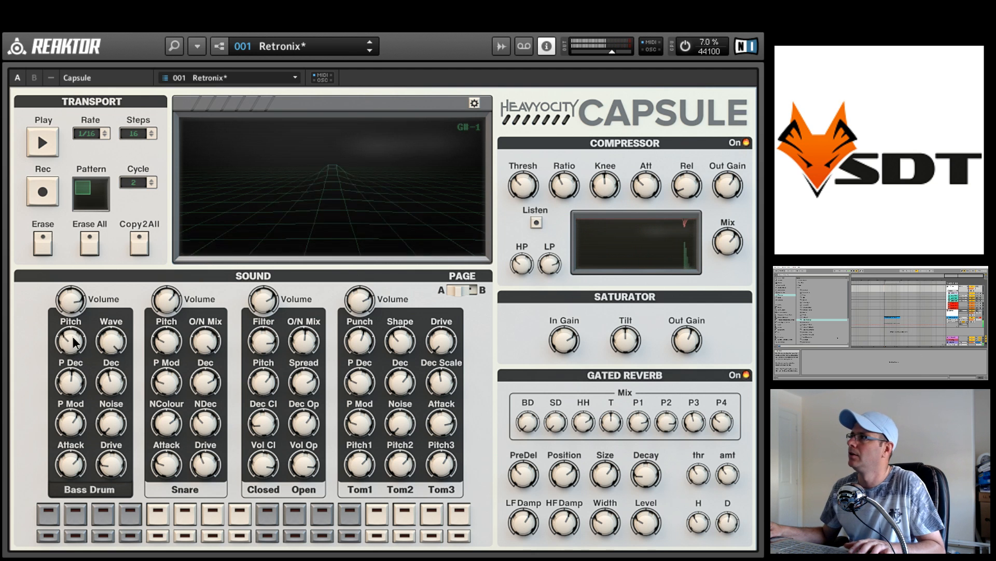
key("space")
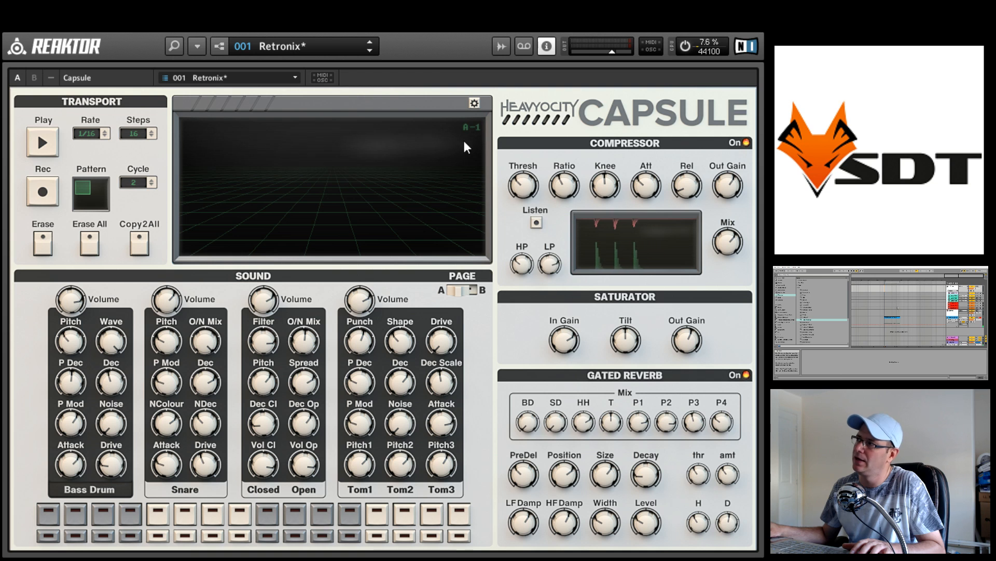
key("space")
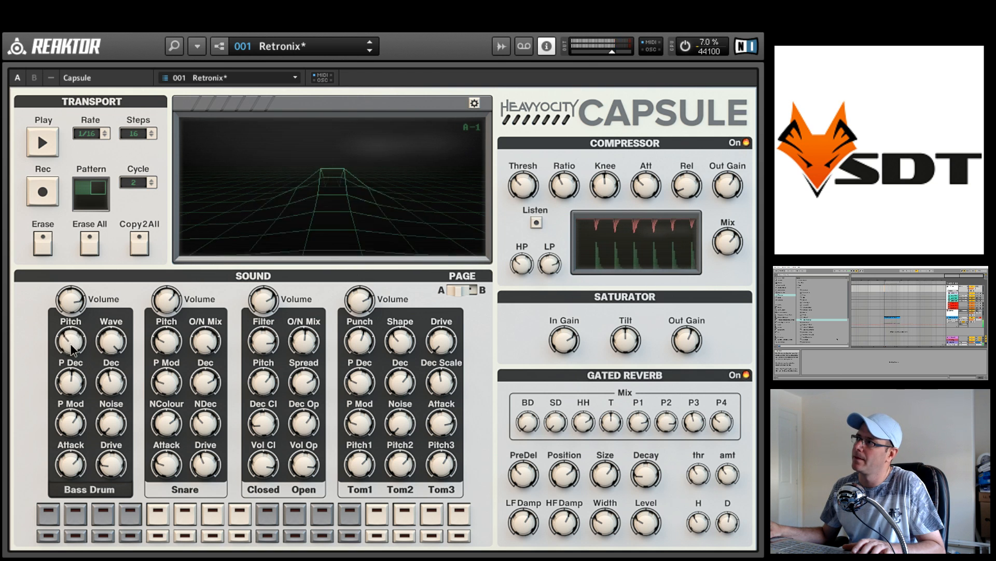
key("space")
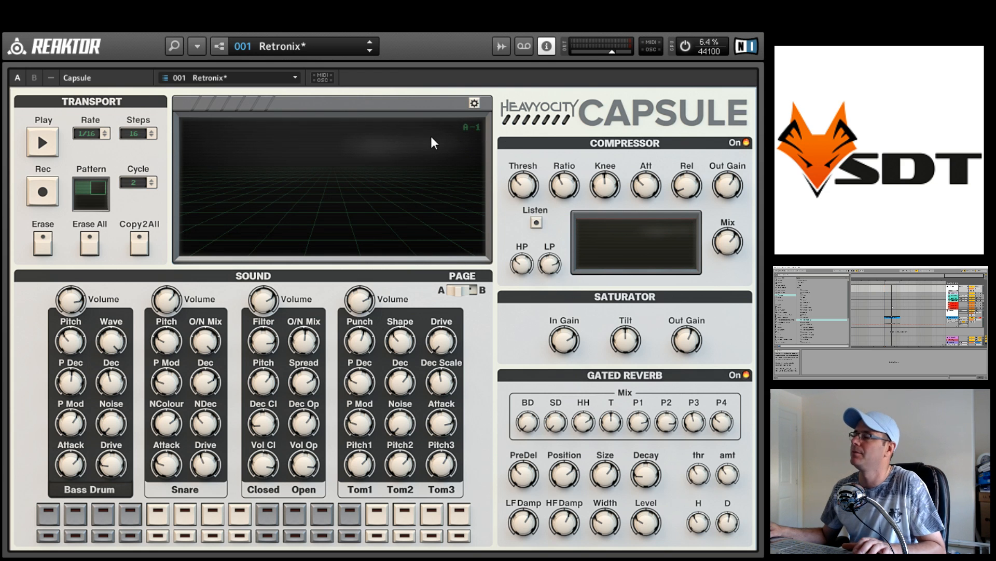
mouse_move(463, 129)
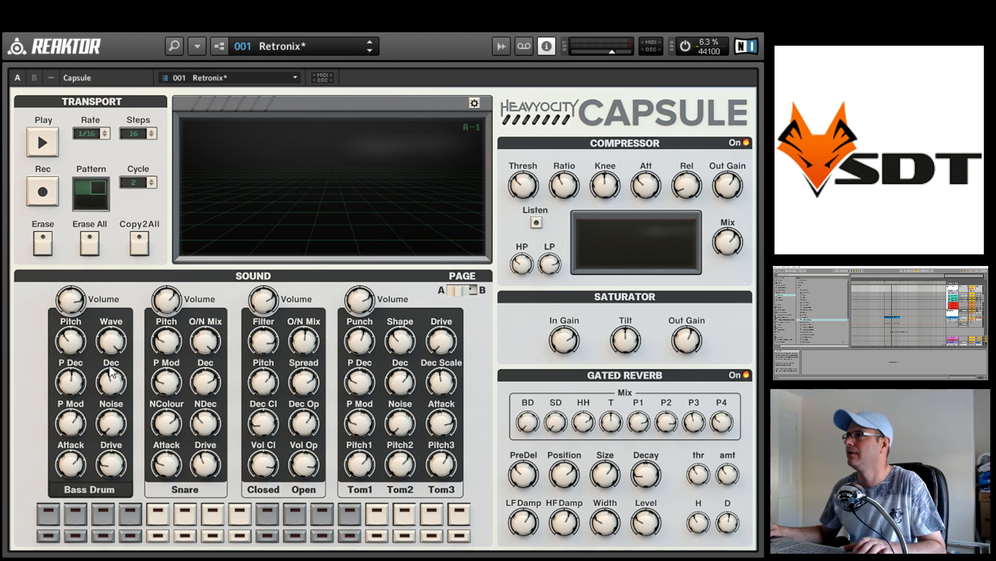
- Play the loop while lowering the Bass Drum's Wave control, which blends the sine and triangle oscillators
mouse_move(115, 332)
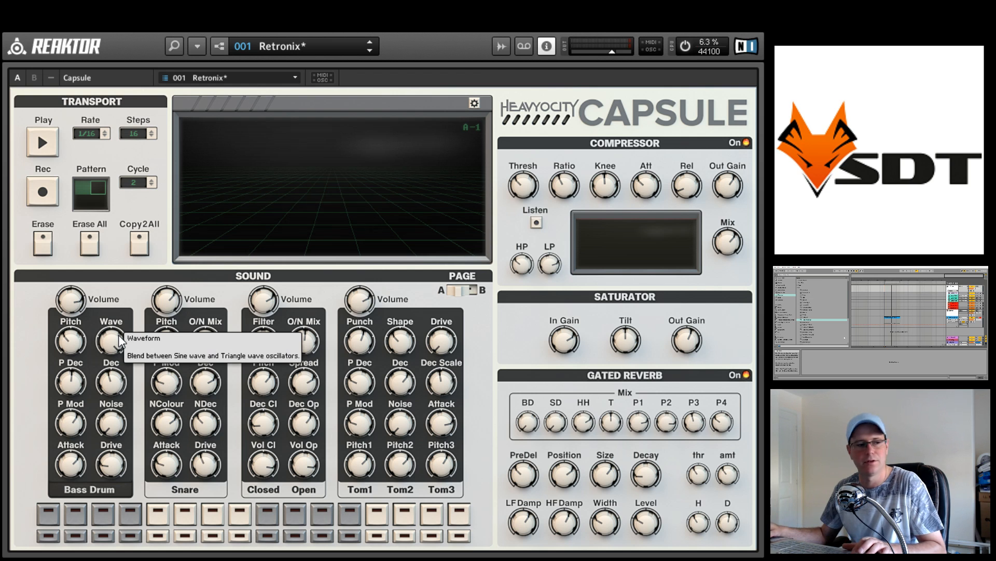
key("space")
left_click_drag(119, 335, 120, 403)
key("space")
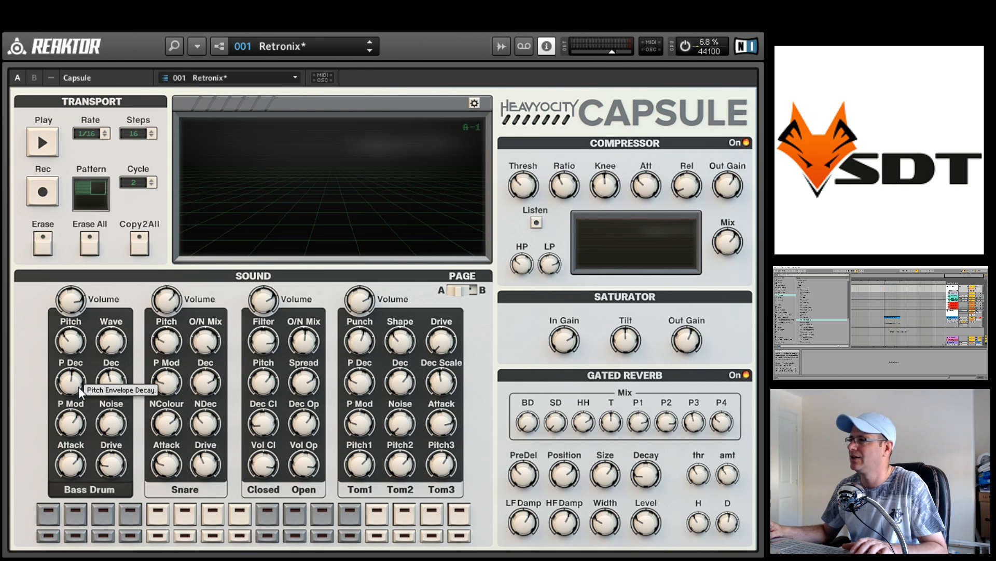
- Audition the loop and raise the Bass Drum's P Mod pitch envelope intensity
key("space")
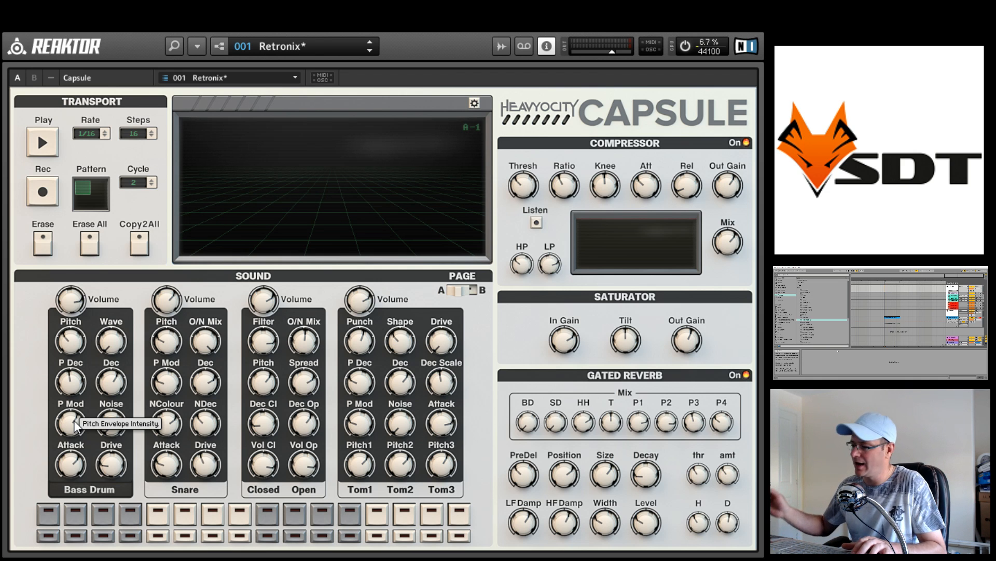
left_click_drag(76, 421, 81, 390)
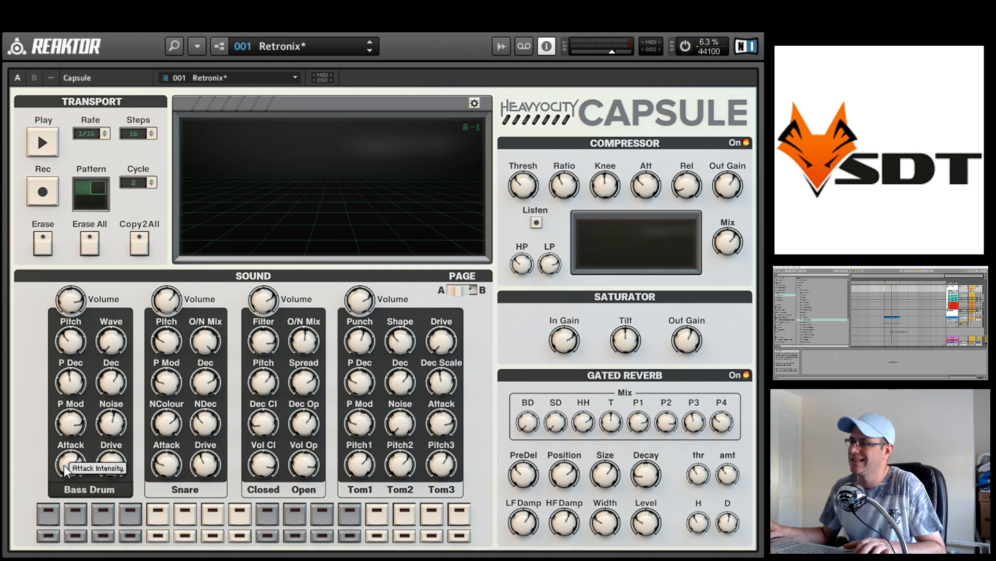
key("space")
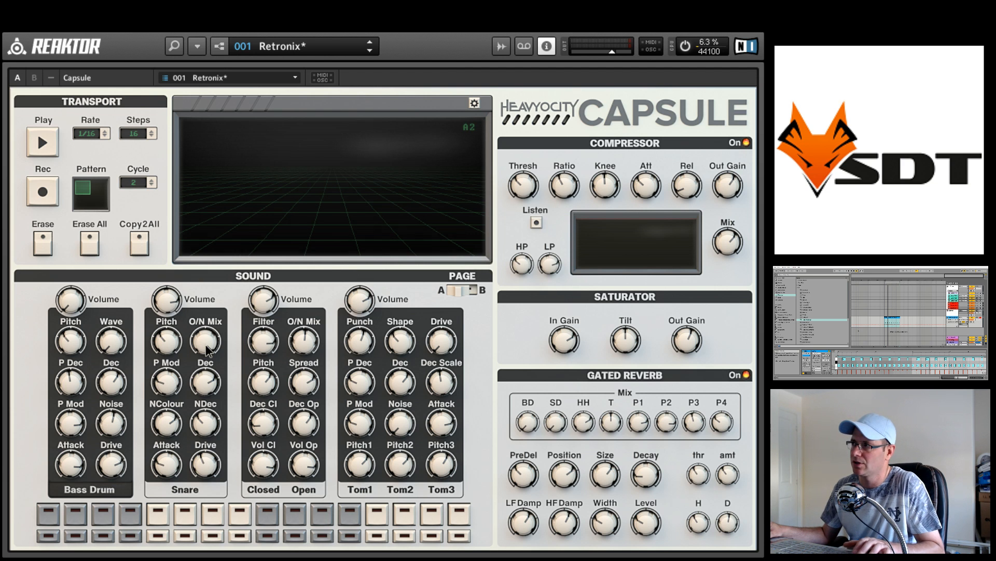
- Lower the Snare's O/N Mix and raise its NColour setting
left_click_drag(206, 345, 203, 371)
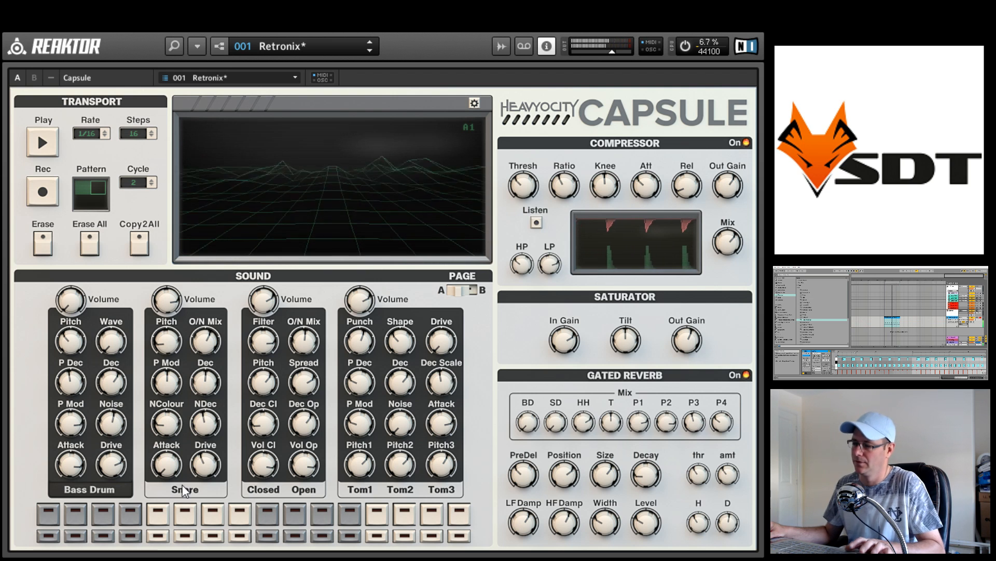
left_click_drag(171, 436, 171, 419)
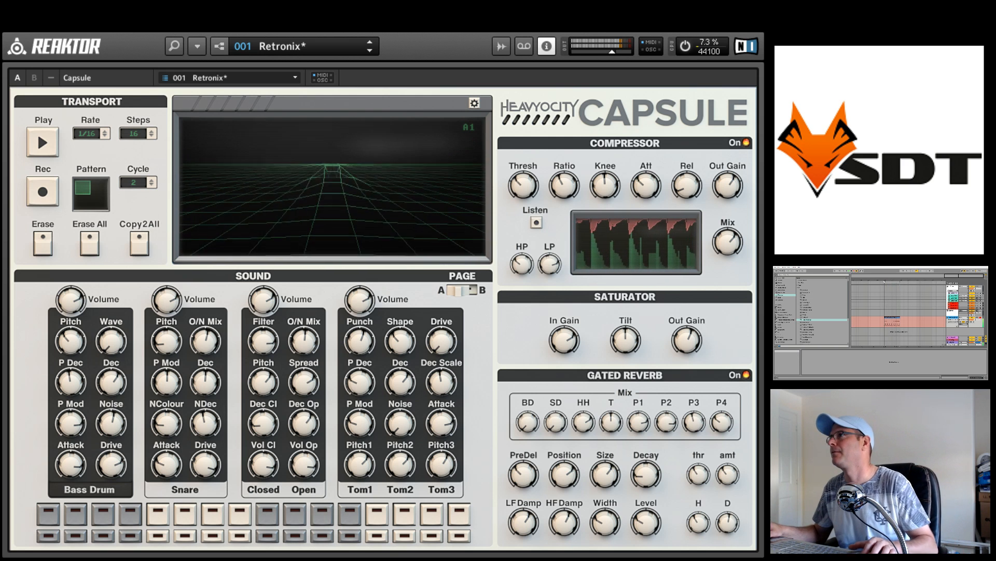
- Stop recording the new drum take, open the recorded clip on the 26 Reaktor5 track, and play it back
key("space")
double_click(892, 317)
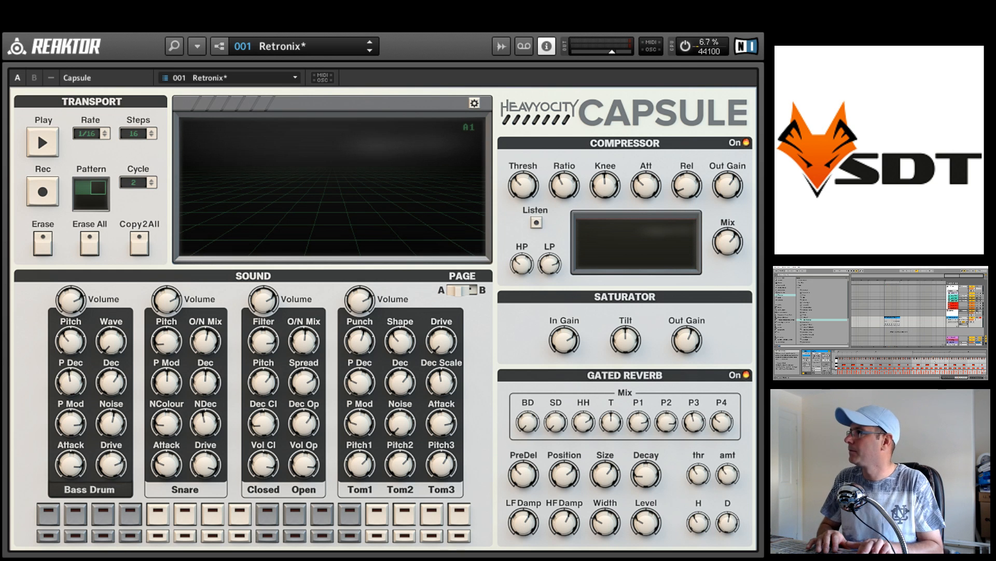
key("space")
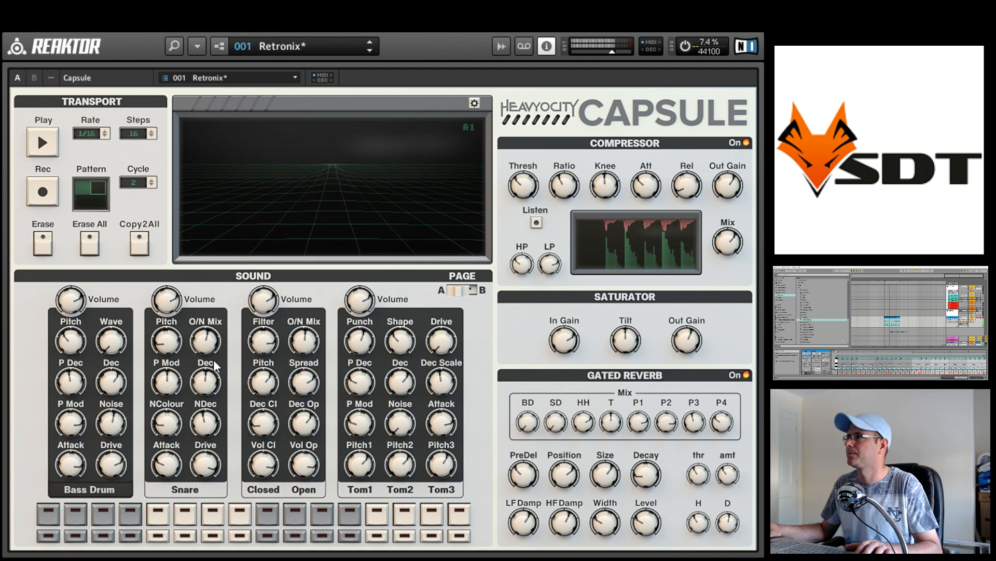
- Select the closed hi-hat and lower the Snare and Bass Drum volumes to isolate it in the loop
left_click(266, 491)
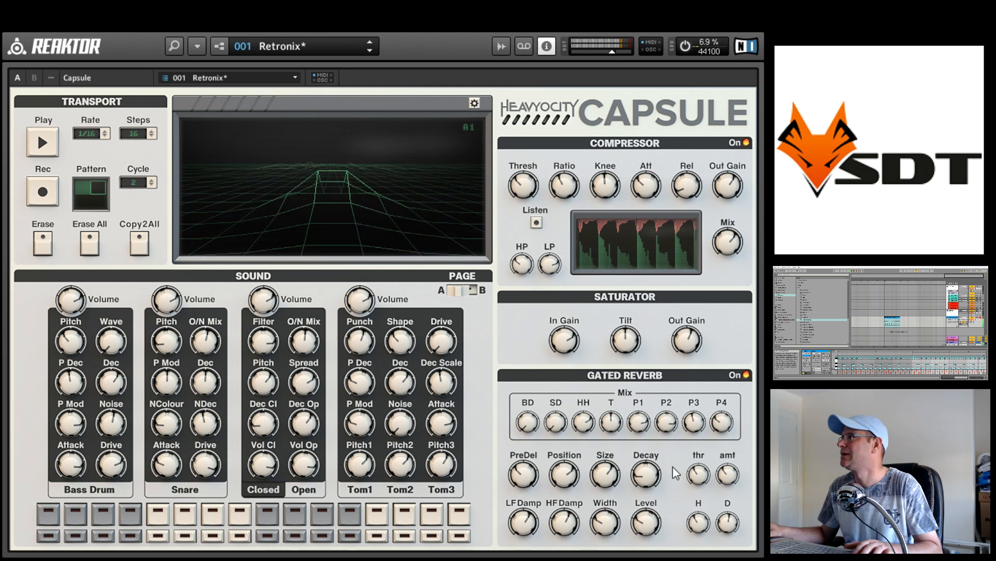
key("space")
left_click_drag(169, 300, 167, 338)
left_click_drag(72, 300, 73, 343)
key("space")
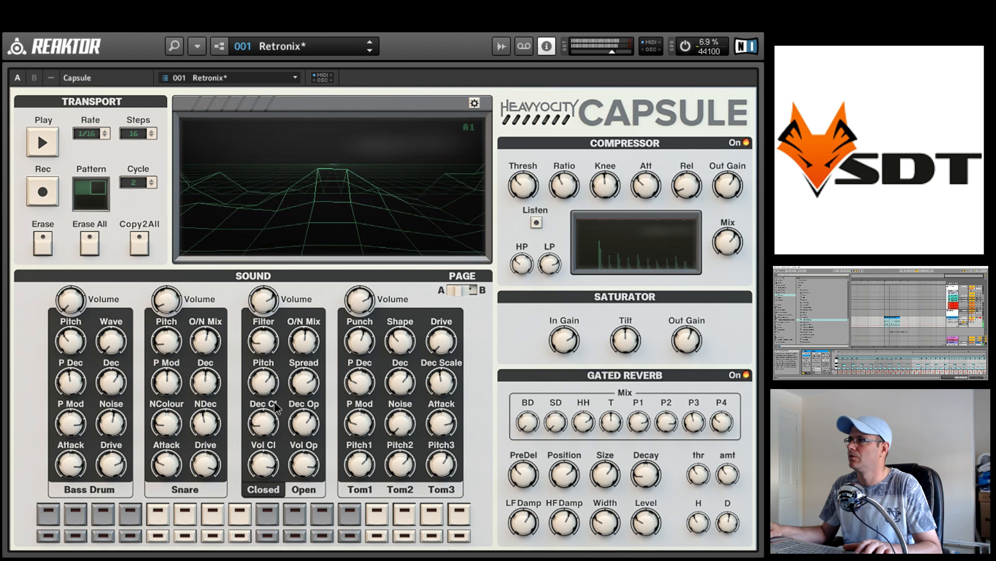
- Adjust the hi-hat's Filter bandpass cutoff and audition the isolated hi-hat
left_click_drag(270, 334, 280, 398)
key("space")
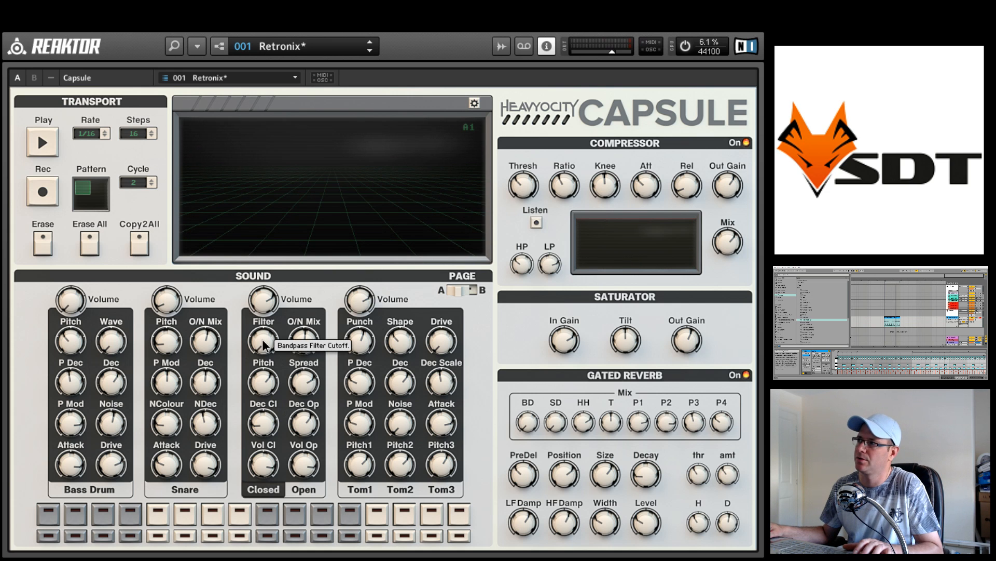
key("space")
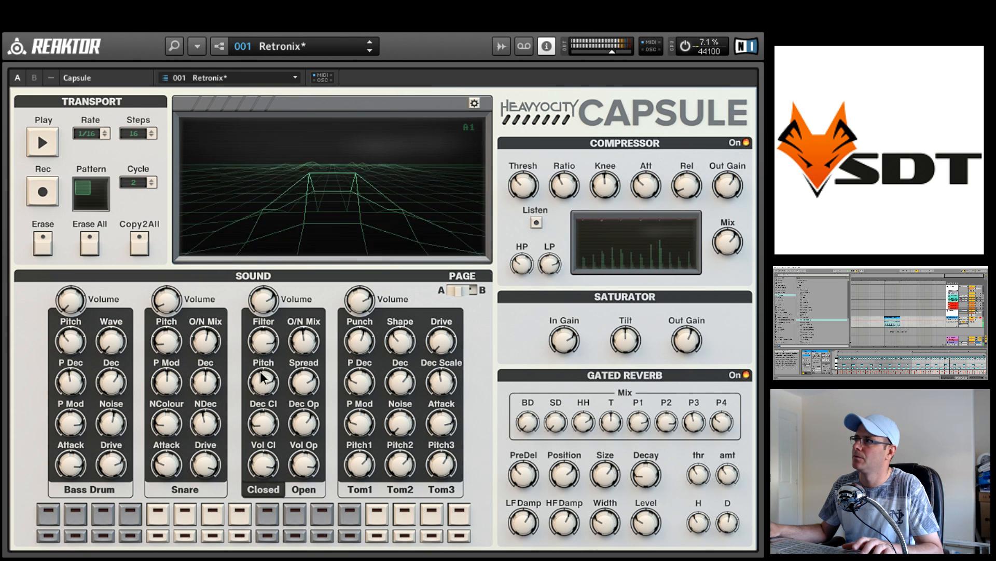
key("space")
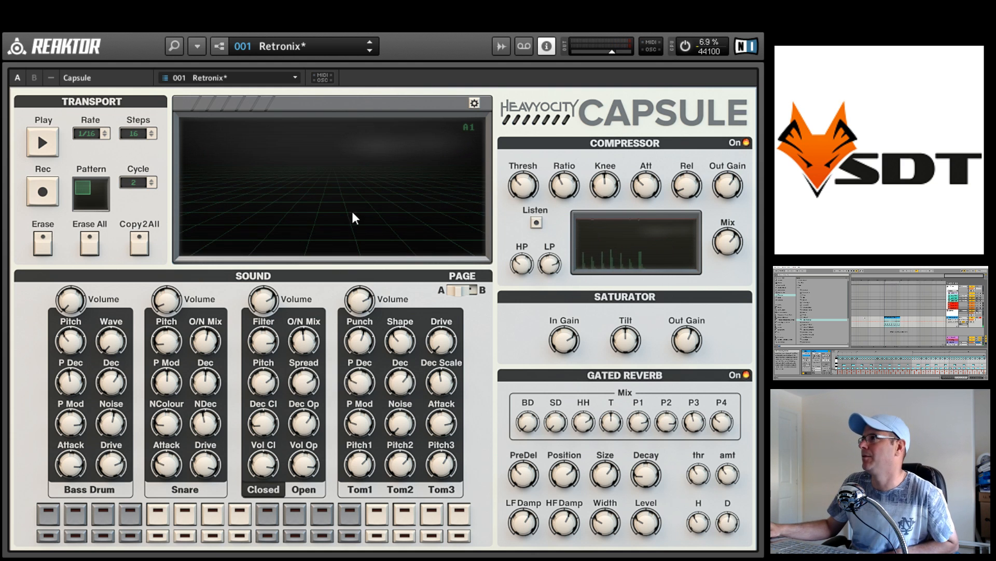
mouse_move(479, 124)
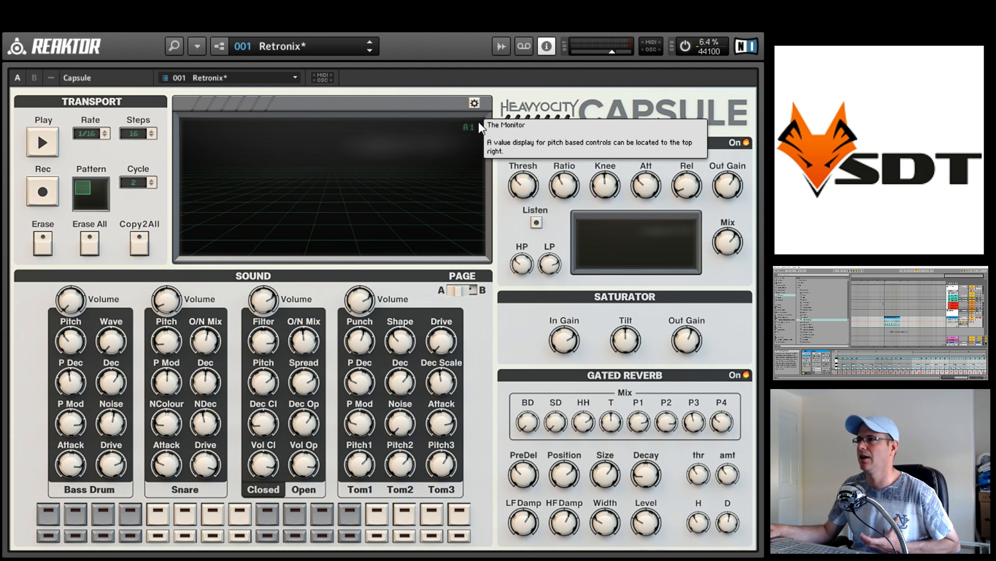
key("space")
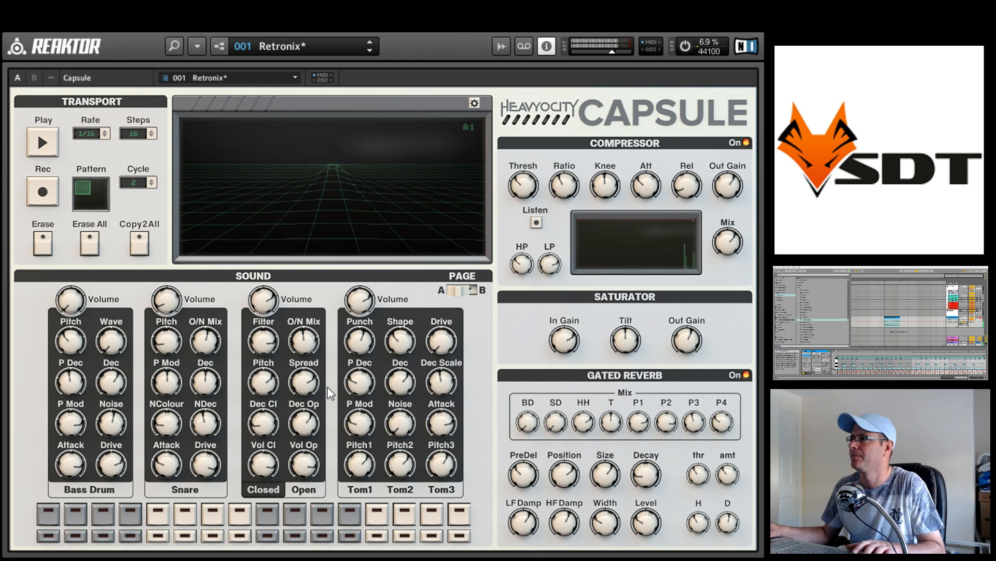
- Adjust the closed hi-hat's Vol Cl level and bring the Bass Drum and Snare volumes back for playback
mouse_move(272, 425)
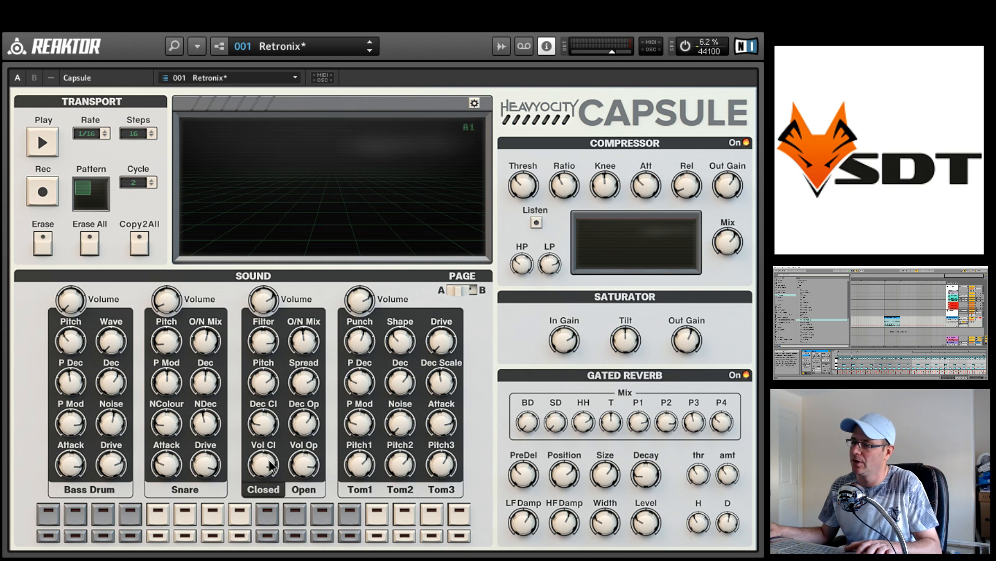
left_click_drag(269, 460, 268, 481)
key("space")
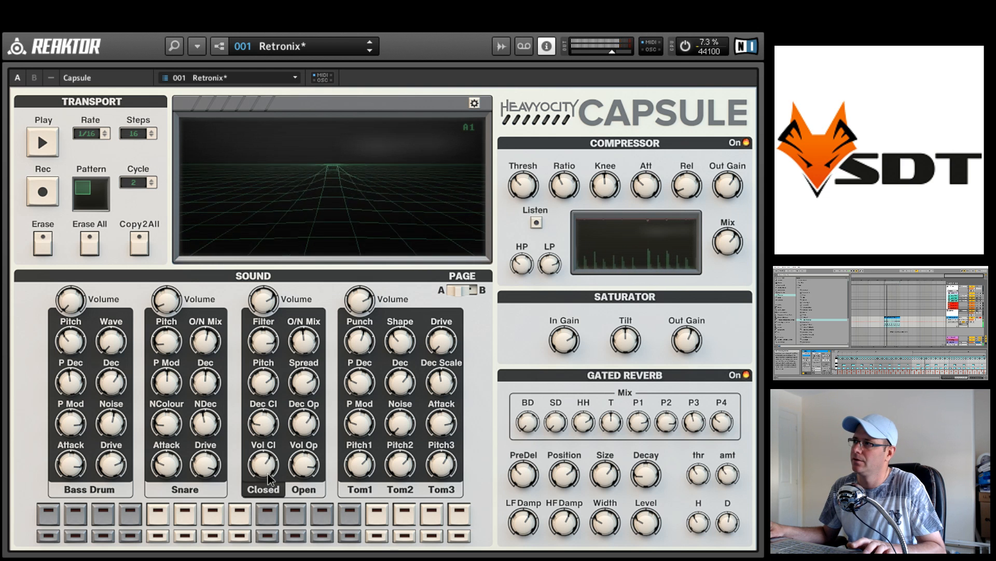
left_click_drag(70, 301, 68, 200)
left_click_drag(165, 302, 164, 327)
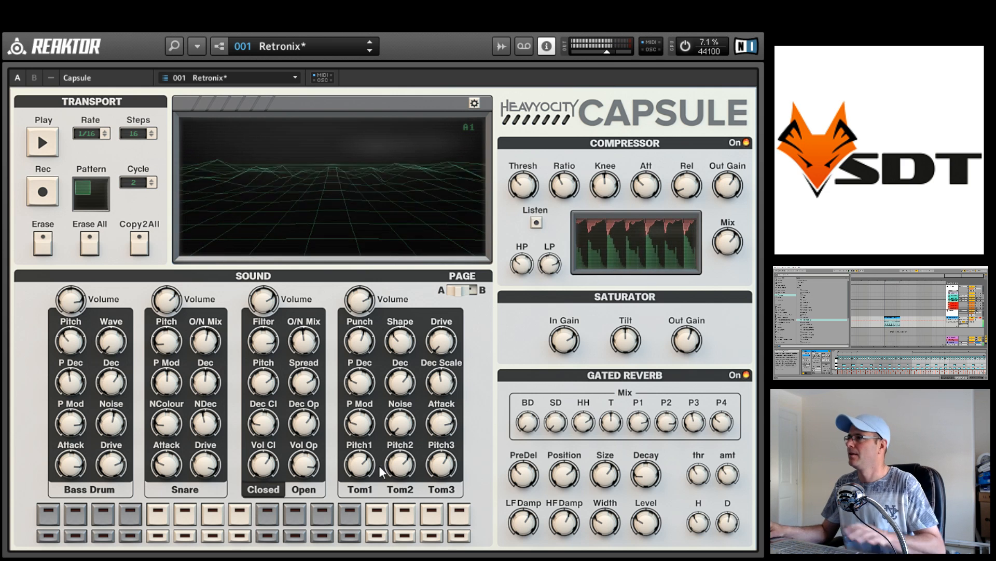
- Record an open hi-hat part over the loop and select all notes in the recorded clip
left_click(315, 492)
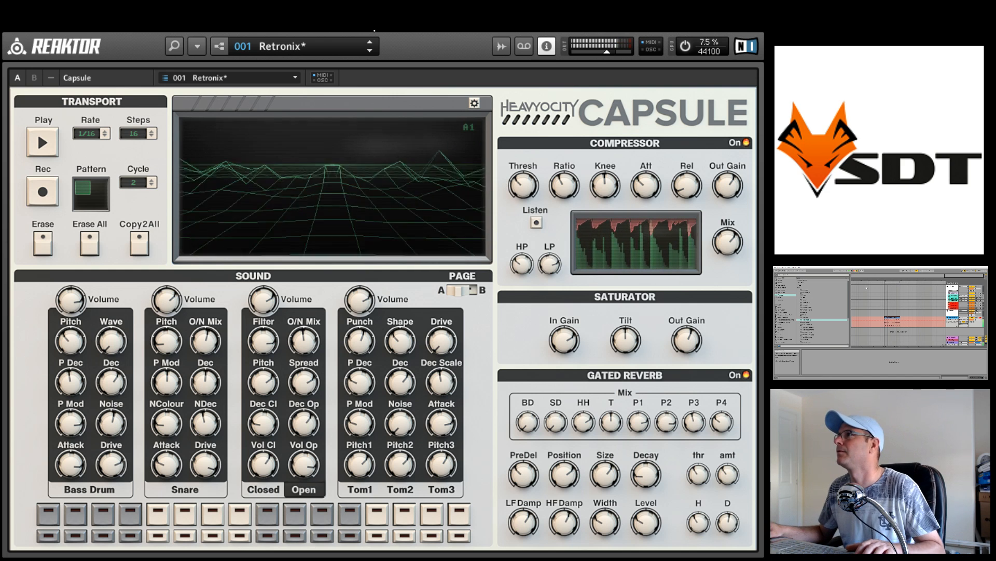
key("space")
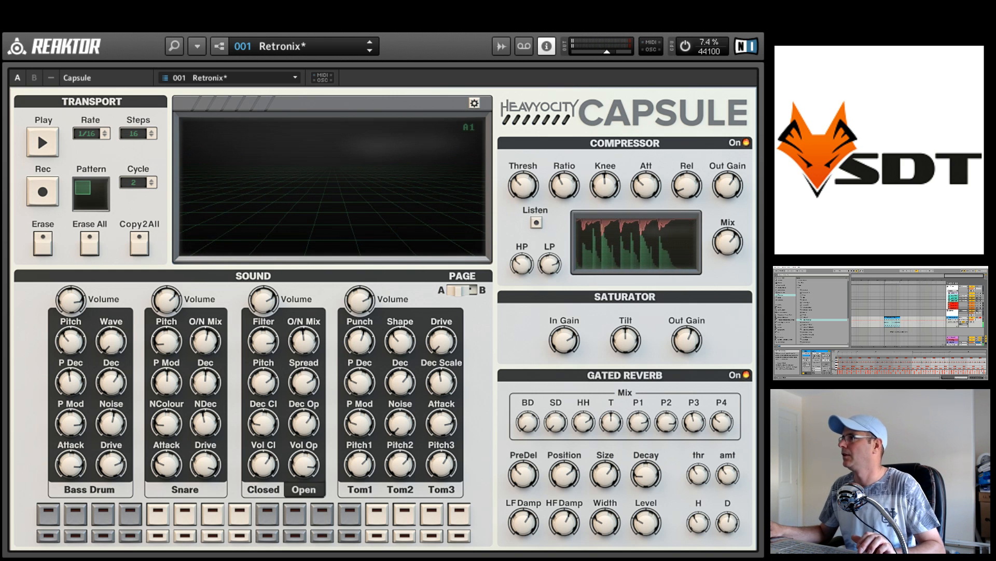
key("ctrl+a")
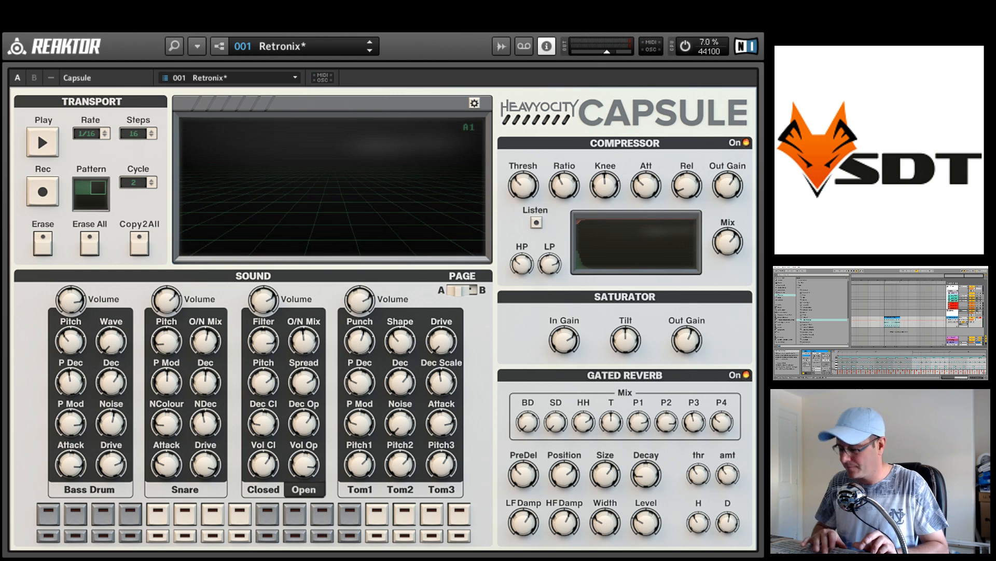
- Play back the recorded open hi-hat part and zoom in on the clip's notes
key("space")
key("space")
left_click(984, 357)
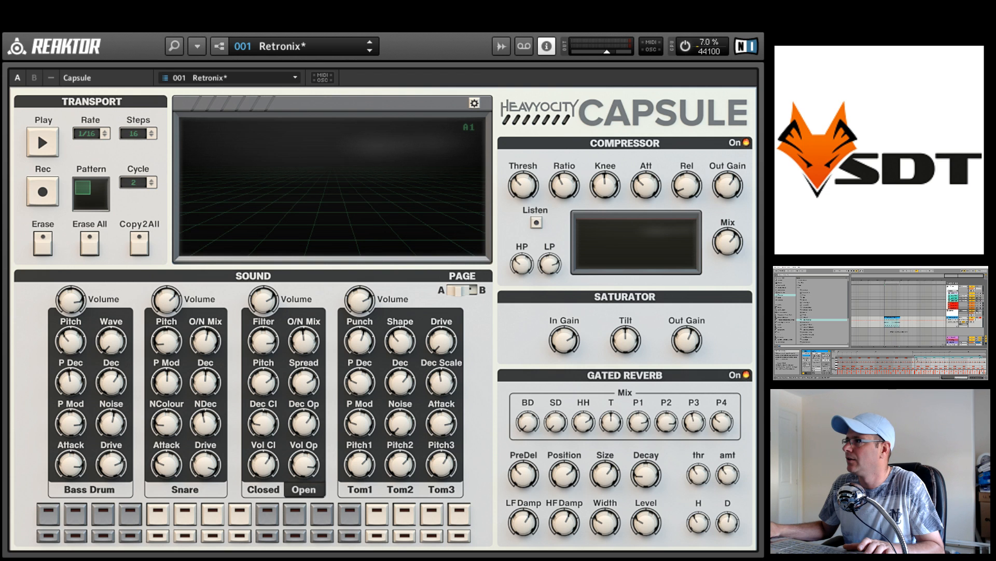
key("space")
left_click_drag(921, 352, 918, 361)
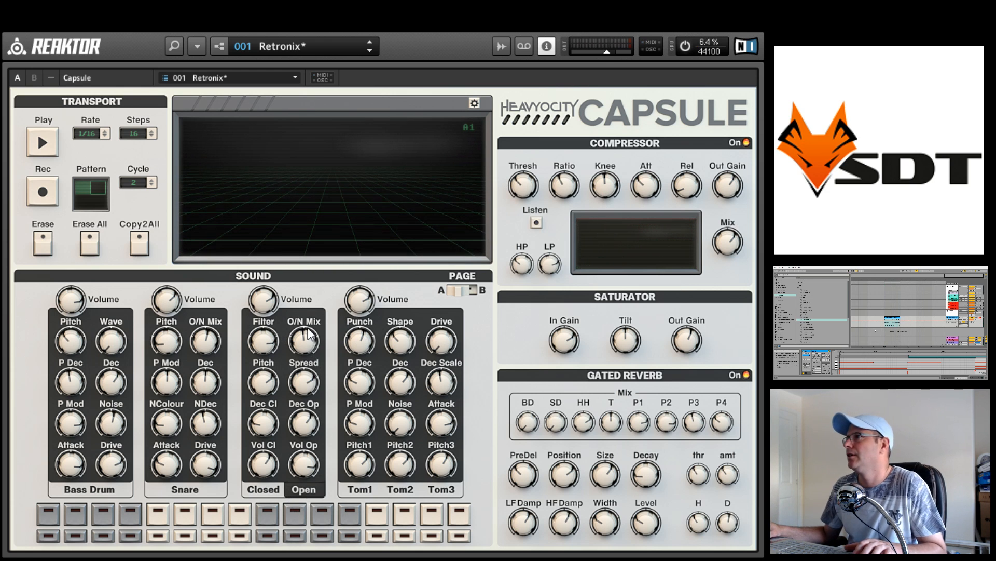
- Play the loop while adjusting the hi-hat's Spread and the open hi-hat's decay (Dec Op)
key("space")
mouse_move(304, 371)
left_mouse_down()
mouse_move(318, 340)
mouse_move(318, 385)
left_mouse_up()
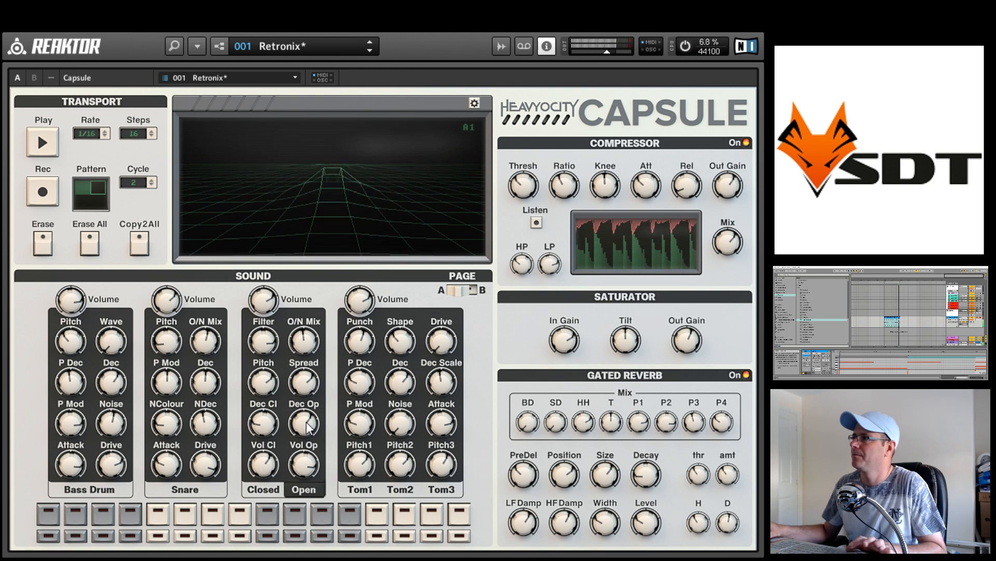
mouse_move(307, 422)
left_mouse_down()
mouse_move(318, 378)
mouse_move(318, 424)
left_mouse_up()
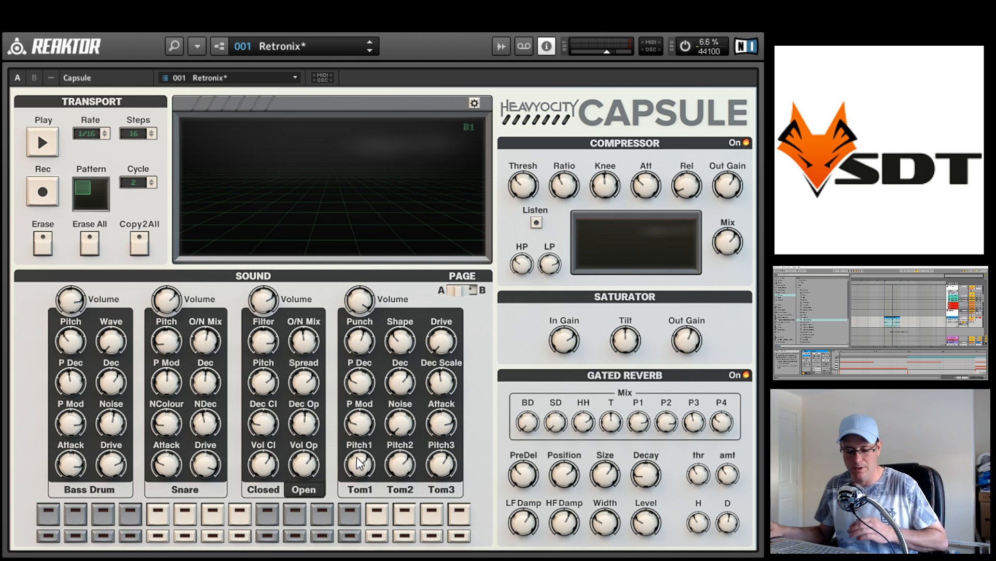
- Tune Tom1 to A1, Tom2 to C2 and Tom3 to E2
left_click_drag(362, 496, 346, 481)
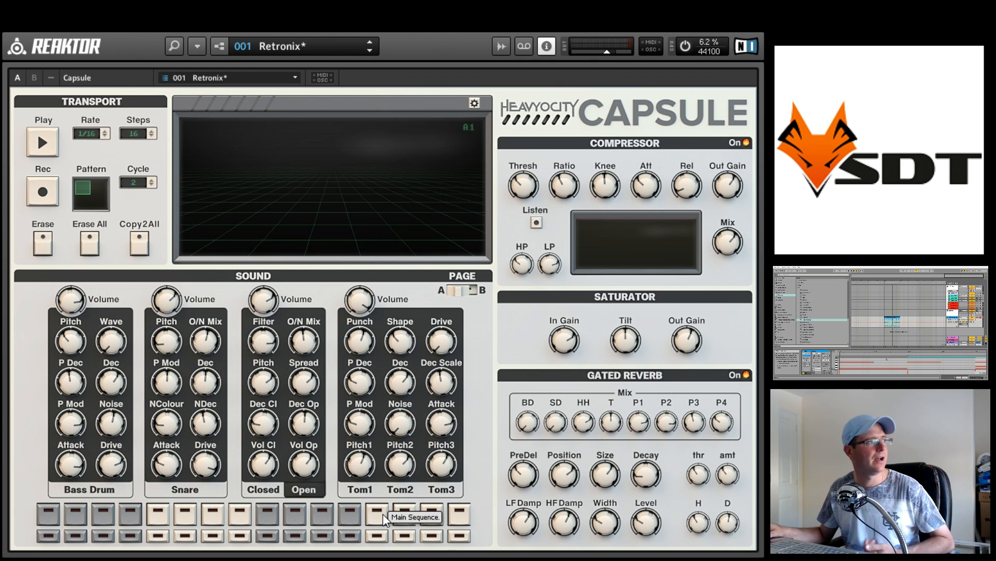
left_click_drag(396, 469, 397, 466)
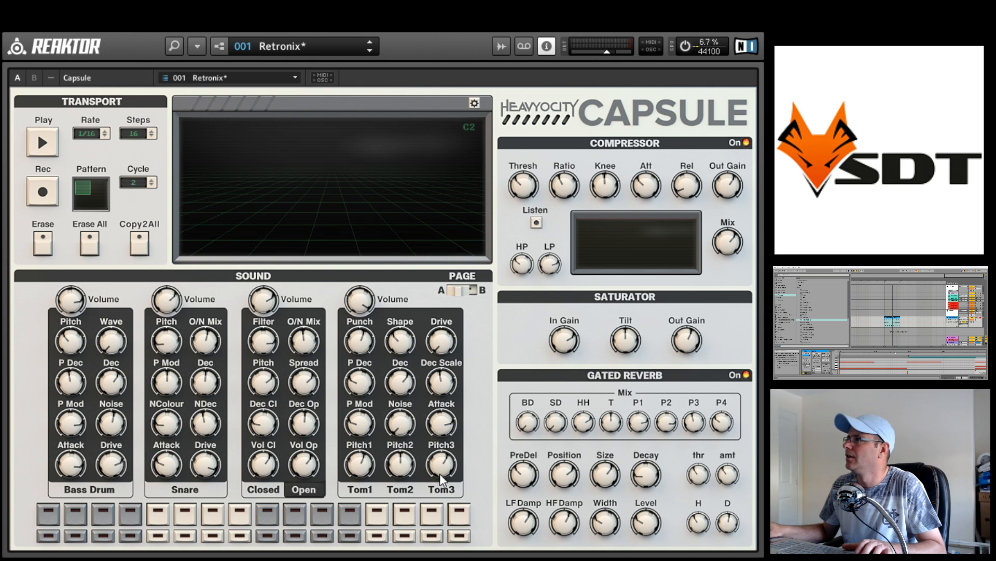
left_click_drag(439, 485, 439, 493)
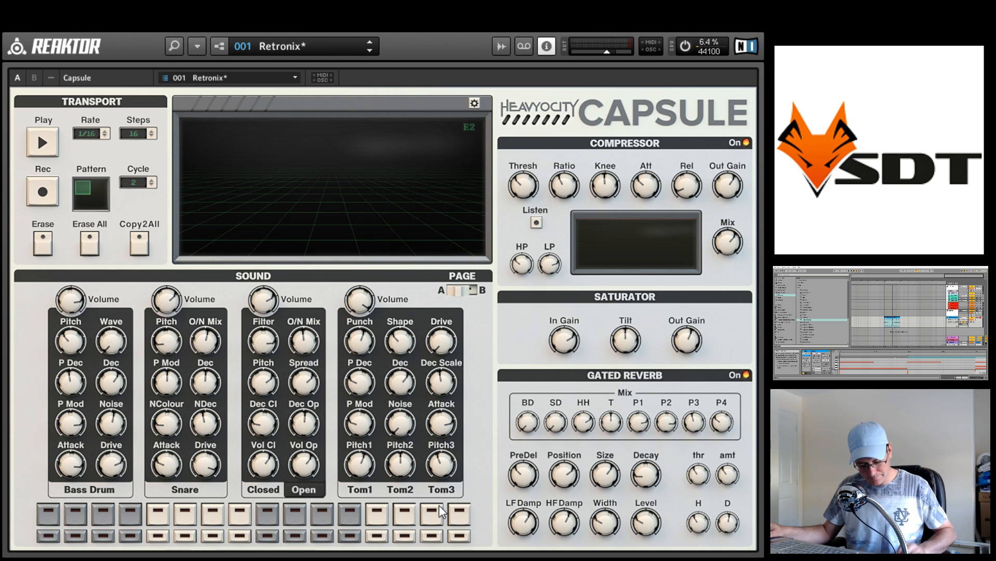
- Try the toms against the playing loop and record a tom part into the arrangement
key("space")
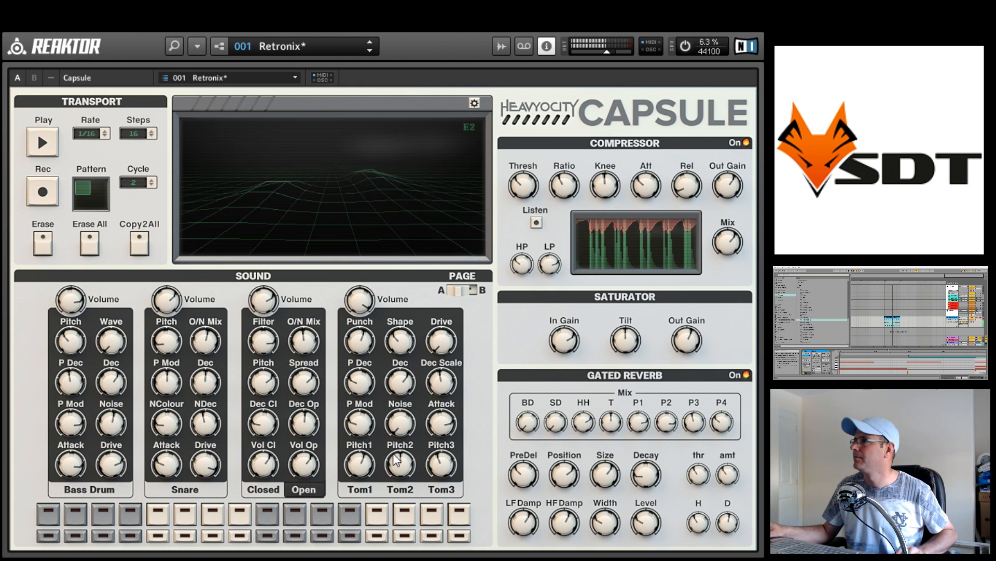
key("space")
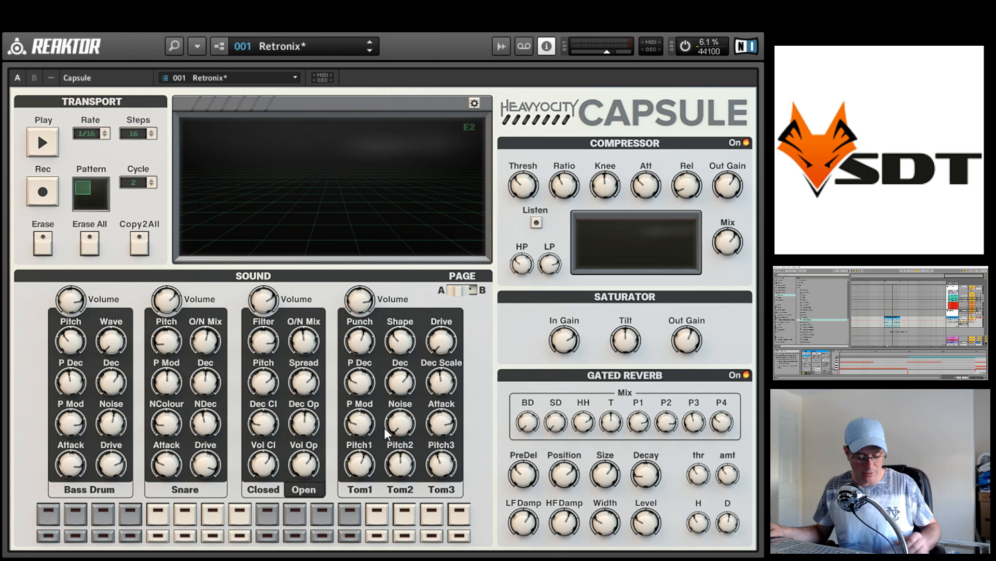
key("space")
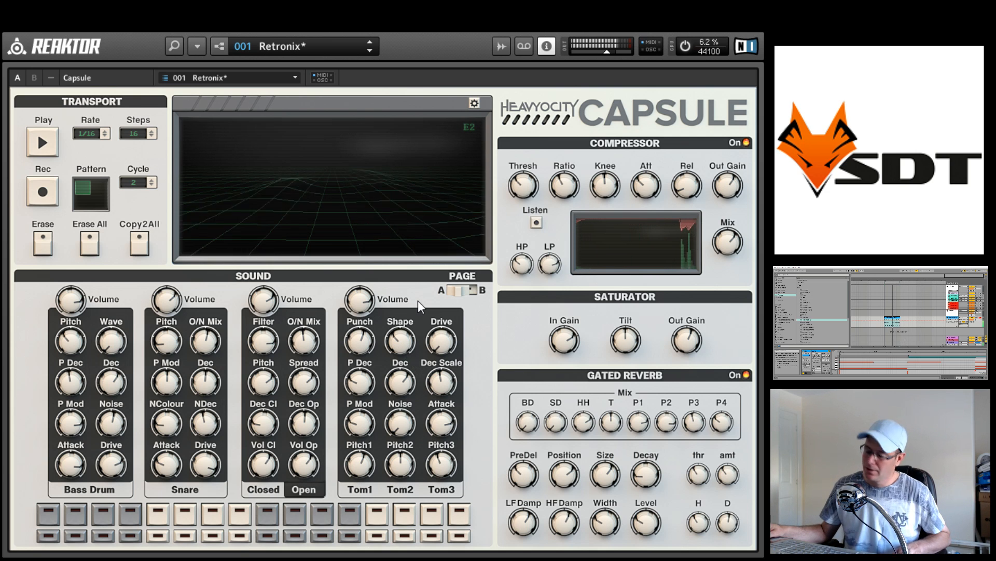
left_click(855, 271)
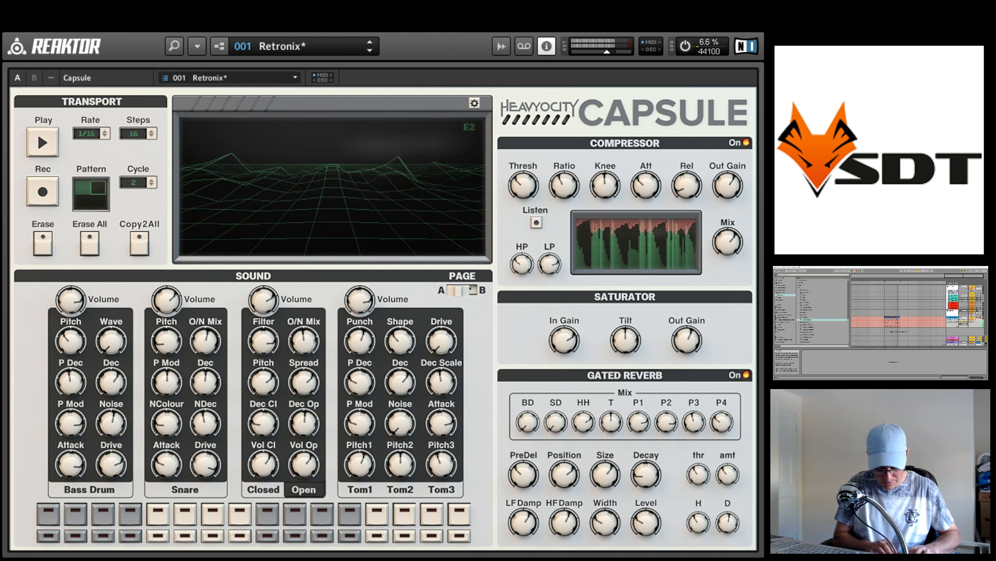
left_click(854, 271)
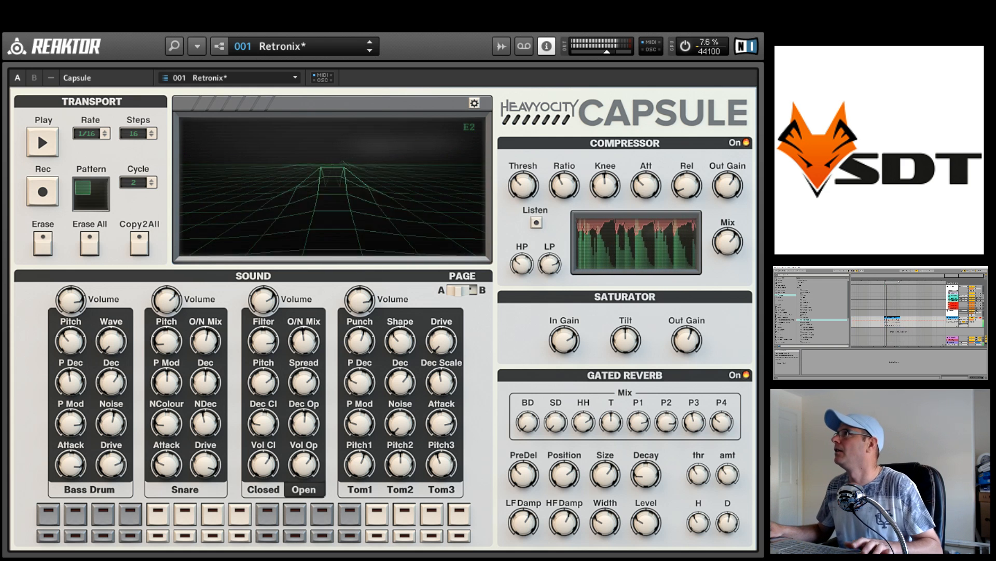
key("space")
- Open the newly recorded tom clip and enlarge its note editor
double_click(892, 317)
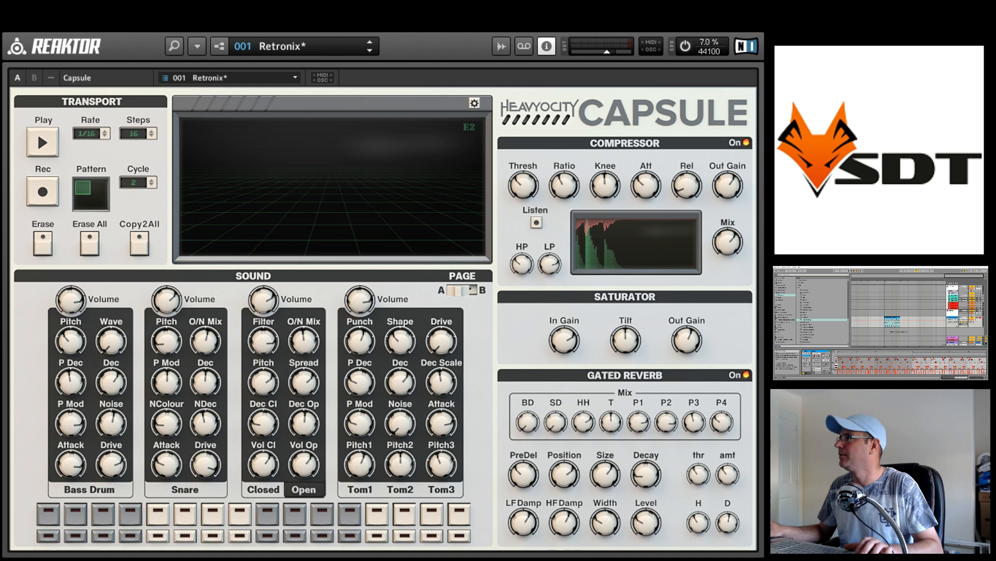
scroll(908, 363, "up", 3)
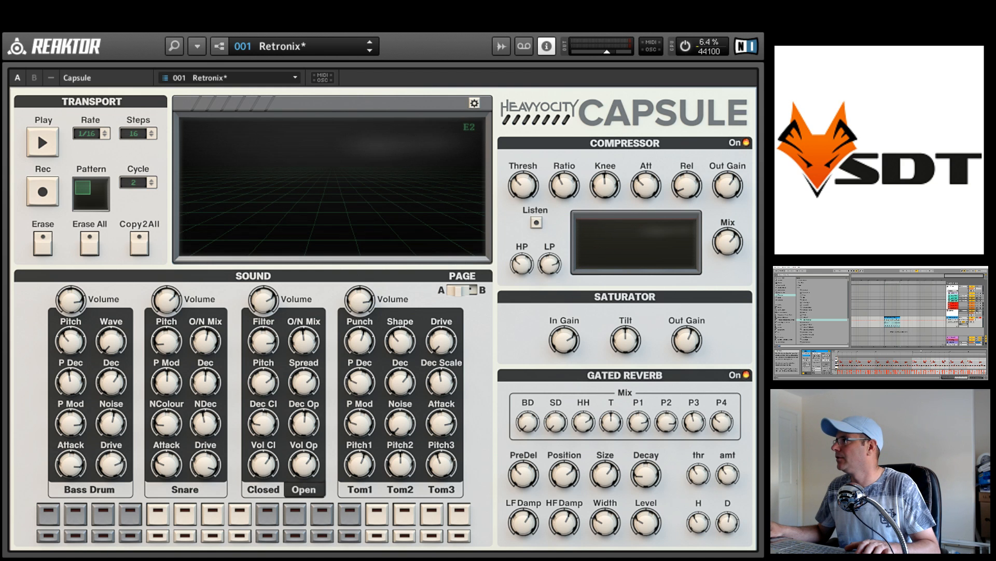
left_click_drag(921, 348, 922, 327)
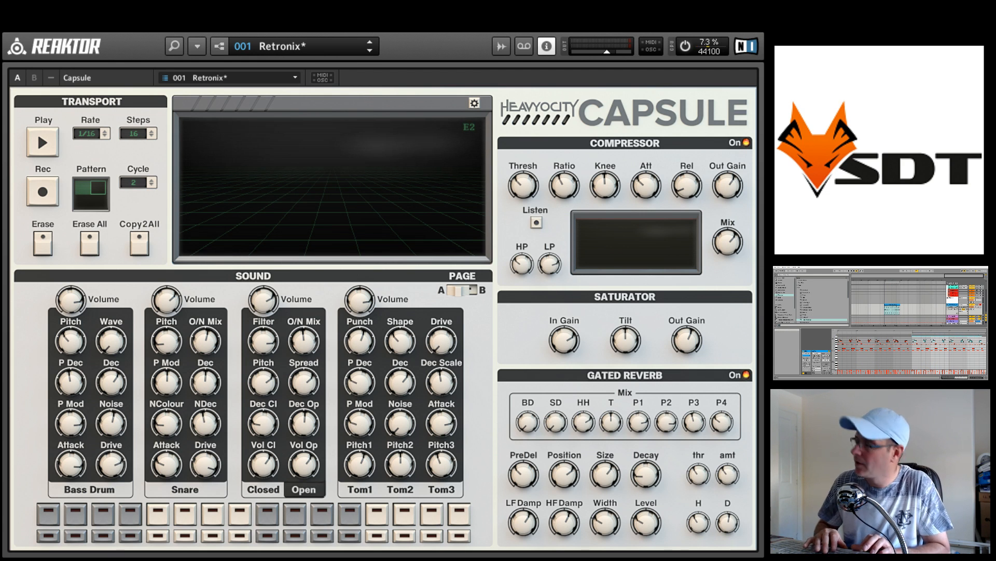
- Play the loop while raising the toms' Punch and turning their Shape filter cutoff all the way up
key("space")
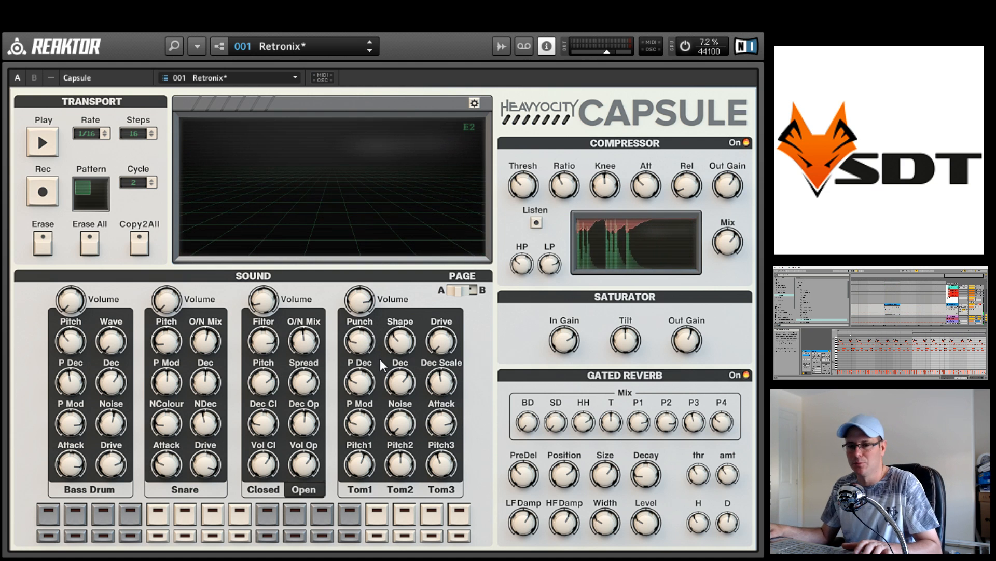
left_click_drag(362, 342, 364, 307)
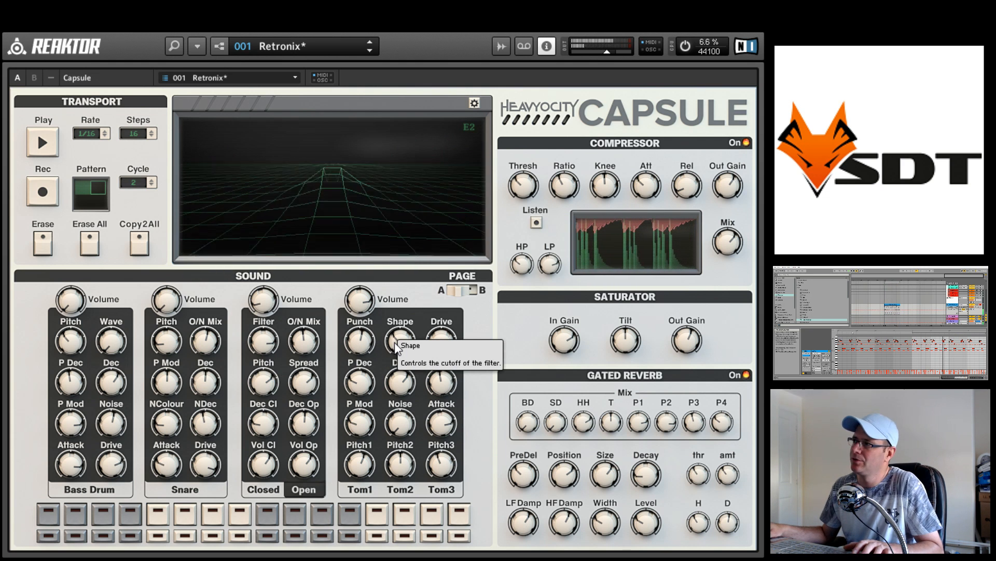
left_click_drag(396, 343, 403, 311)
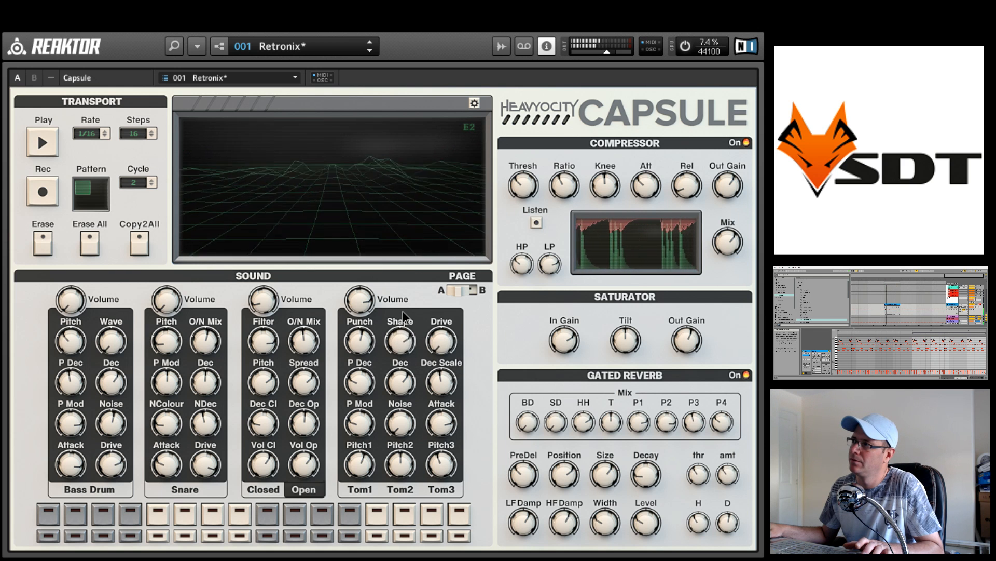
left_click_drag(414, 348, 417, 259)
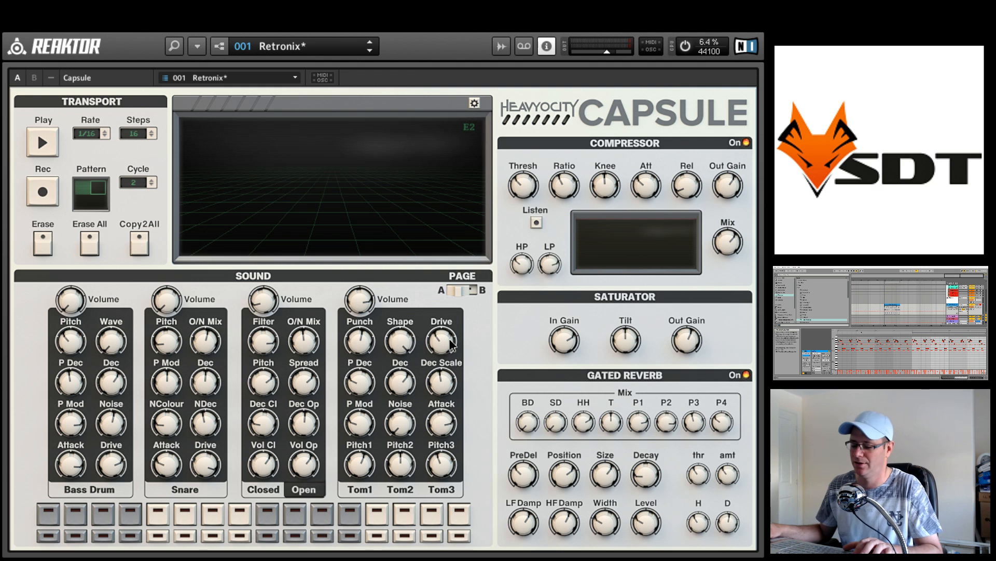
- Play the loop while raising the toms' Drive and pitch envelope decay (P Dec)
key("space")
left_click_drag(444, 338, 444, 308)
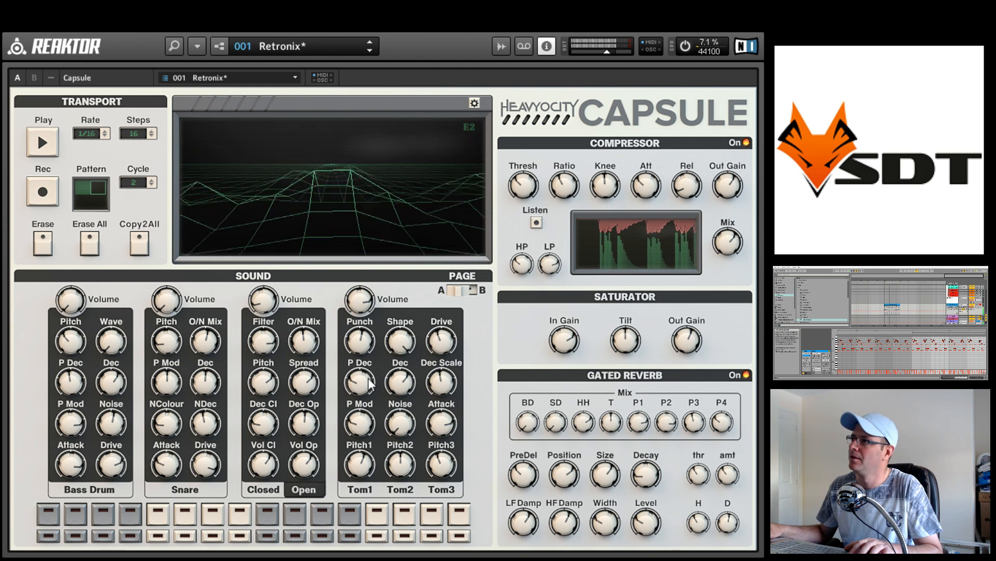
left_click_drag(367, 392, 370, 348)
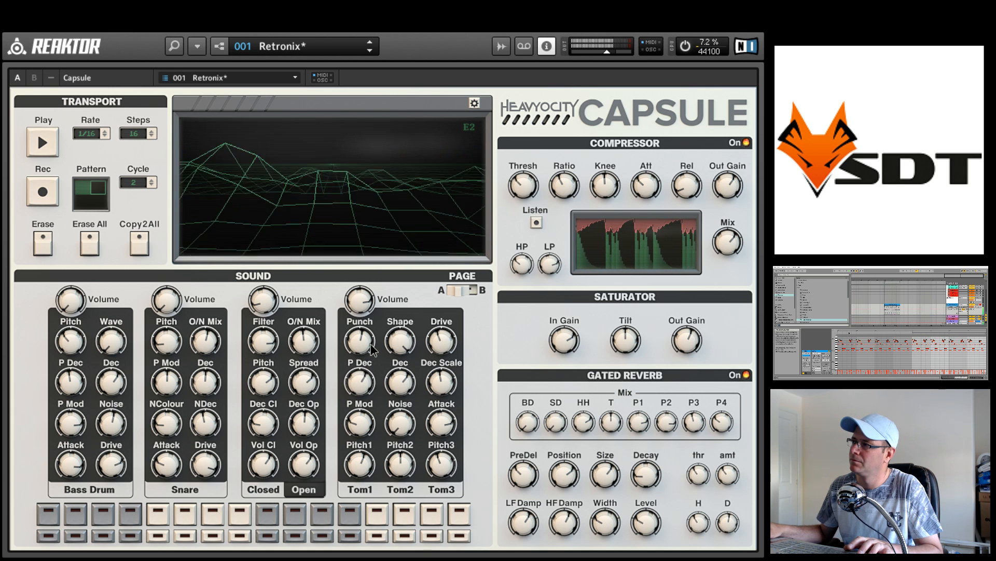
key("space")
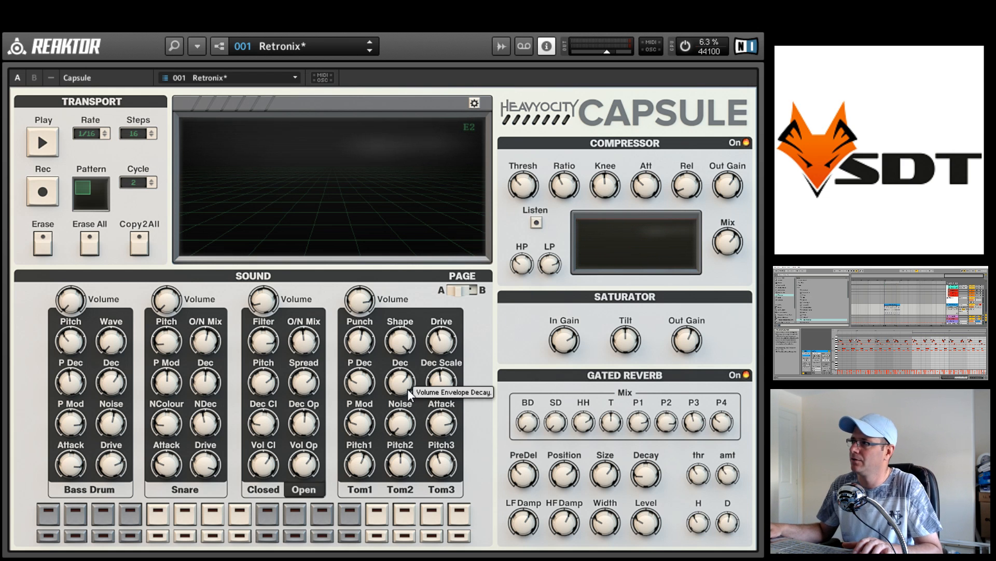
- Play the loop with the shaped toms and switch the Sound section to the page with the four percussion slots
key("space")
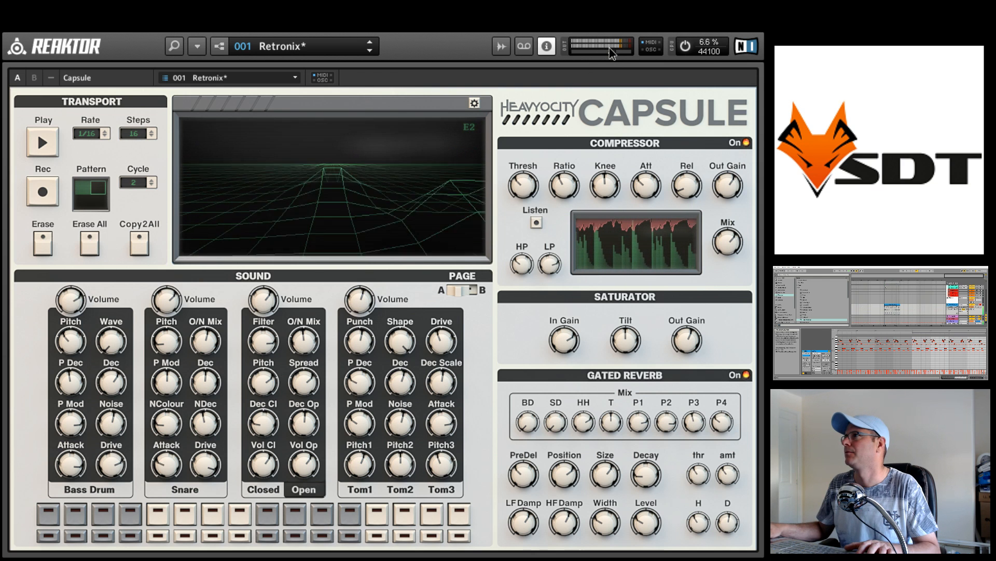
left_click(459, 290)
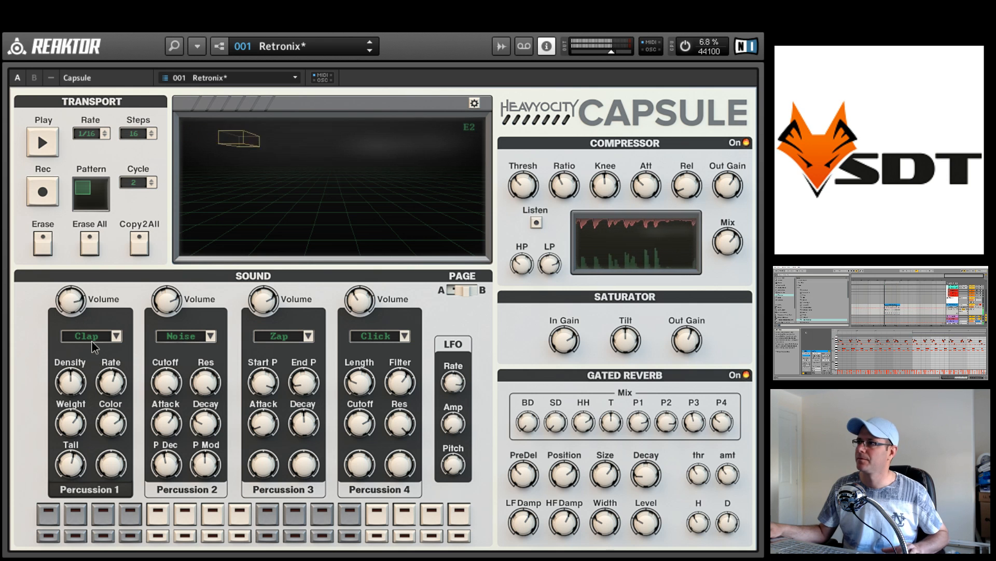
left_click(454, 288)
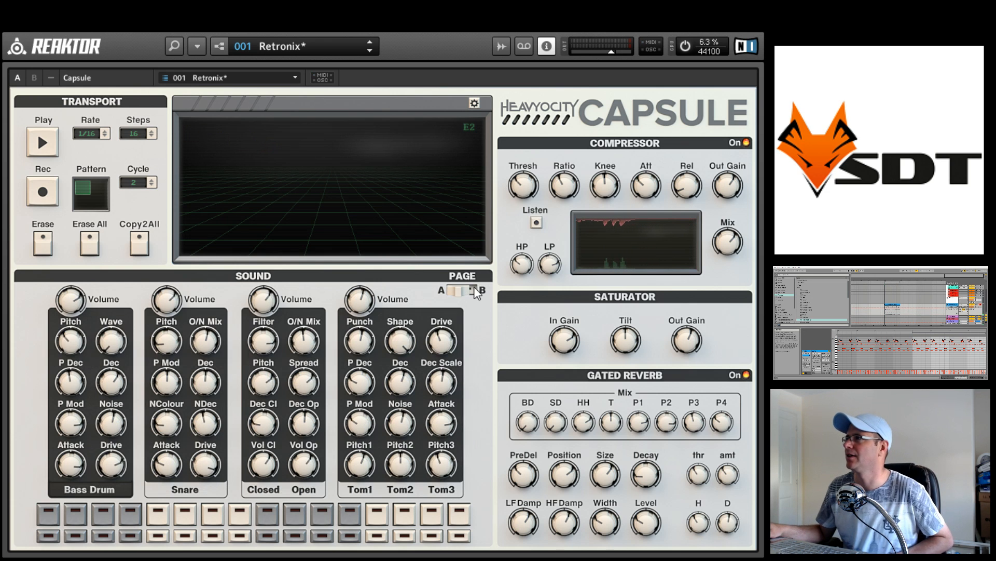
left_click(474, 290)
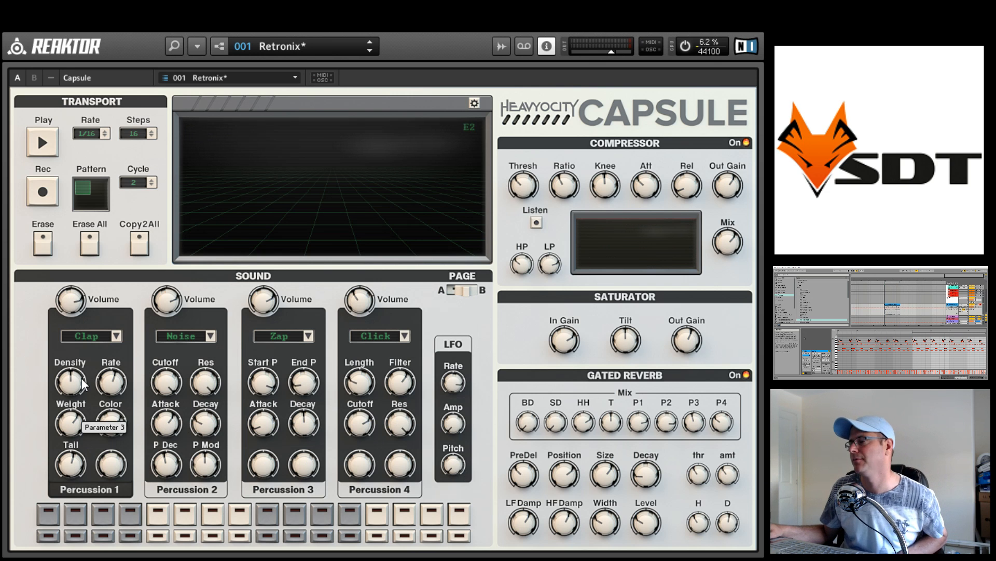
- Try the Synth module in Percussion 1 against the loop and set the slot back to Clap
left_click(112, 338)
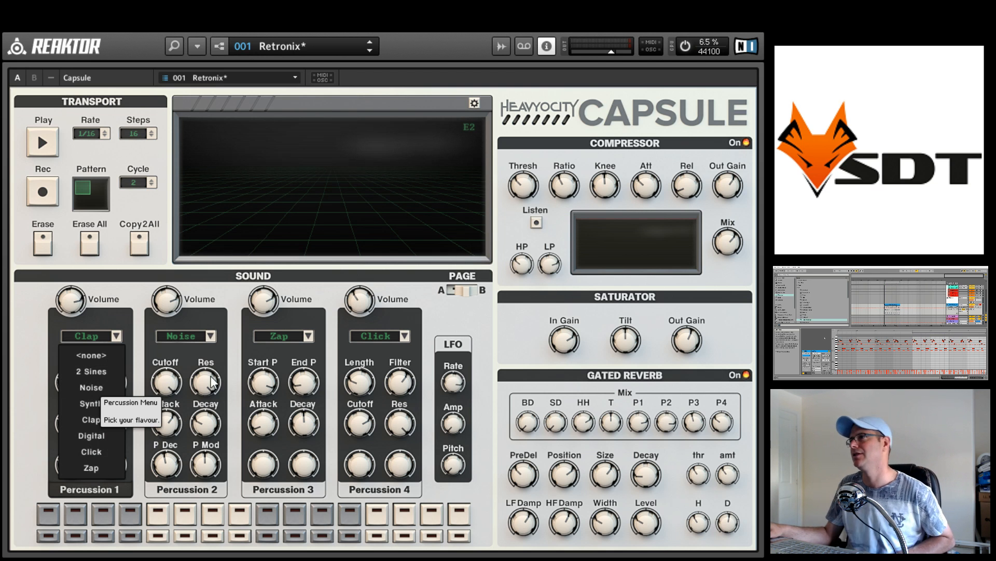
left_click(100, 404)
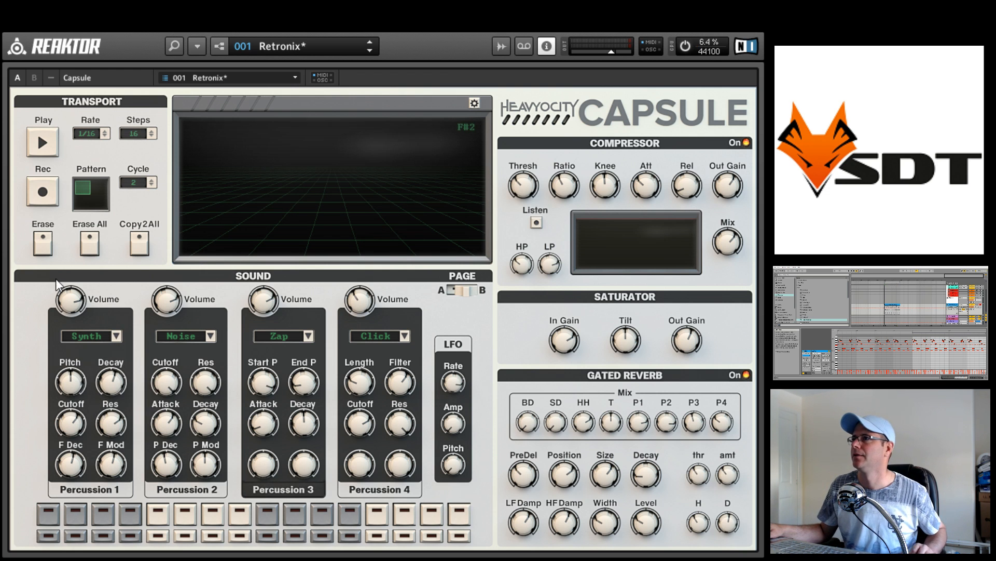
key("space")
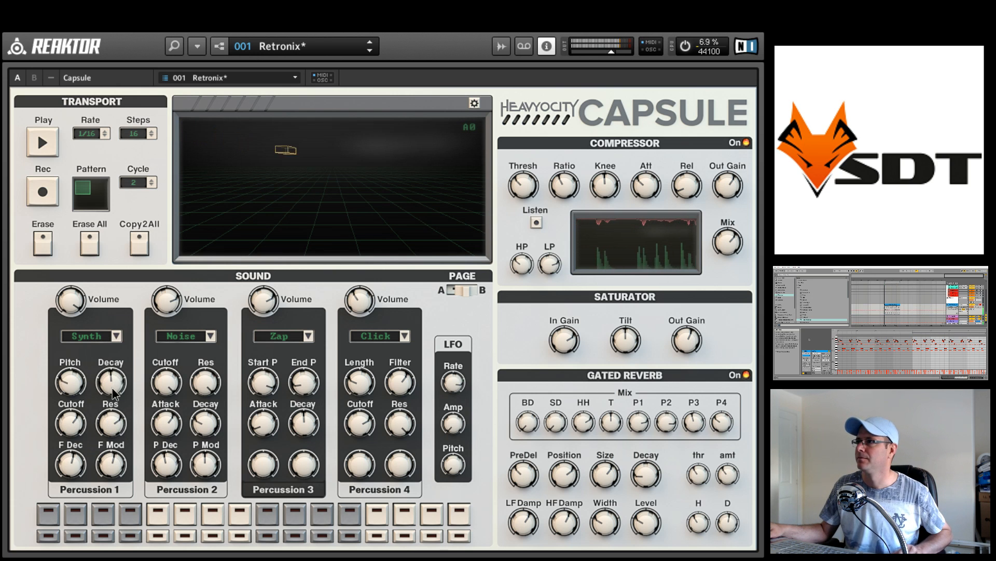
left_click(117, 336)
left_click(116, 425)
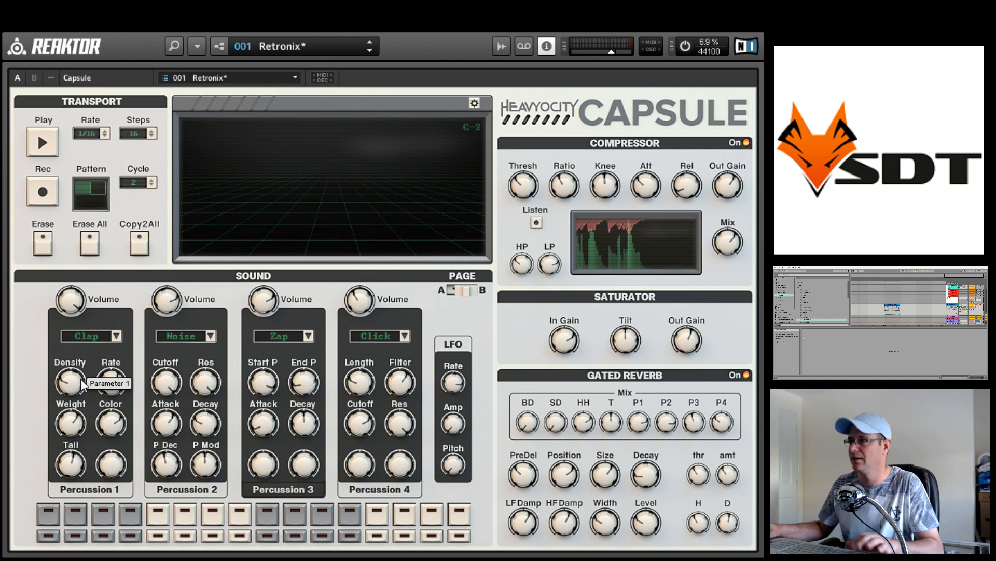
- Compare the main drum page with the percussion page while the loop plays, ending on the percussion page
left_click(448, 290)
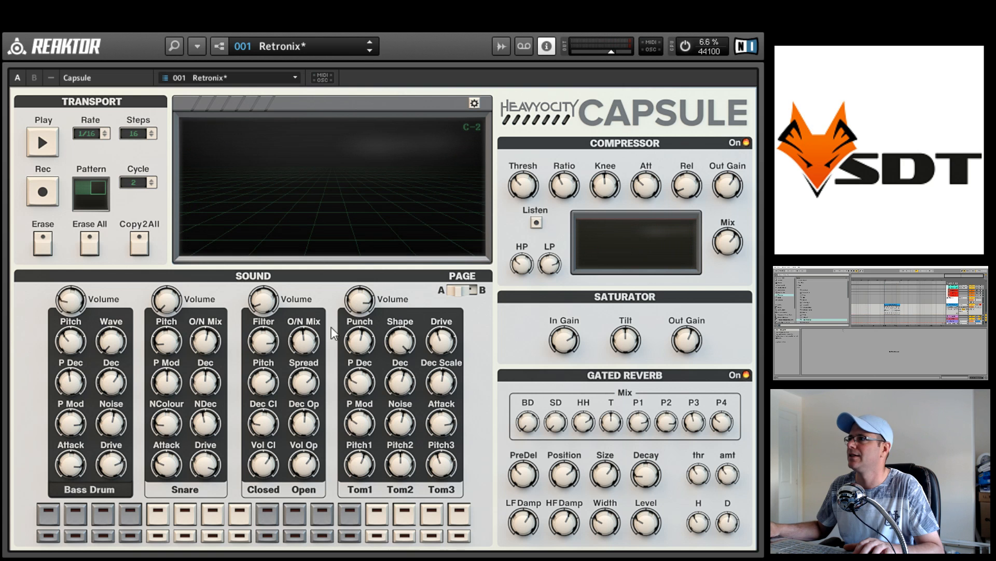
left_click(456, 290)
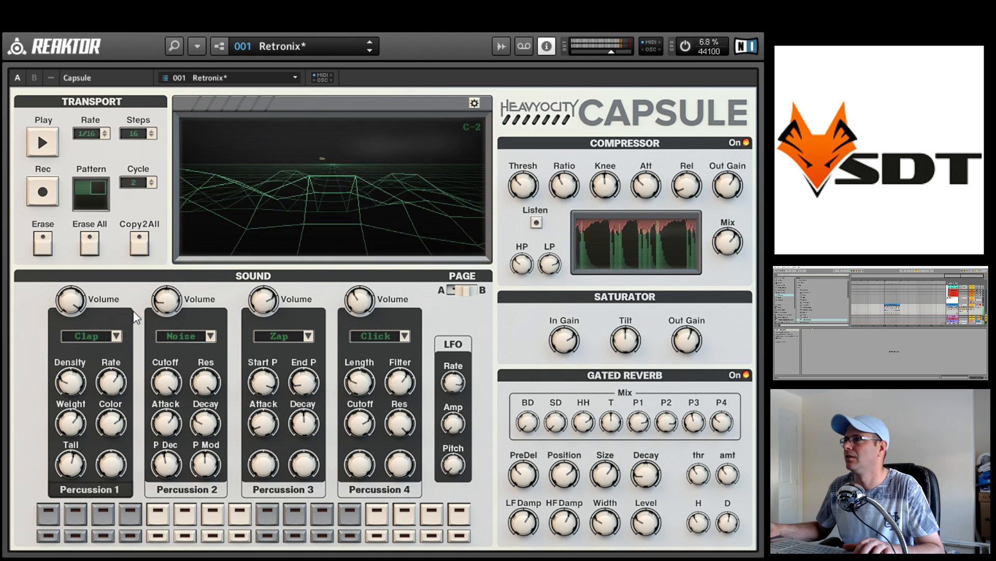
left_click(447, 290)
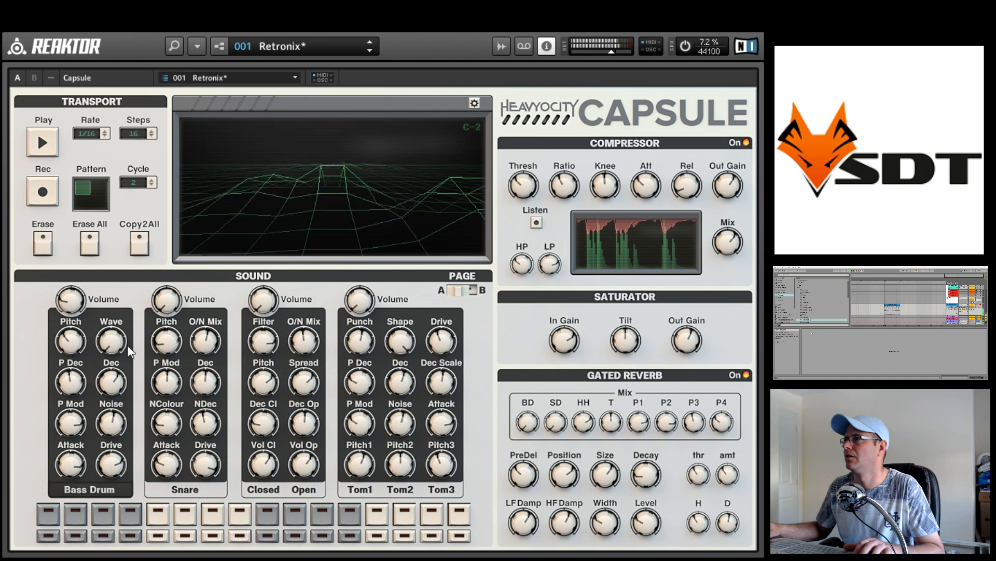
left_click(470, 290)
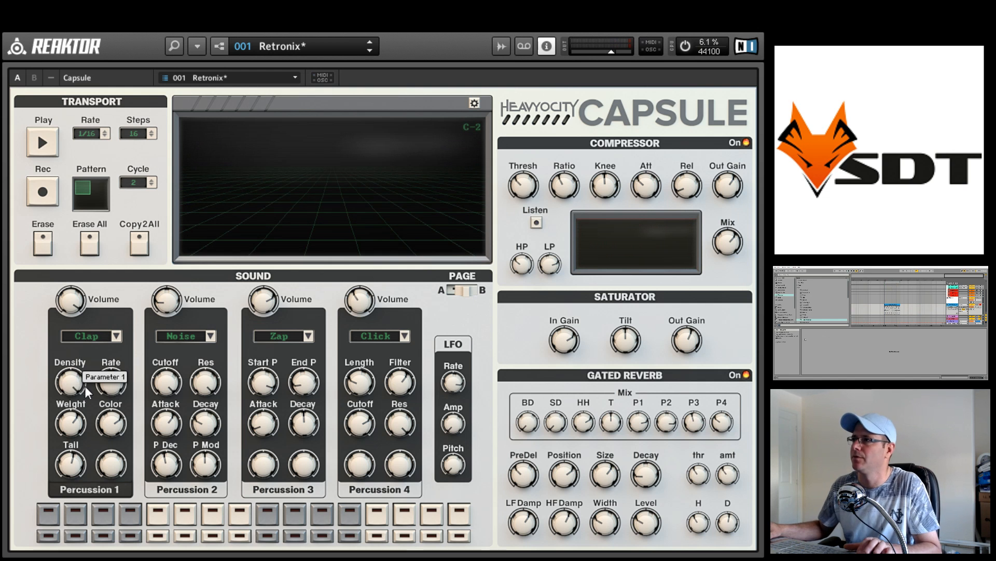
- Shape the Percussion 1 clap against the loop by adjusting its Density, Color and Tail
left_click_drag(66, 386, 65, 474)
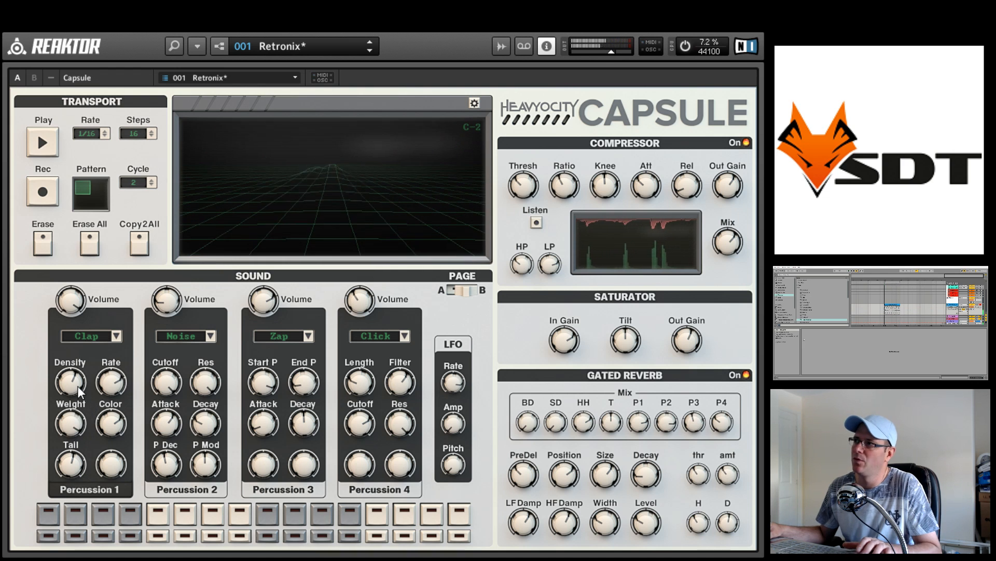
mouse_move(91, 431)
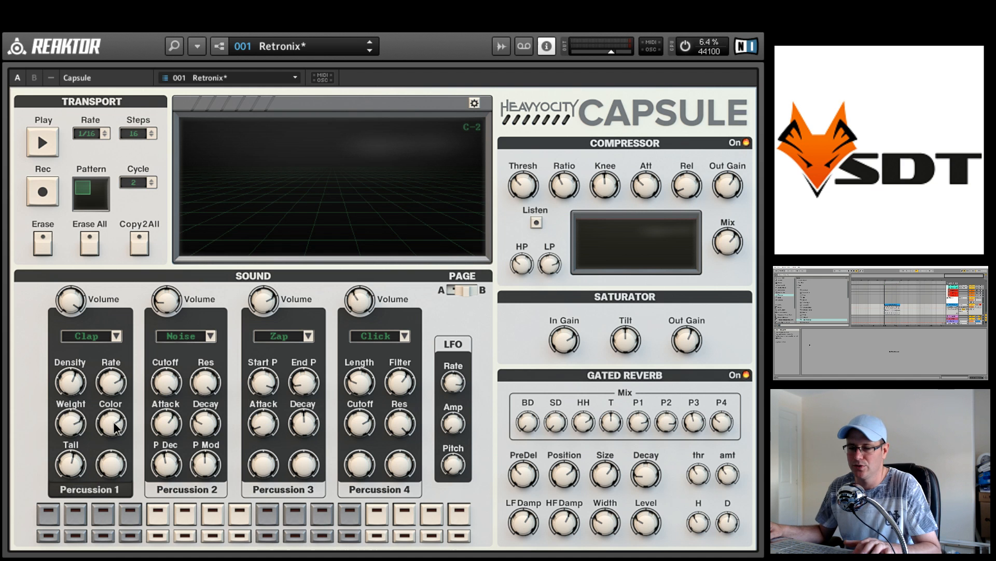
left_click_drag(109, 434, 107, 461)
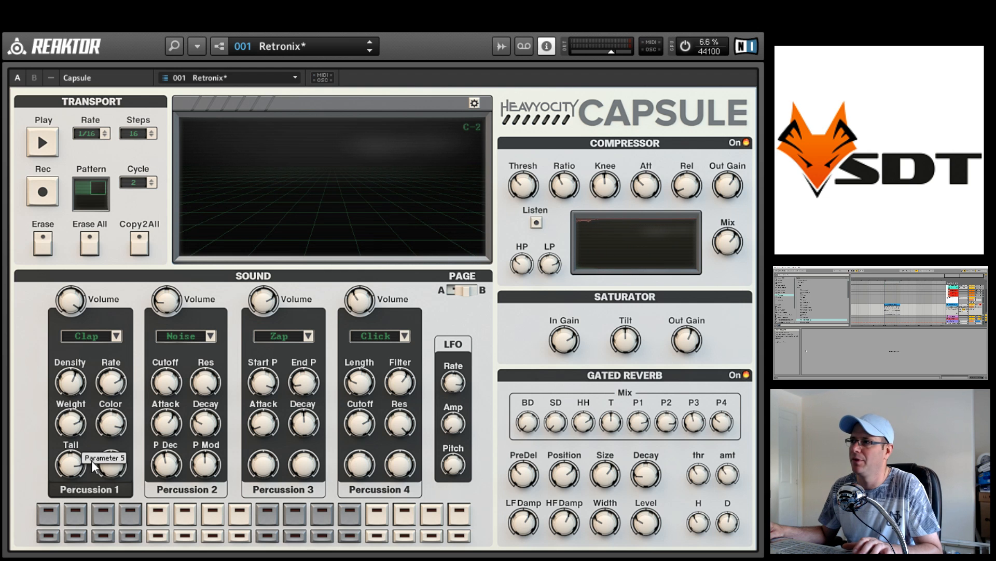
left_click_drag(62, 464, 62, 482)
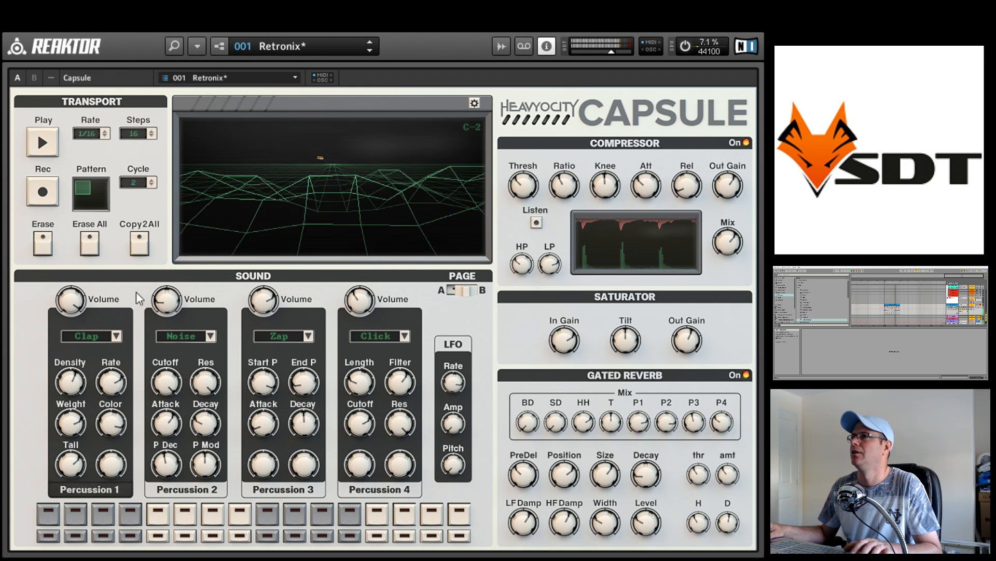
- Audition Percussion 2 with its Noise module and record a percussion part into the Live arrangement
left_click(183, 489)
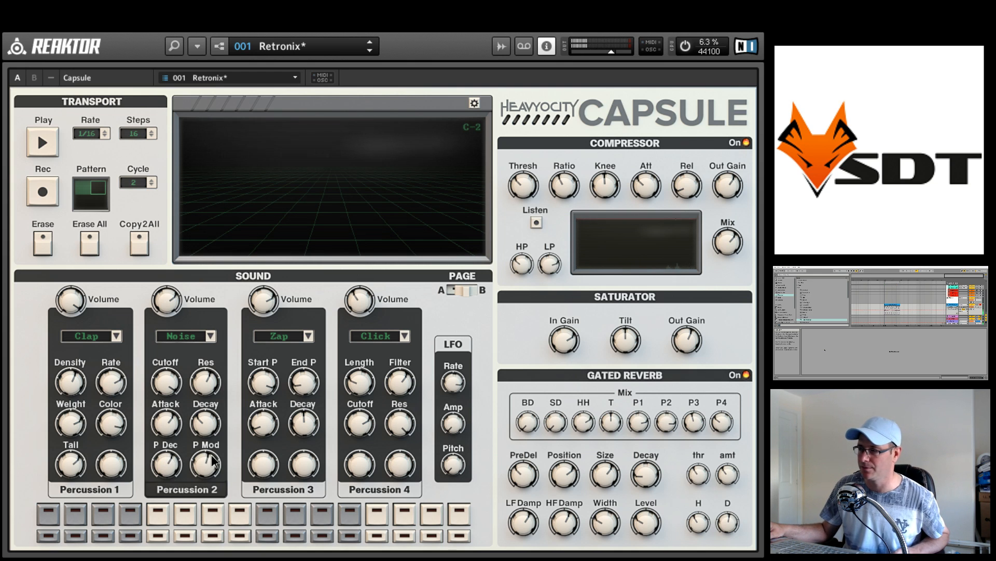
left_click(196, 338)
left_click(203, 337)
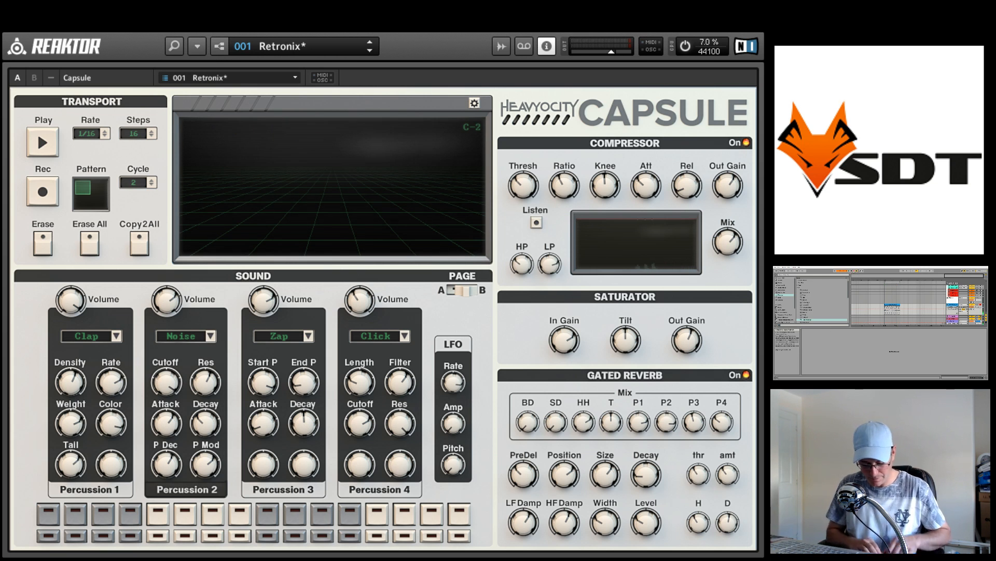
left_click(855, 271)
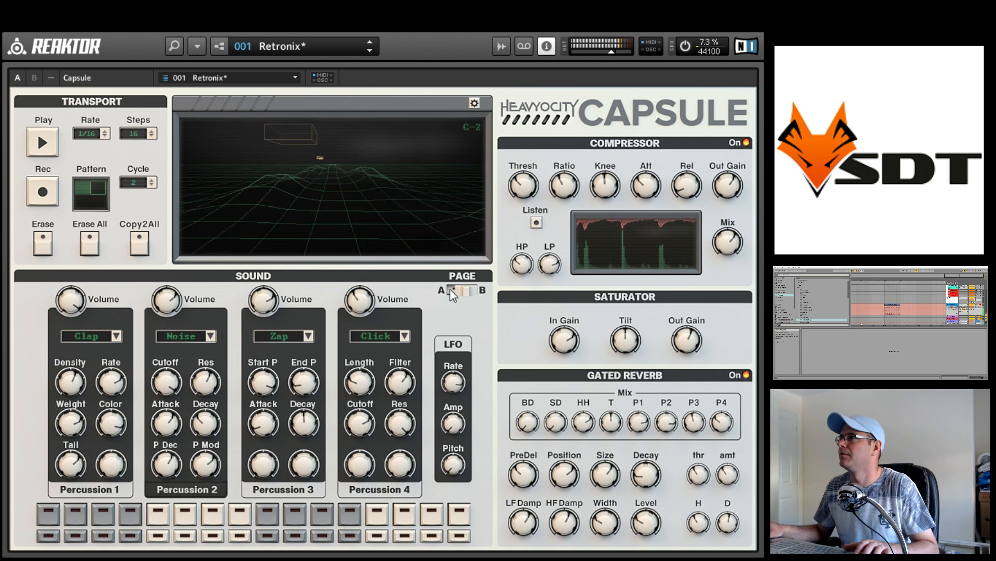
left_click(466, 290)
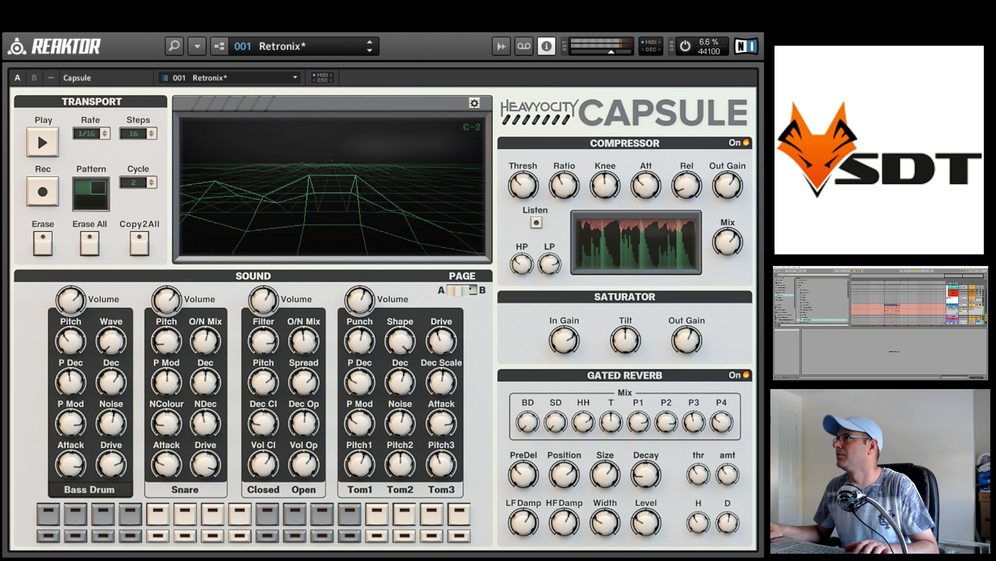
key("space")
- Open the newly recorded percussion clip in Live, play it and zoom in on its notes in the note editor
double_click(892, 305)
key("space")
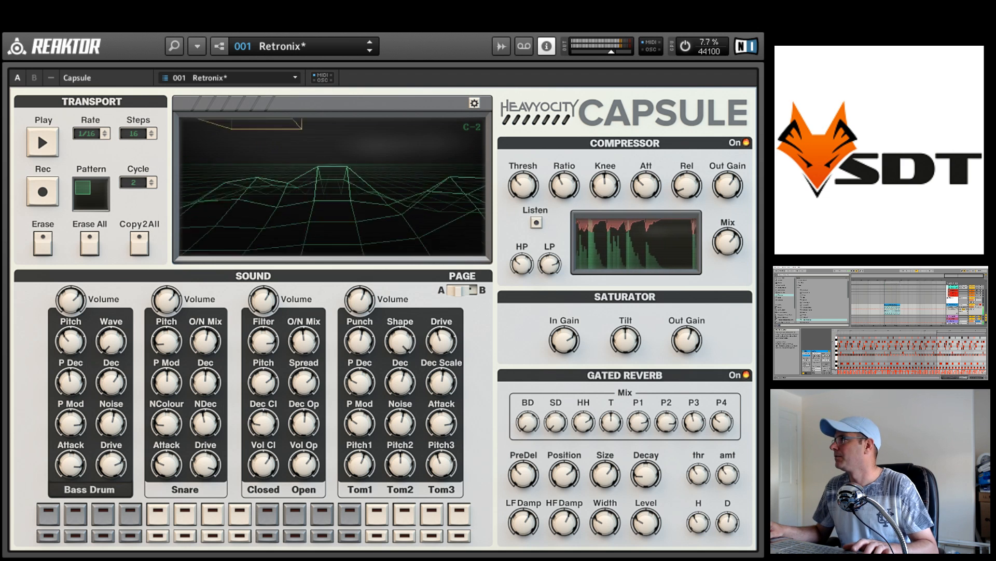
left_click_drag(948, 332, 948, 350)
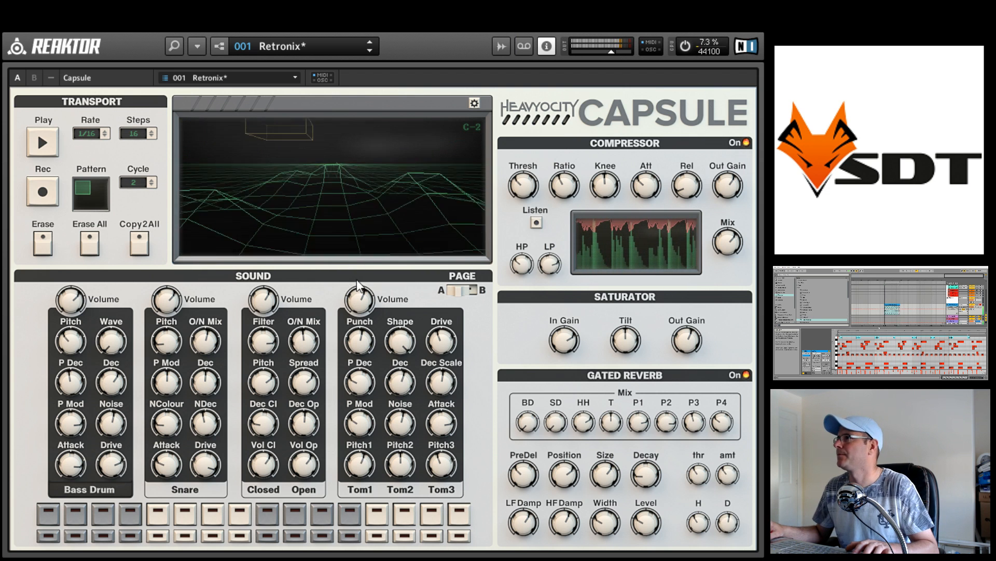
- Return to the percussion page and browse the module lists of Percussion 2 and Percussion 3, keeping Zap in Percussion 3
left_click(473, 291)
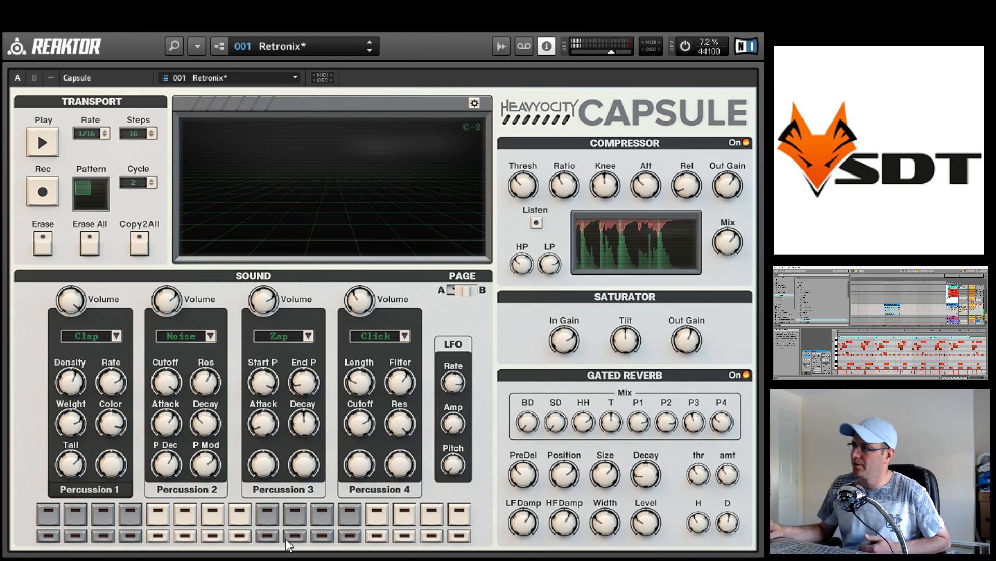
left_click(199, 331)
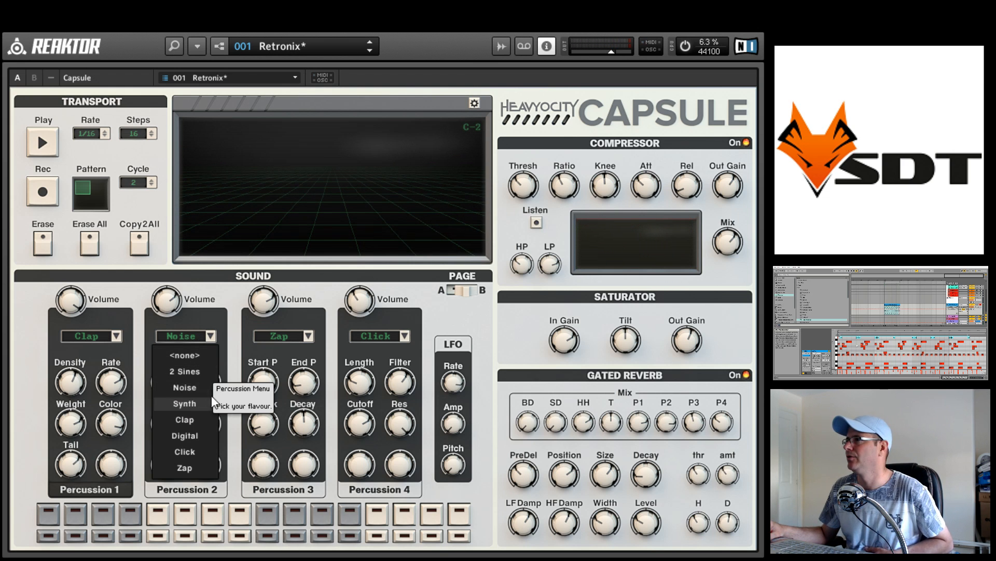
left_click(298, 335)
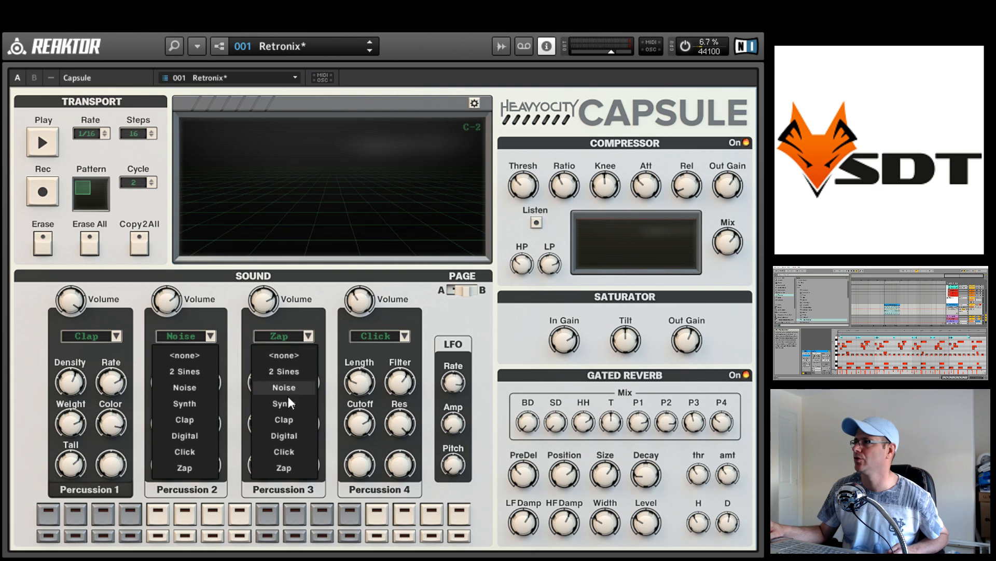
left_click(287, 466)
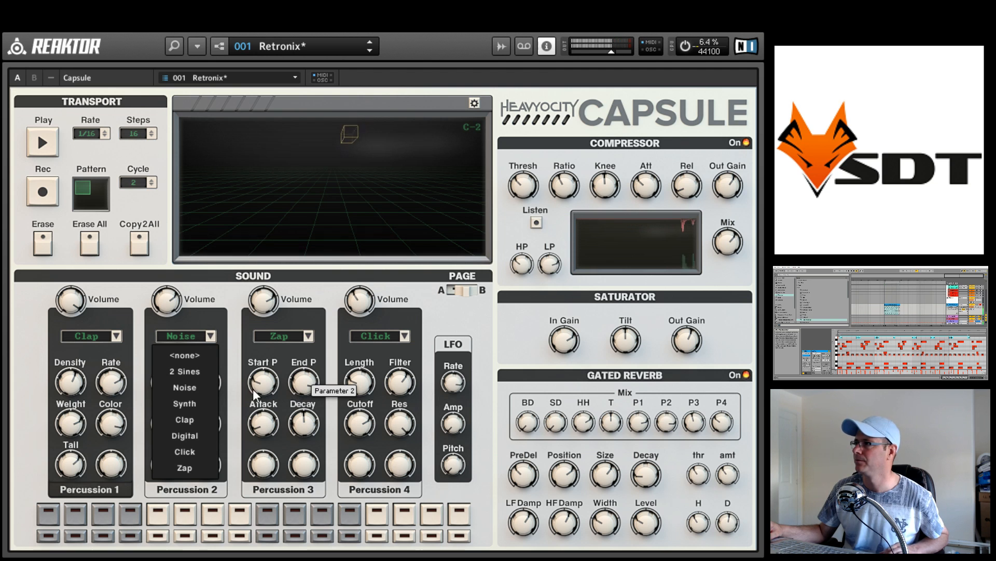
- Try different End P and Decay settings for the Zap in Percussion 3 while triggering it
left_click_drag(308, 391, 324, 444)
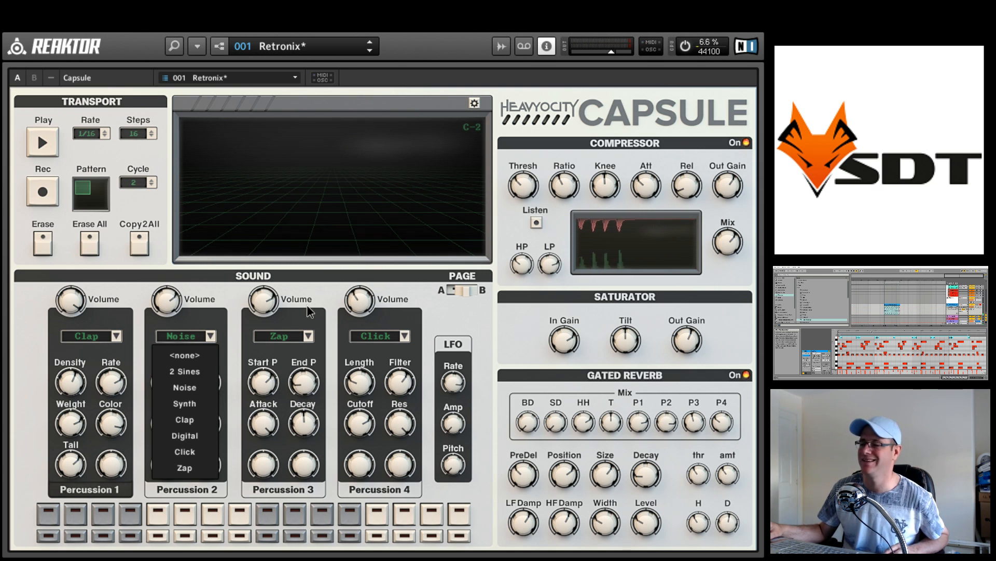
left_click_drag(313, 417, 313, 408)
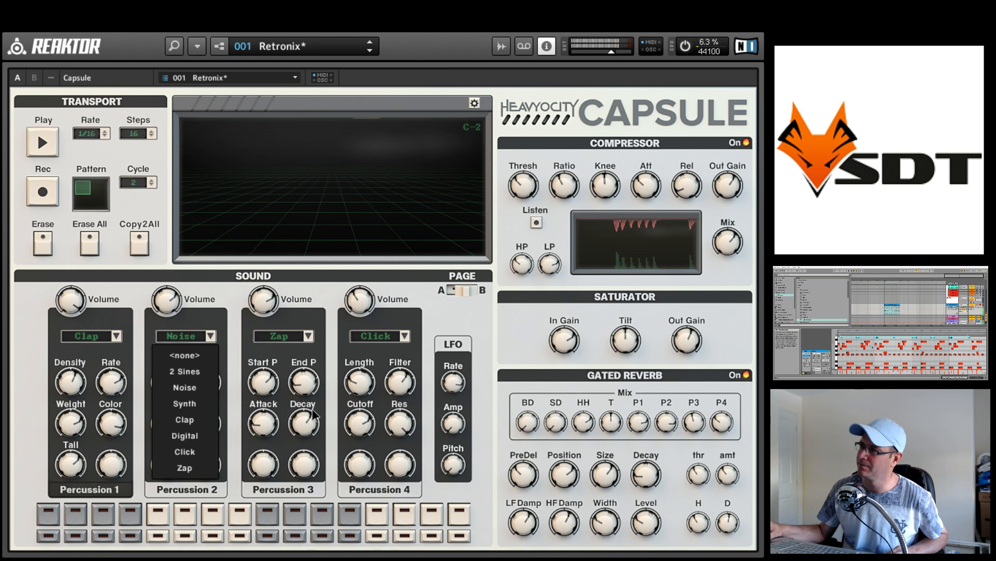
left_click_drag(330, 386, 328, 434)
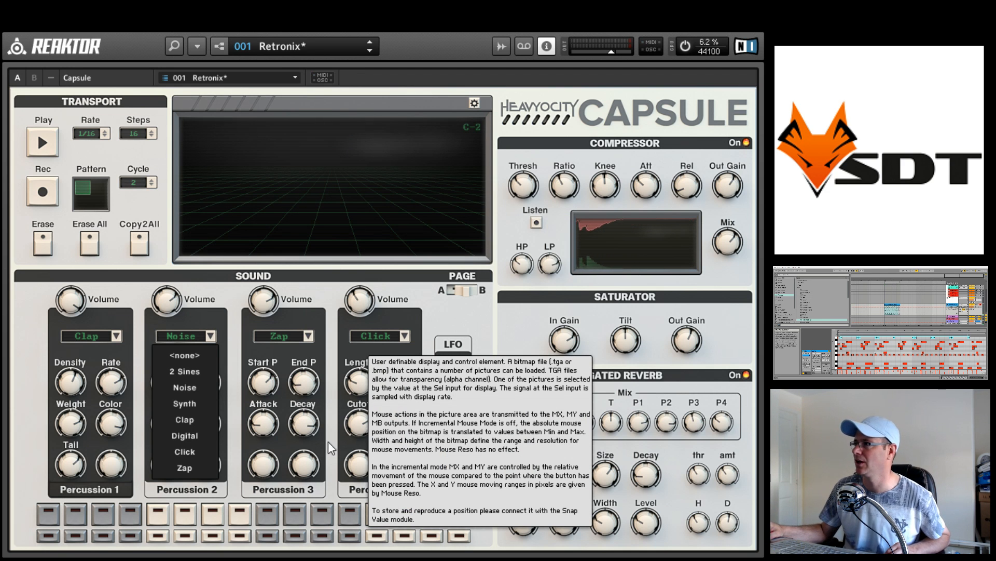
- Try the 2 Sines module in Percussion 3 and raise its Decay 2
left_click(307, 336)
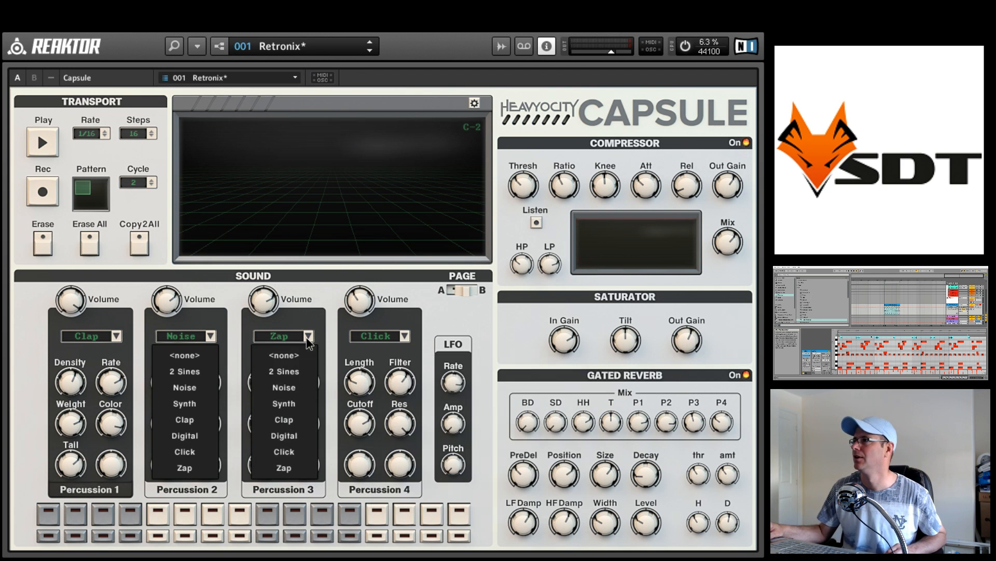
left_click(305, 372)
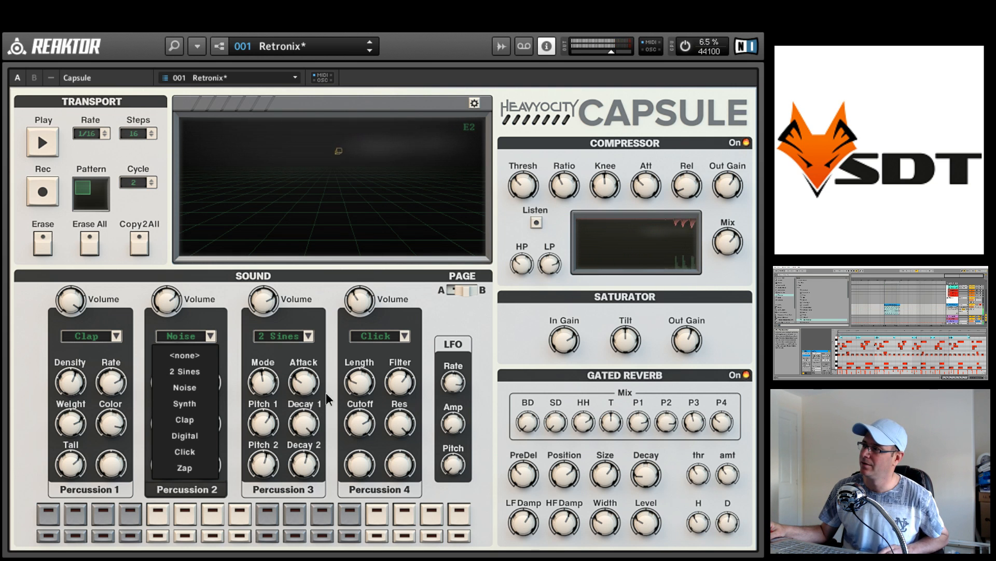
left_click_drag(318, 459, 310, 431)
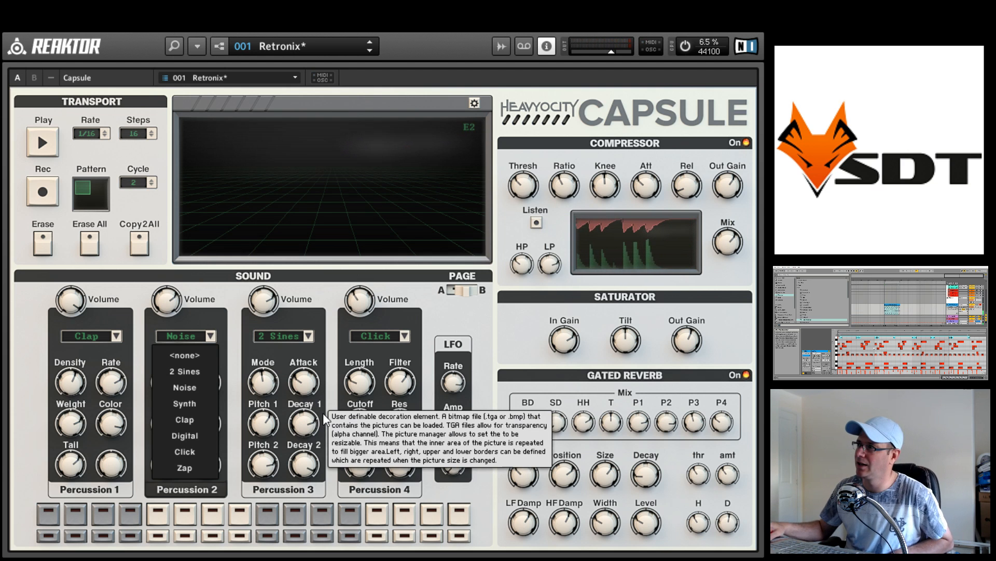
- Load the Synth module into Percussion 3 and adjust its F Dec while playing it
left_click(310, 336)
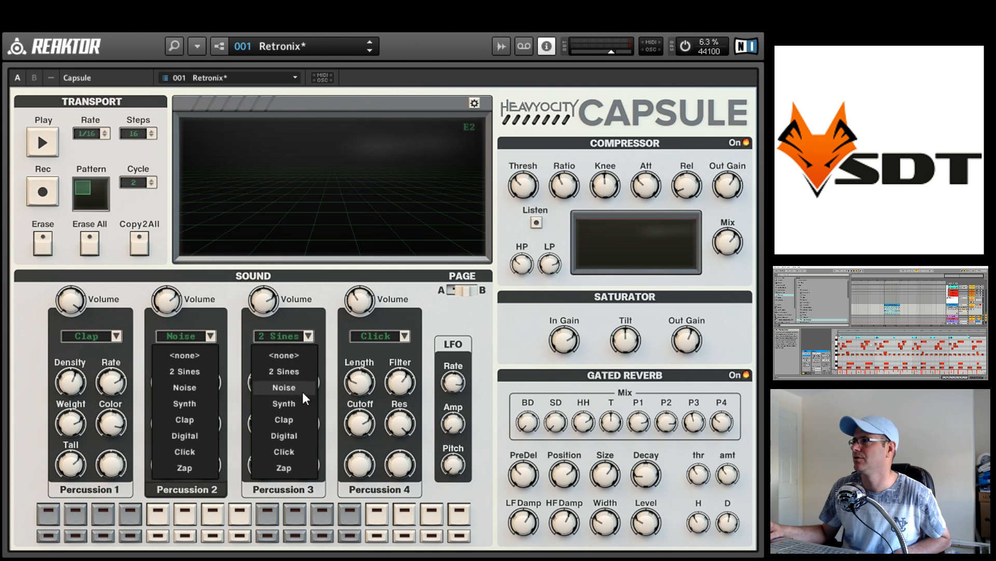
left_click(293, 404)
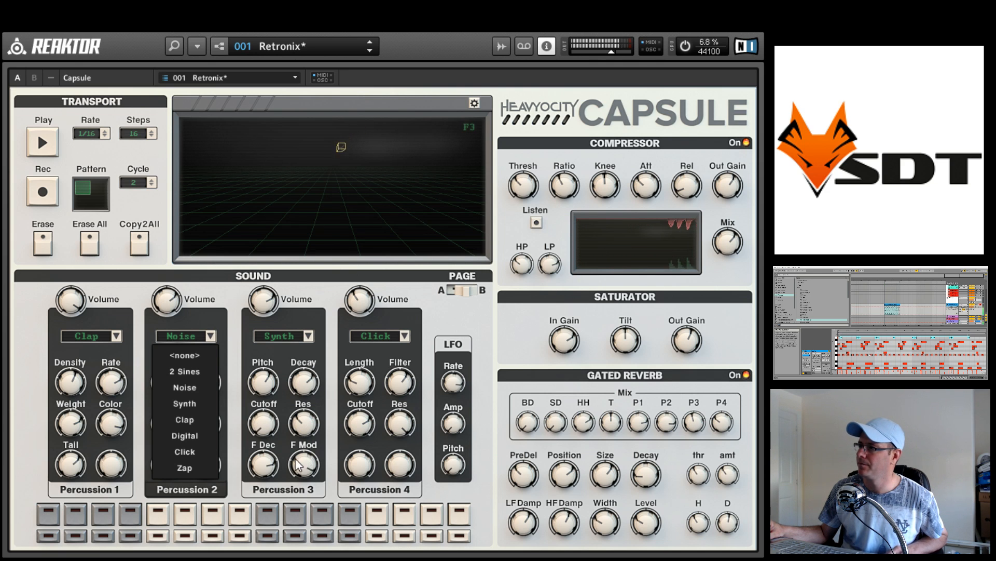
left_click_drag(268, 472, 271, 488)
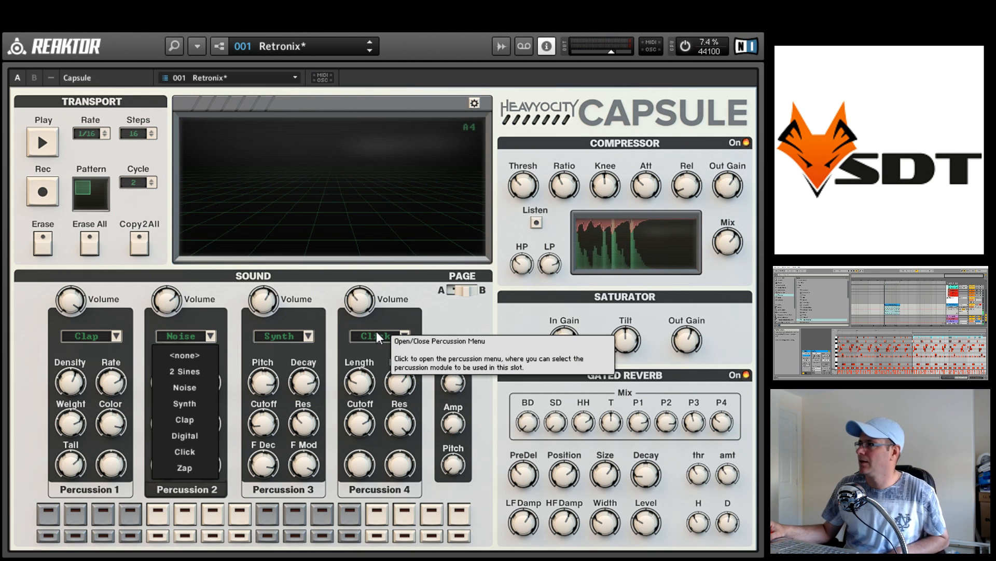
- Try the Digital module in Percussion 4, switch the slot back to Click, and play the recorded loop
left_click(386, 340)
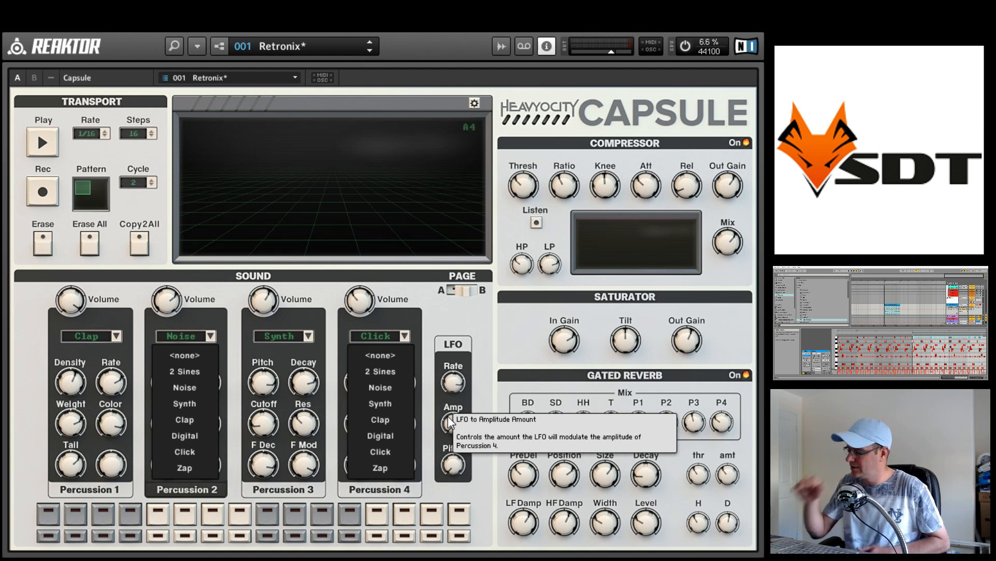
left_click(397, 435)
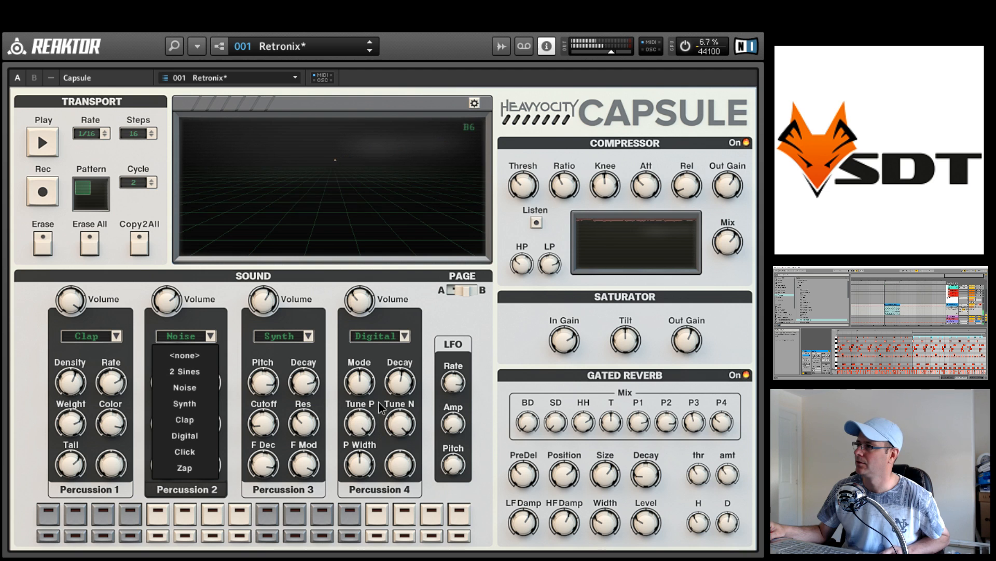
mouse_move(374, 414)
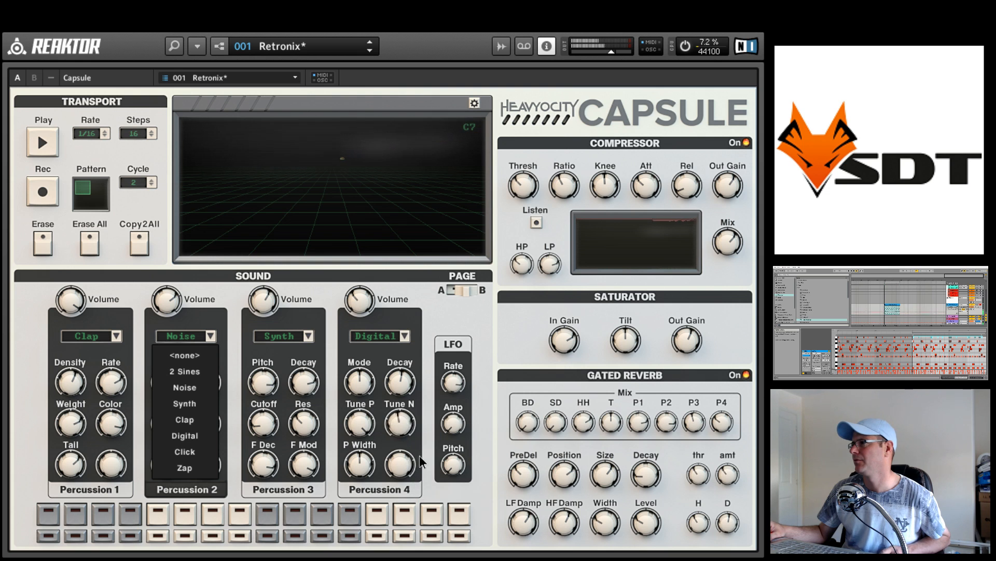
left_click_drag(370, 417, 377, 360)
left_click(398, 336)
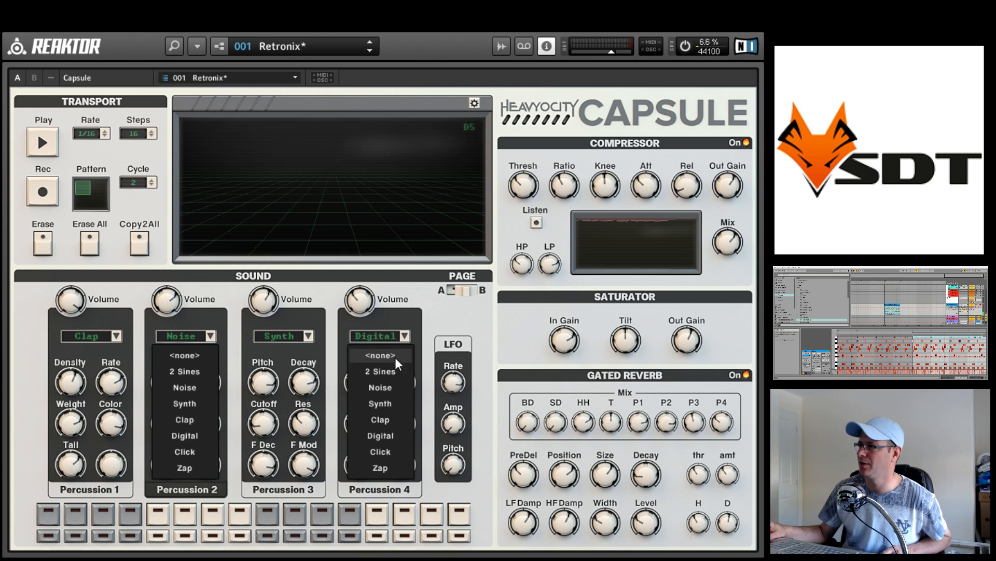
left_click(394, 455)
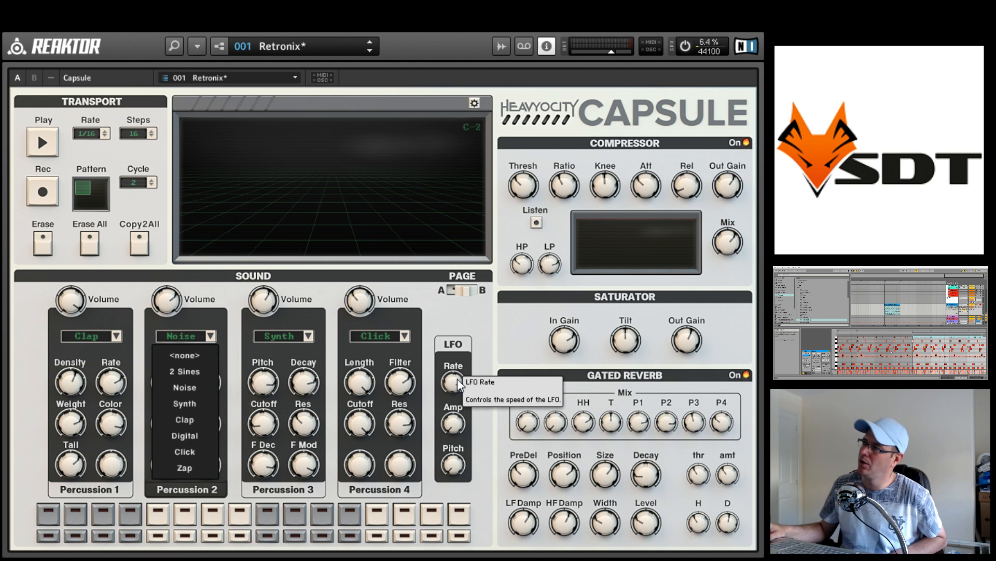
key("space")
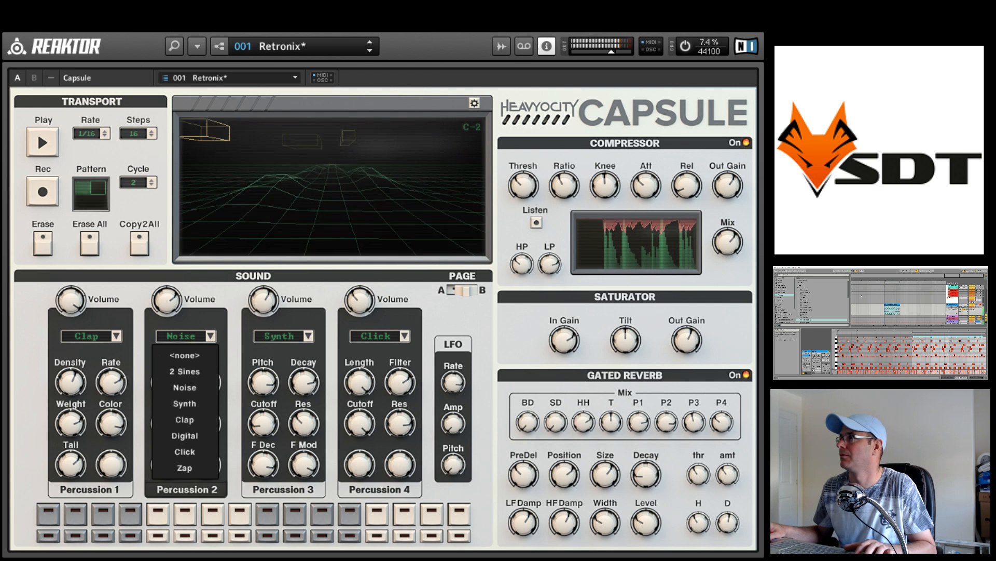
key("space")
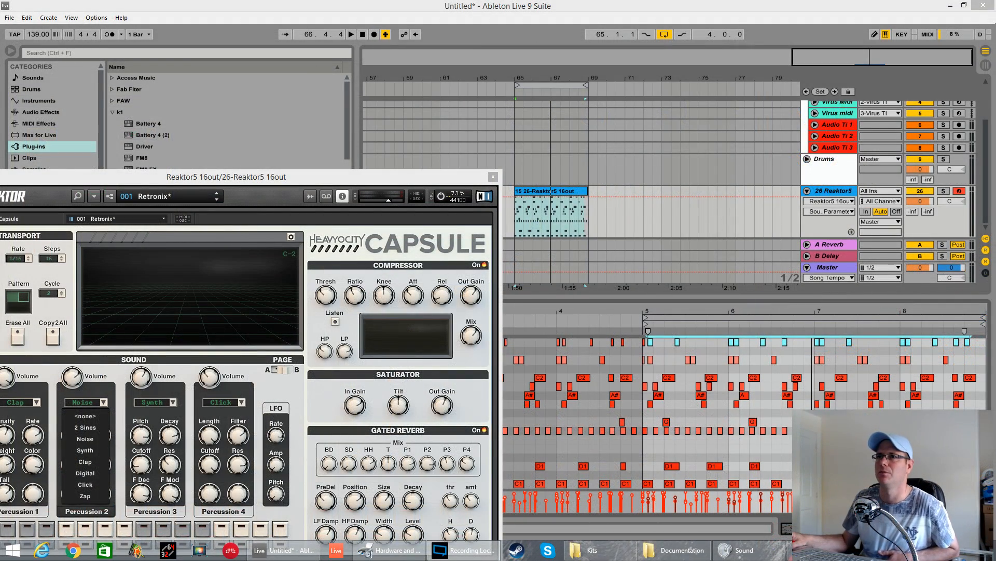
- Switch Capsule to its drum page and erase all of the sequencer patterns
left_click_drag(271, 175, 467, 100)
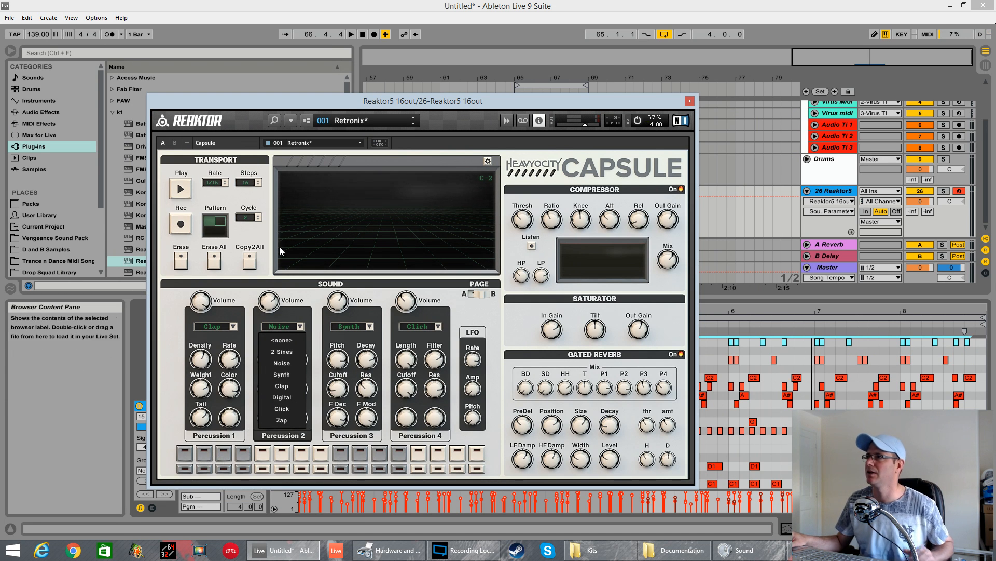
left_click(470, 295)
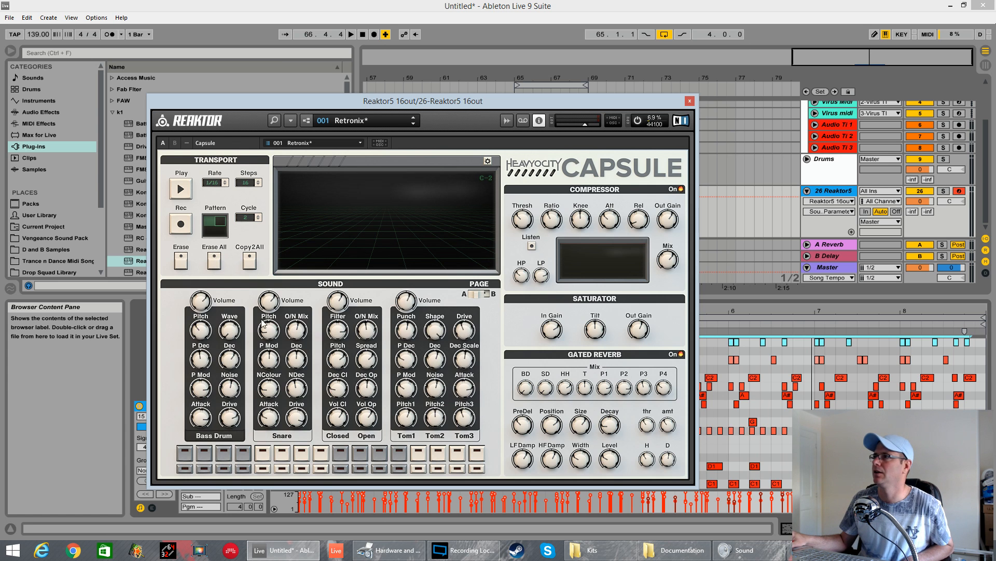
left_click(217, 260)
- Set the Live playback start to bar 73 on the Reaktor track and turn on Capsule's sequencer playback
left_click_drag(644, 102, 501, 306)
left_click(657, 210)
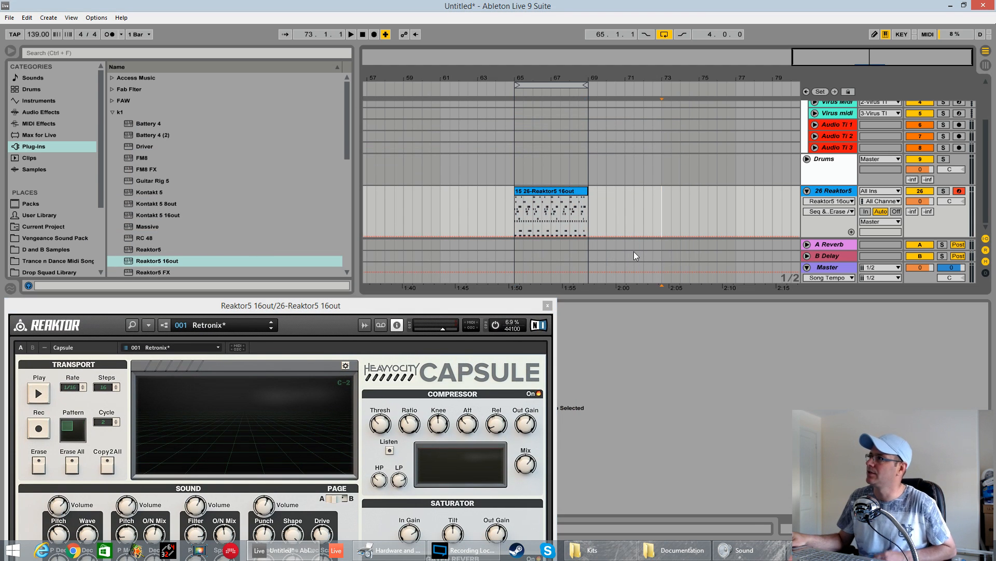
left_click_drag(440, 304, 653, 179)
left_click(249, 268)
left_click_drag(410, 181, 392, 97)
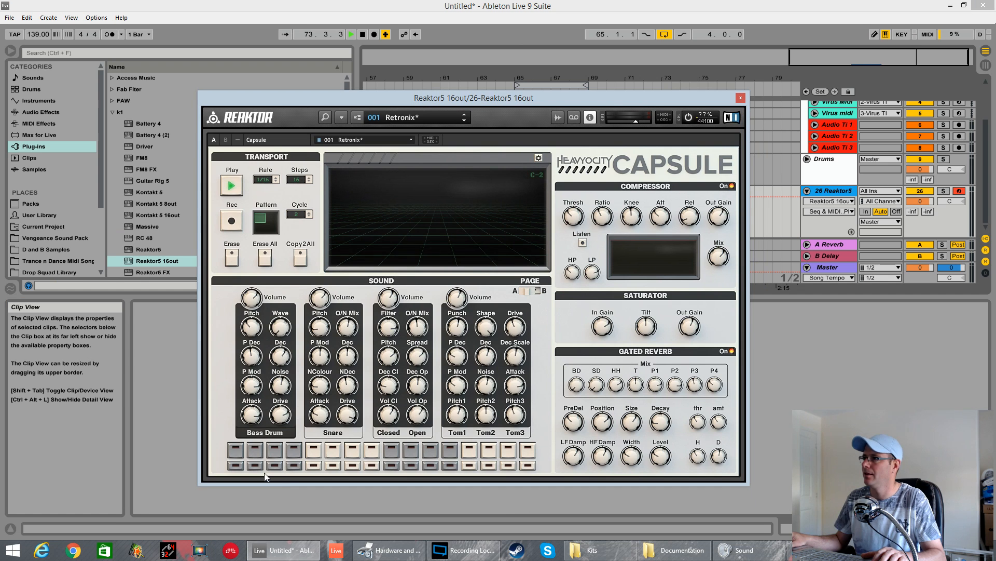
key("space")
key("space")
- Loop a one-bar region starting at bar 73 on the Reaktor track and start playback
left_click_drag(528, 99, 438, 315)
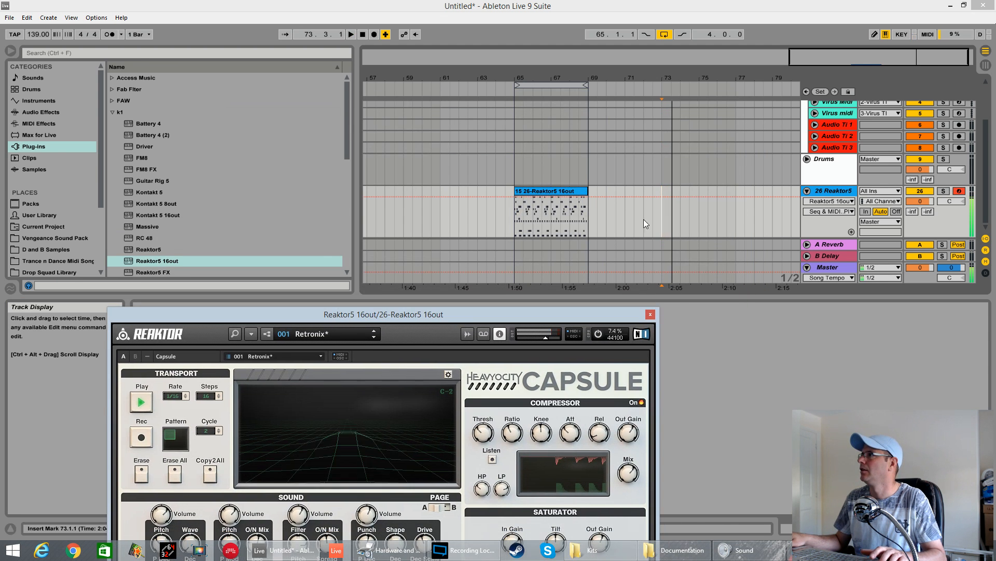
left_click_drag(661, 210, 678, 211)
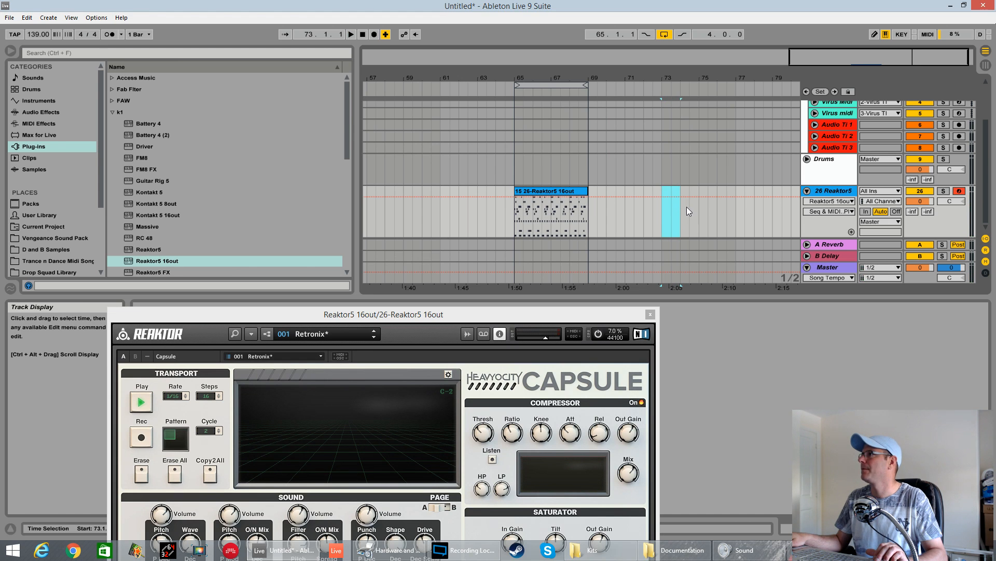
key("ctrl+l")
key("space")
- Program the Bass Drum on steps 1, 5, 9 and 13, with accents on steps 1 and 9
left_click_drag(642, 313, 768, 66)
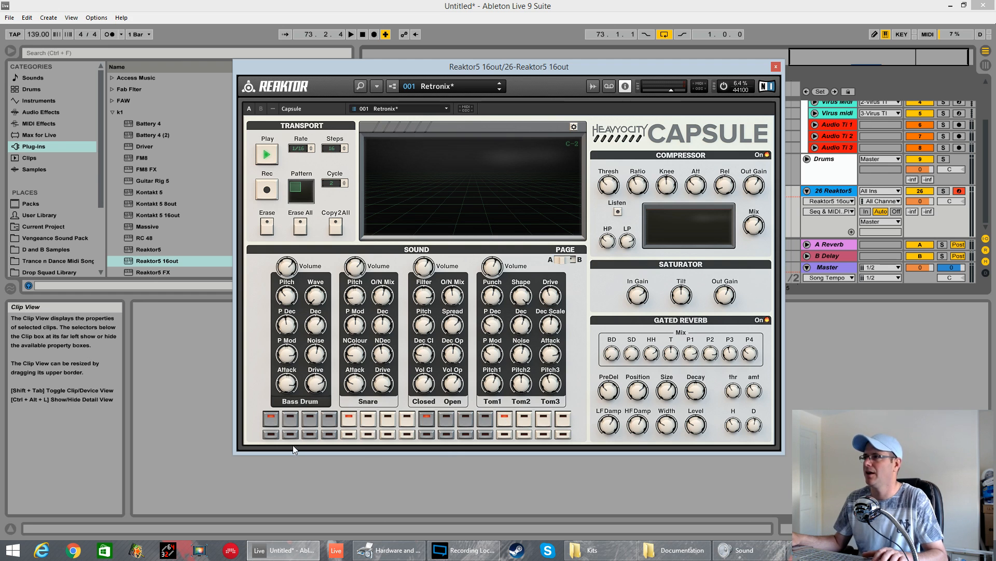
left_click(268, 434)
key("space")
left_click(430, 433)
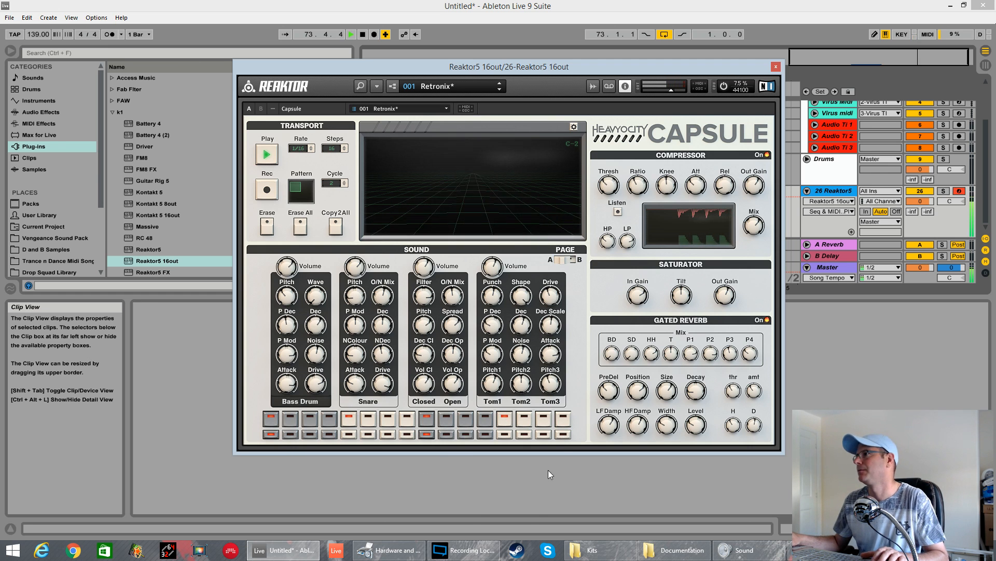
- Program a syncopated closed hi-hat sequence that includes steps 1 to 4 and several accented hits
left_click(361, 402)
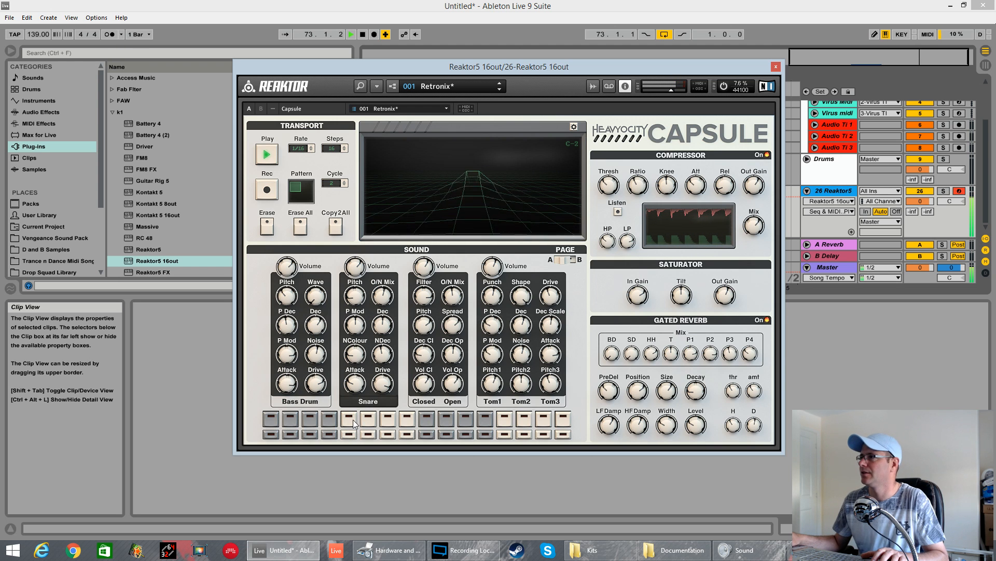
left_click(425, 402)
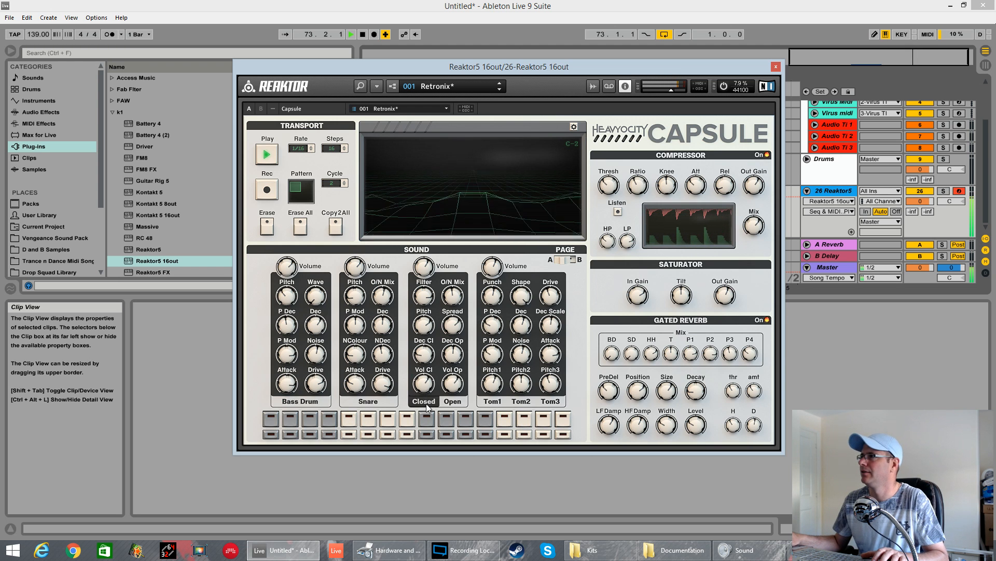
left_click(291, 418)
left_click(310, 418)
left_click(329, 418)
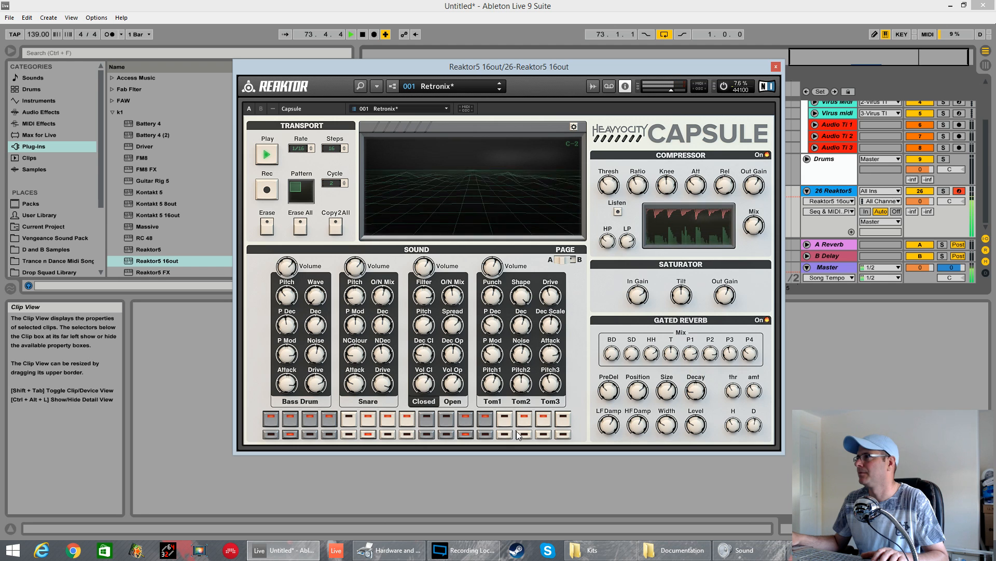
key("space")
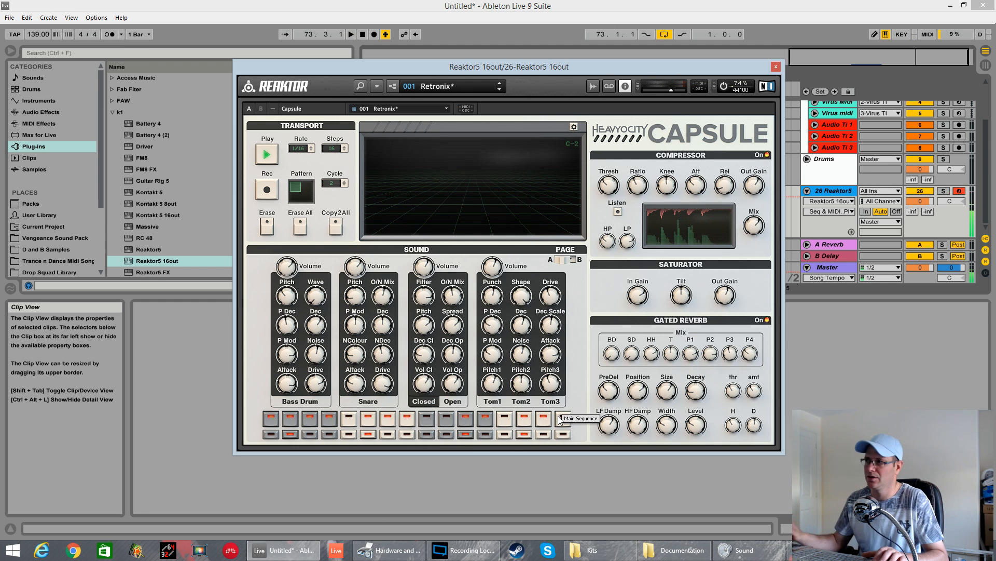
- Place open hi-hat hits on steps 3 and 11 and Tom1 hits on steps 3 and 7 during playback
key("space")
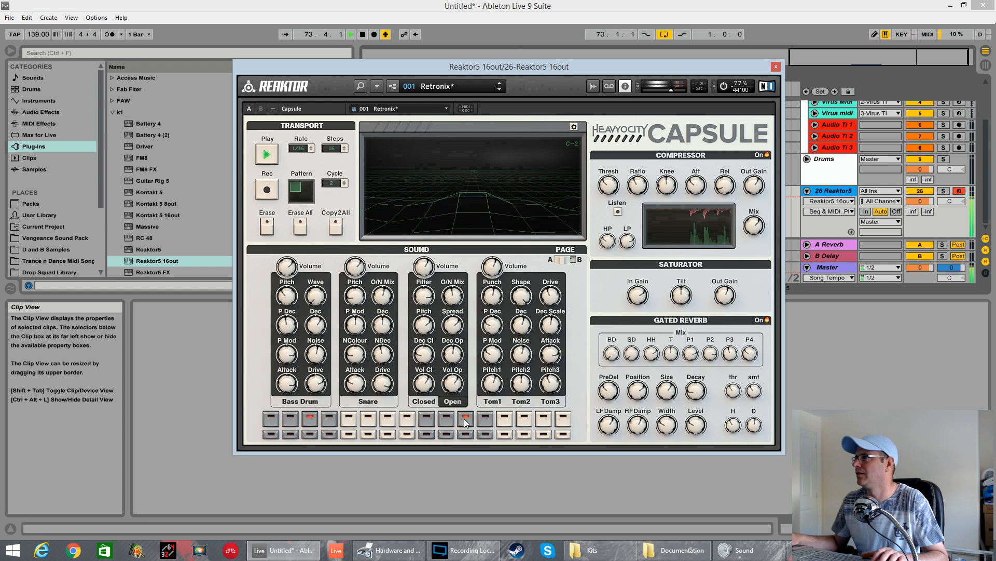
left_click(493, 402)
left_click(308, 422)
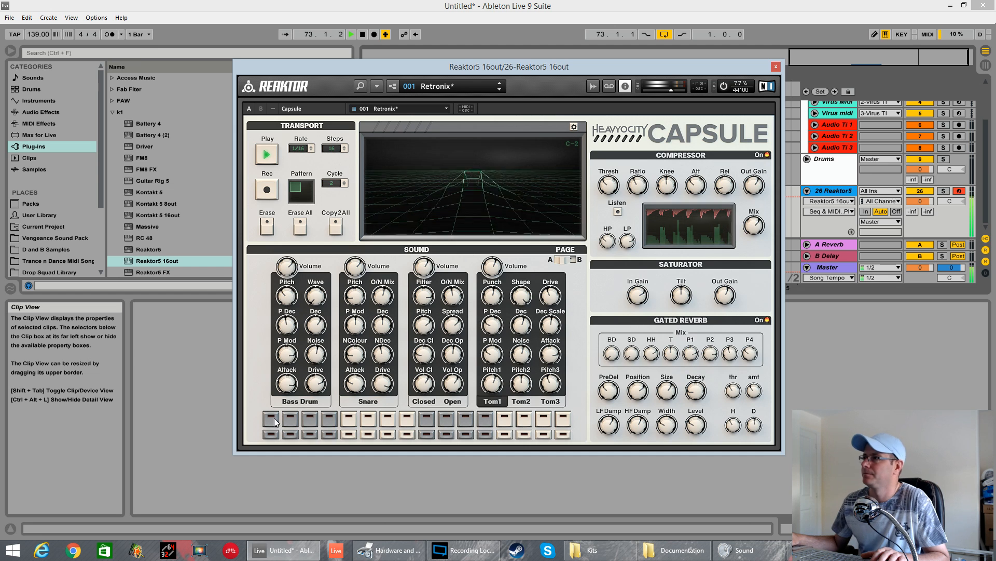
left_click(388, 419)
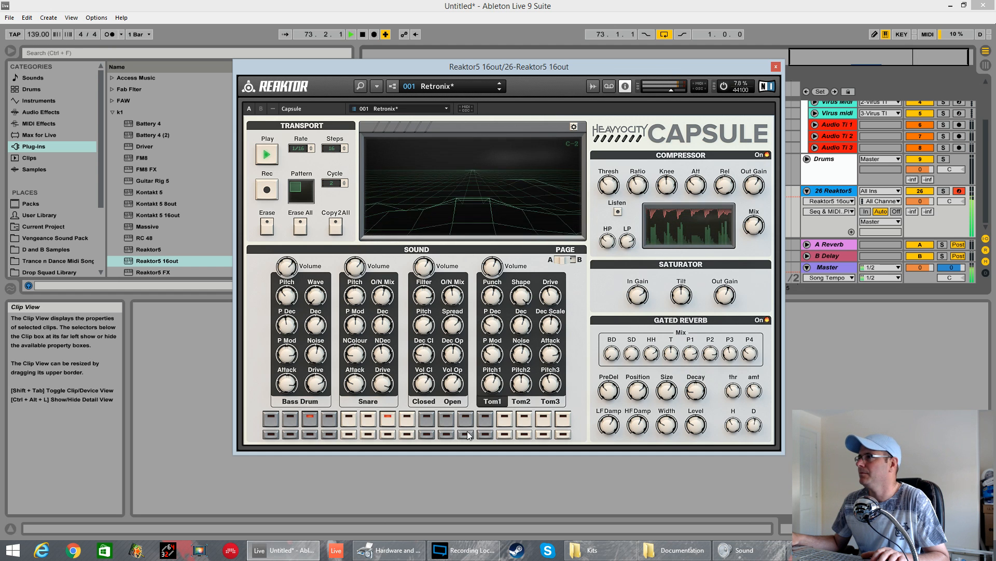
- Program Tom2 hits on steps 10, 11 and 16 of the sequencer
left_click(517, 401)
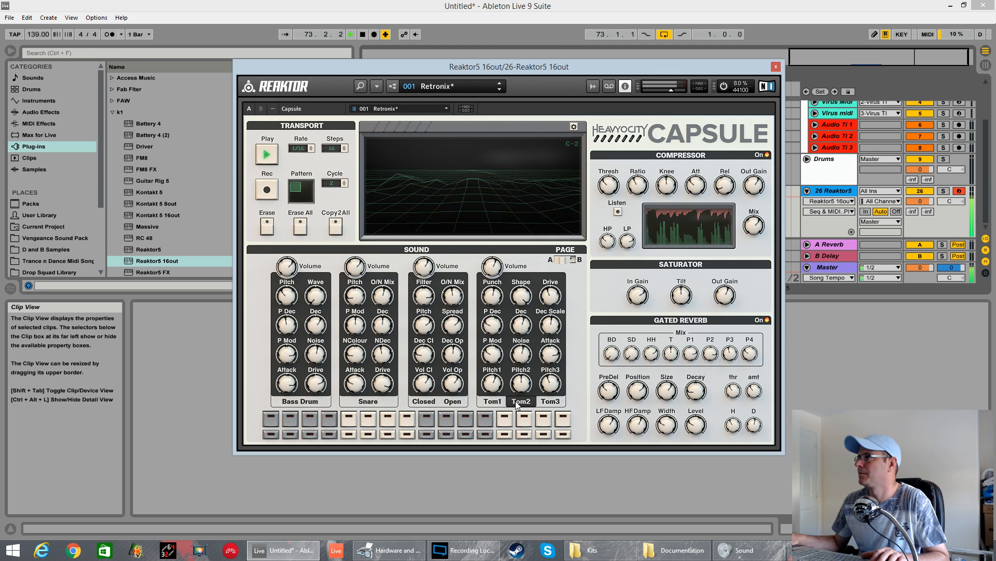
left_click(523, 418)
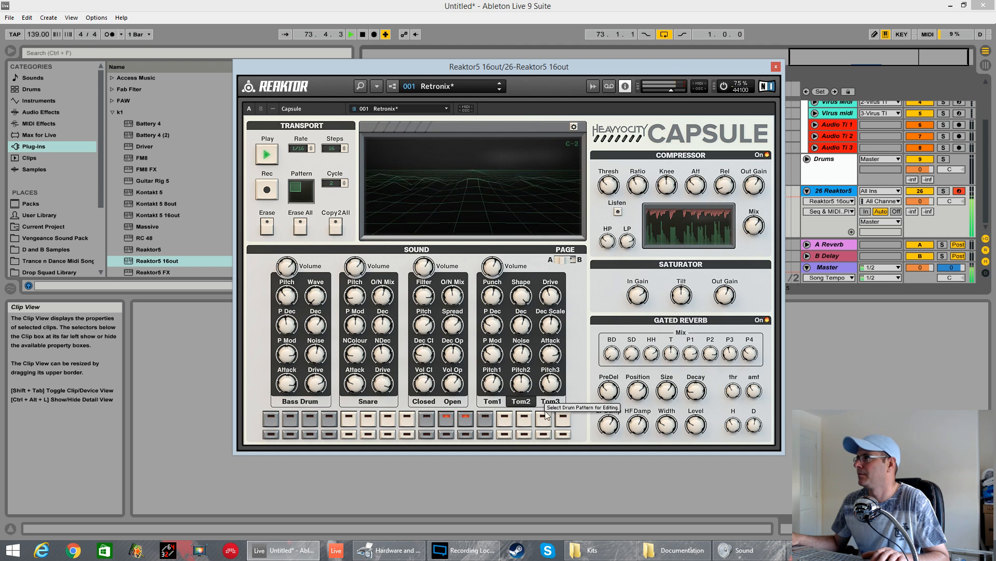
left_click(561, 418)
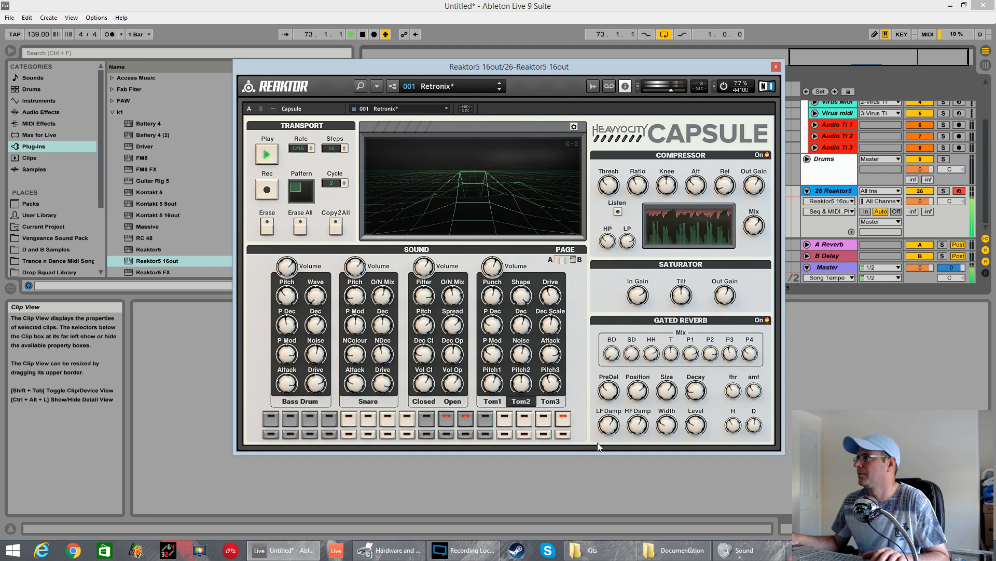
- On the percussion page, program the Percussion 1 Clap on steps 5 and 13 and Percussion 3 on steps 2 and 14
left_click(570, 260)
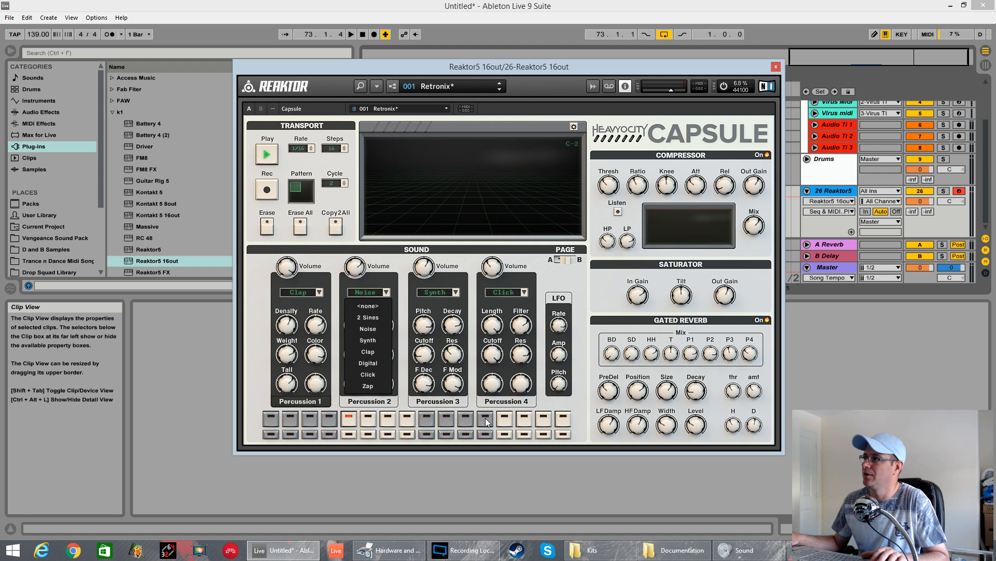
key("space")
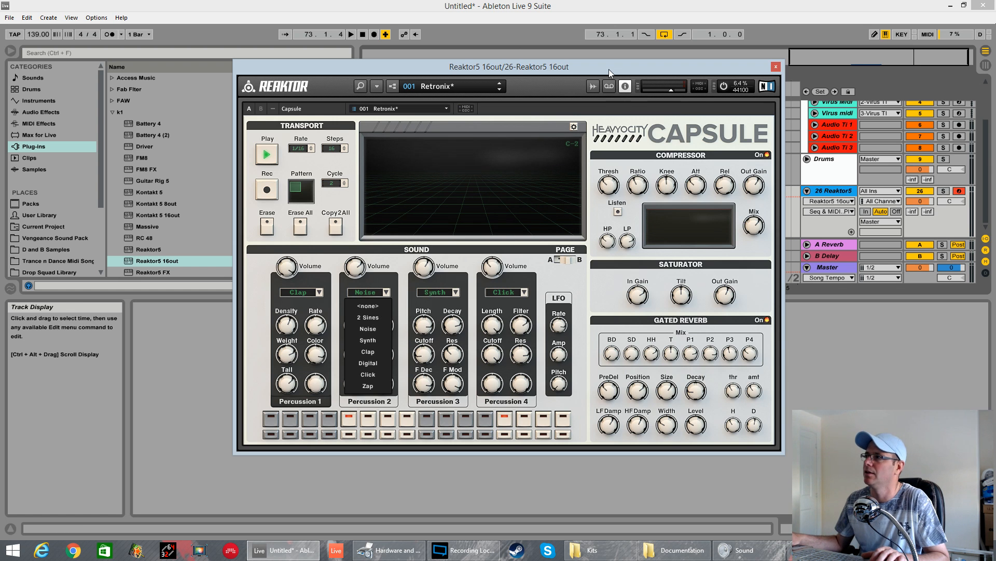
key("space")
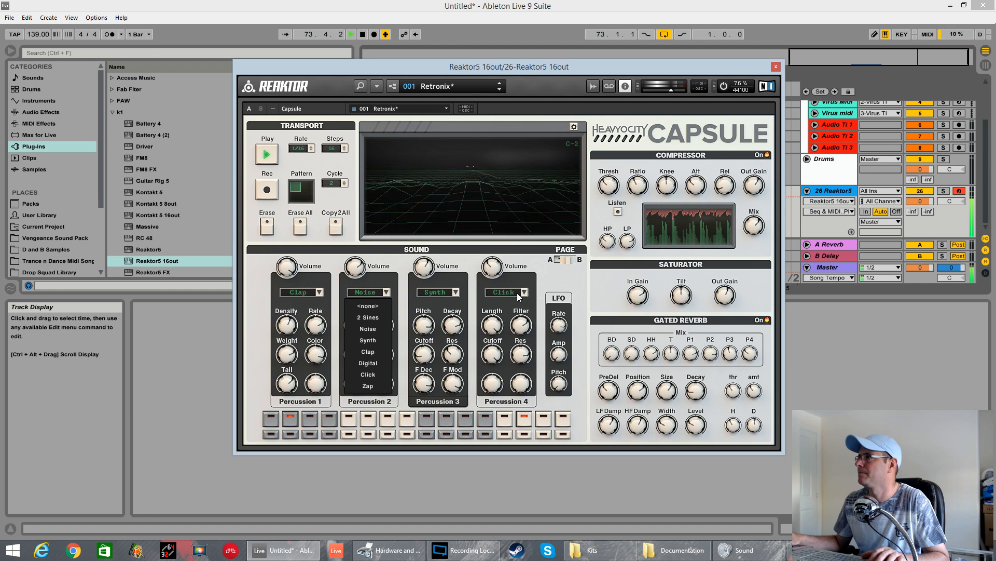
- Select Percussion 4 for pattern editing and program its Click on steps 3 and 15 with playback running
left_click(512, 403)
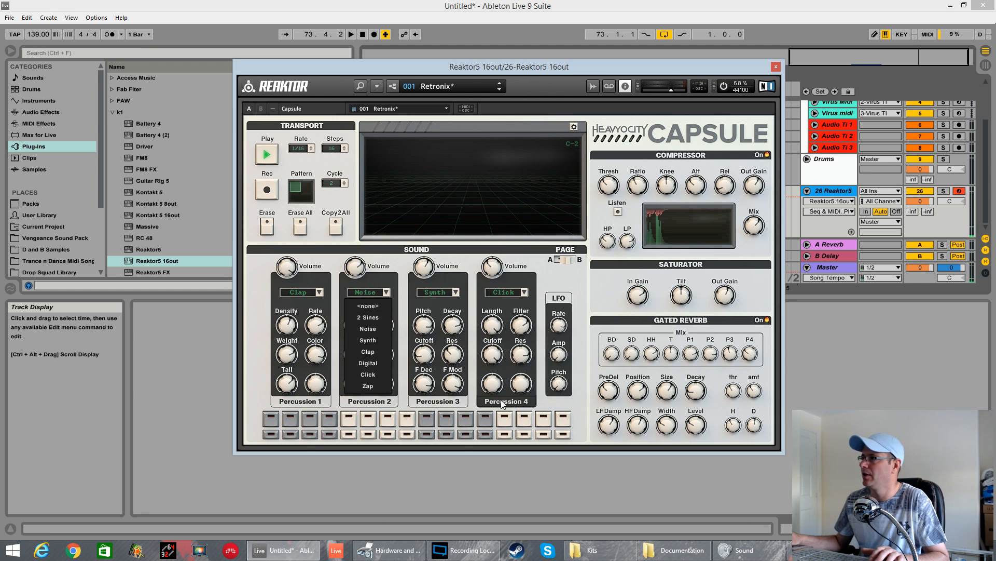
left_click(457, 403)
left_click(385, 405)
left_click(306, 403)
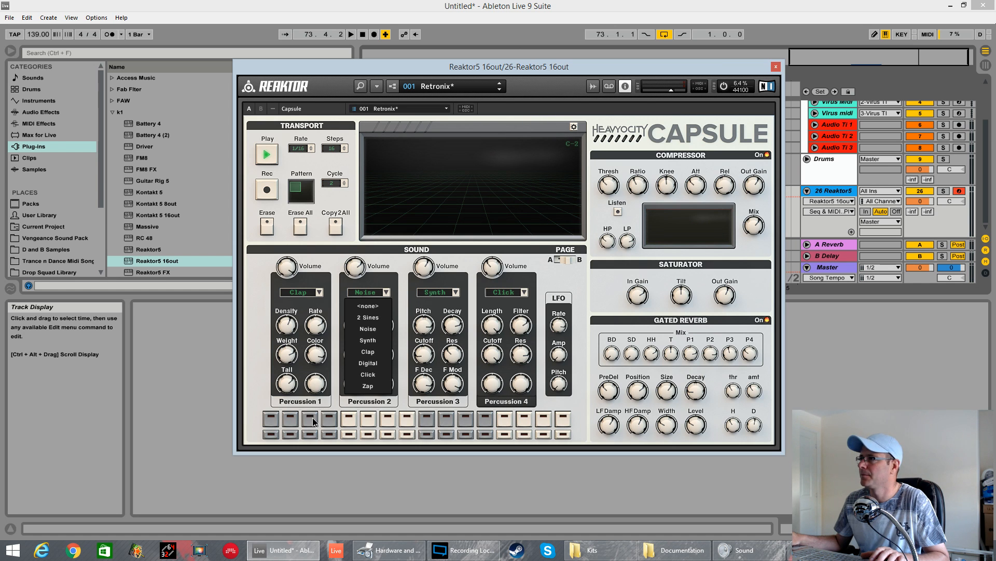
key("space")
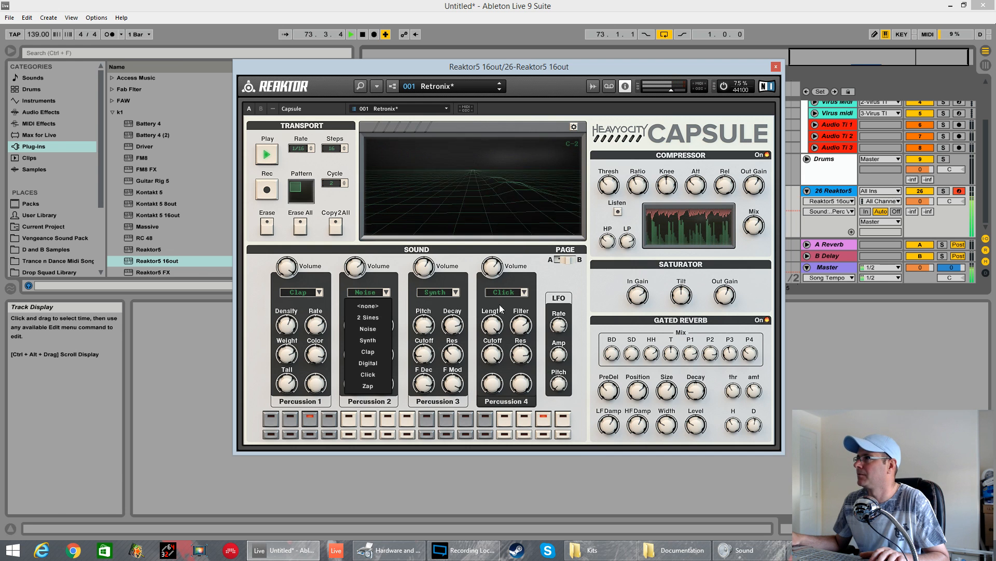
- Adjust the Cutoff in Percussion 4, reselect its Click module, and accent step 15
left_click_drag(492, 352, 492, 358)
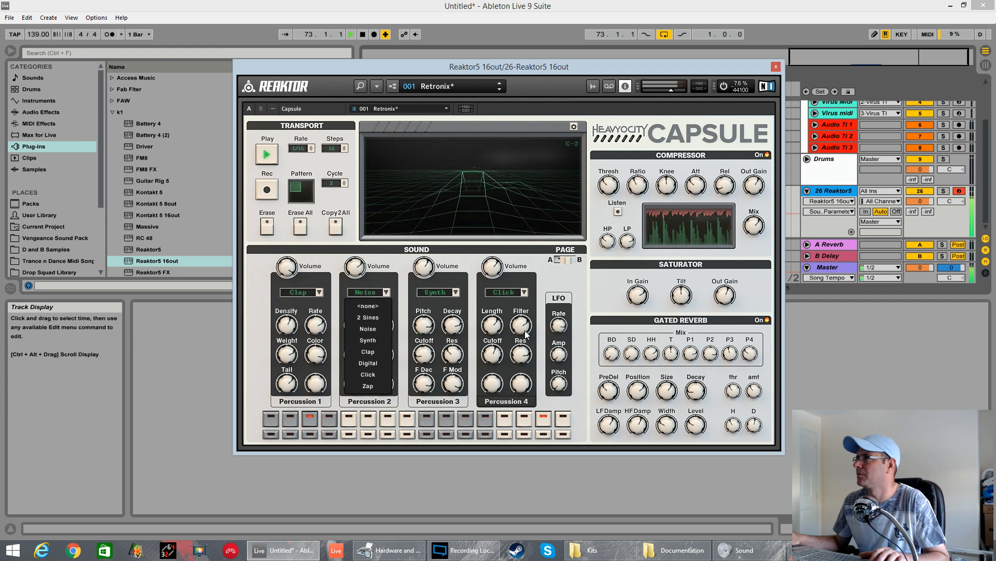
left_click(524, 292)
left_click(516, 379)
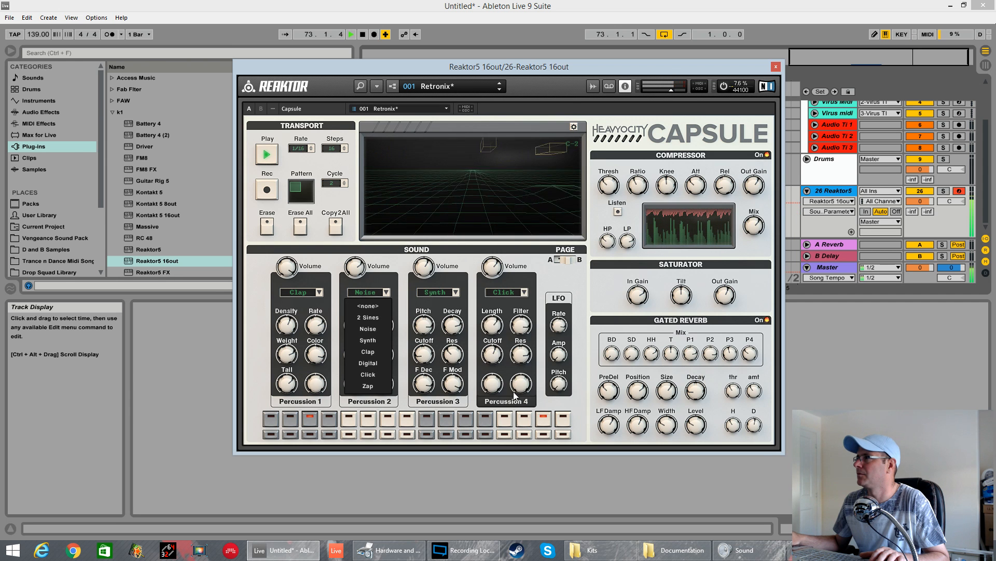
left_click(524, 292)
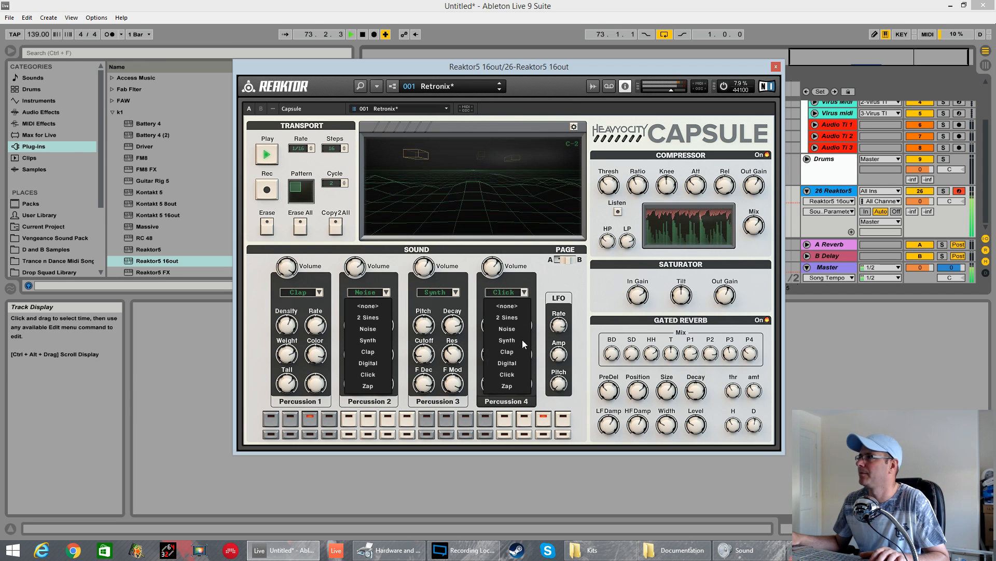
left_click(520, 376)
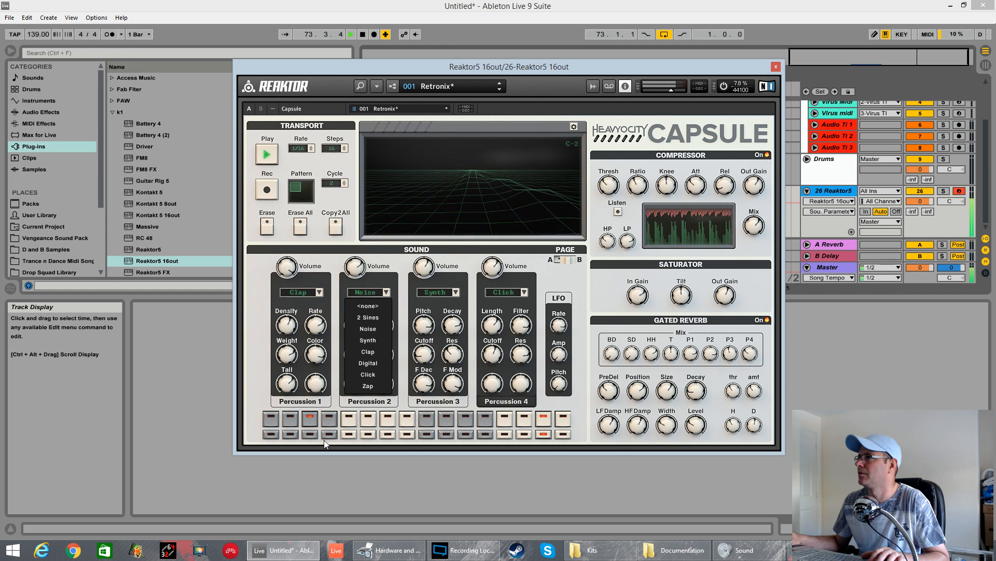
- Accent step 3 of the Percussion 4 pattern, switch its module to Zap, and stop playback
left_click(309, 434)
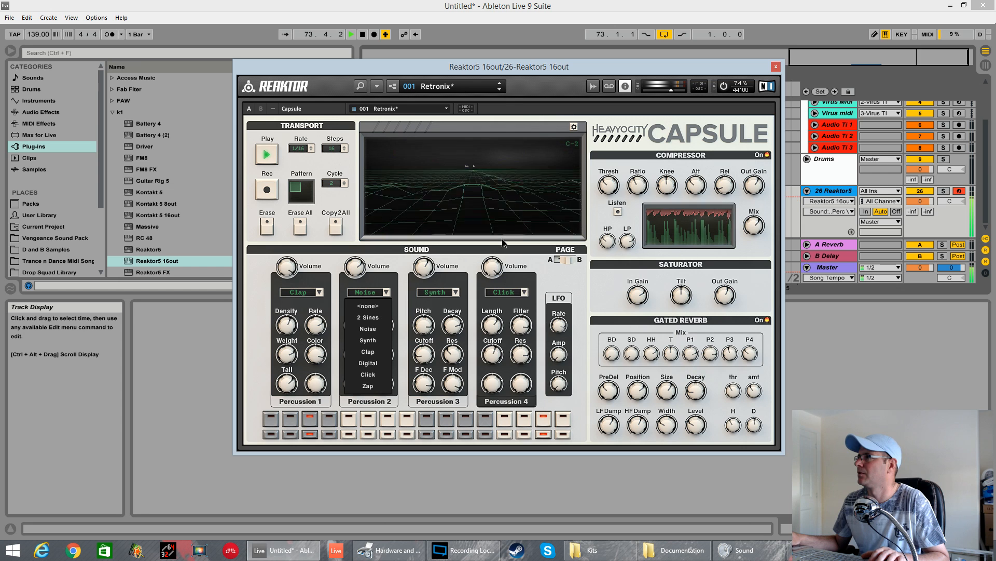
left_click(523, 292)
left_click(511, 386)
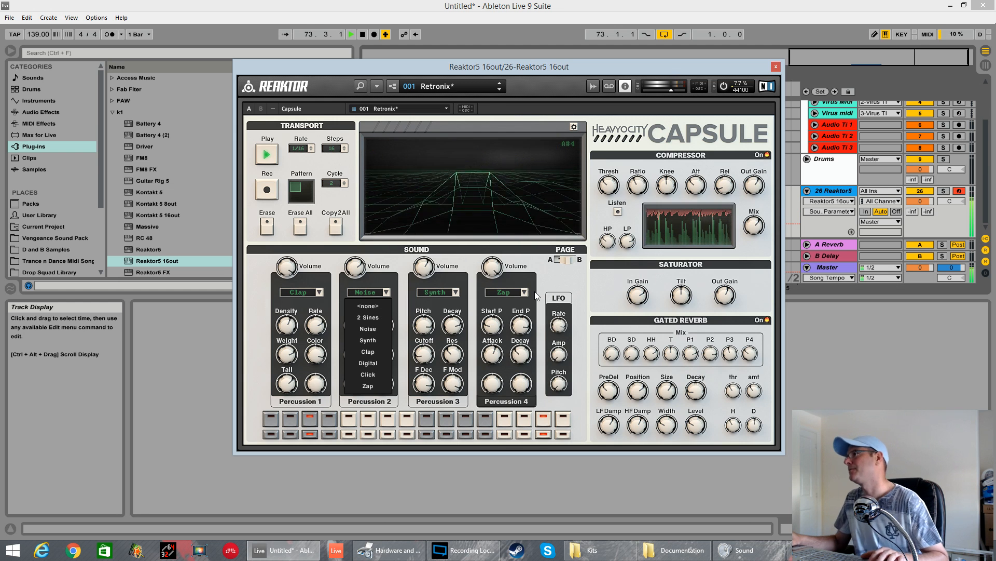
key("space")
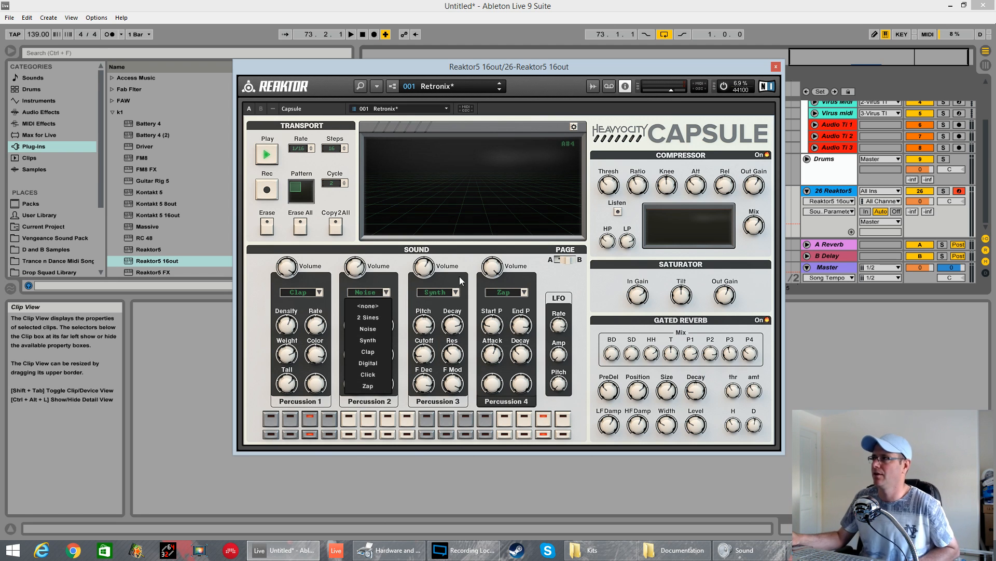
- Check the drum page, return to the percussion page, and adjust the LFO's Amp and Rate, auditioning with playback
left_click(559, 262)
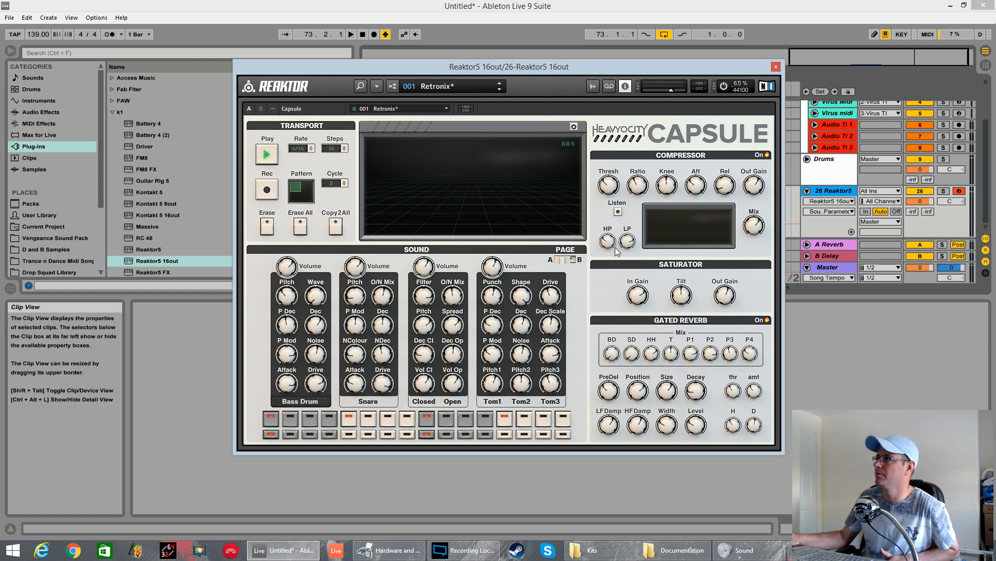
left_click(574, 261)
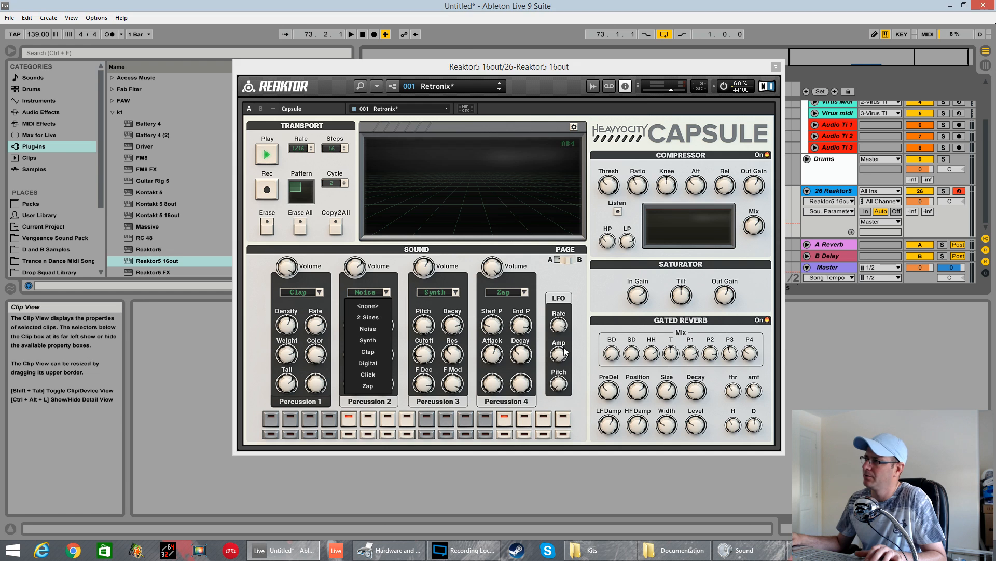
left_click_drag(564, 349, 572, 285)
key("space")
left_click_drag(561, 321, 562, 332)
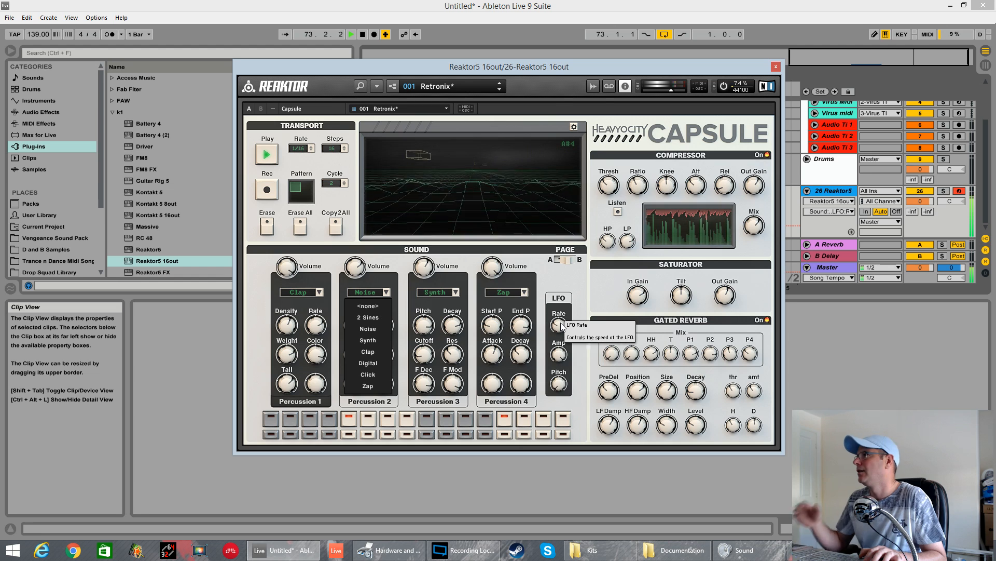
key("space")
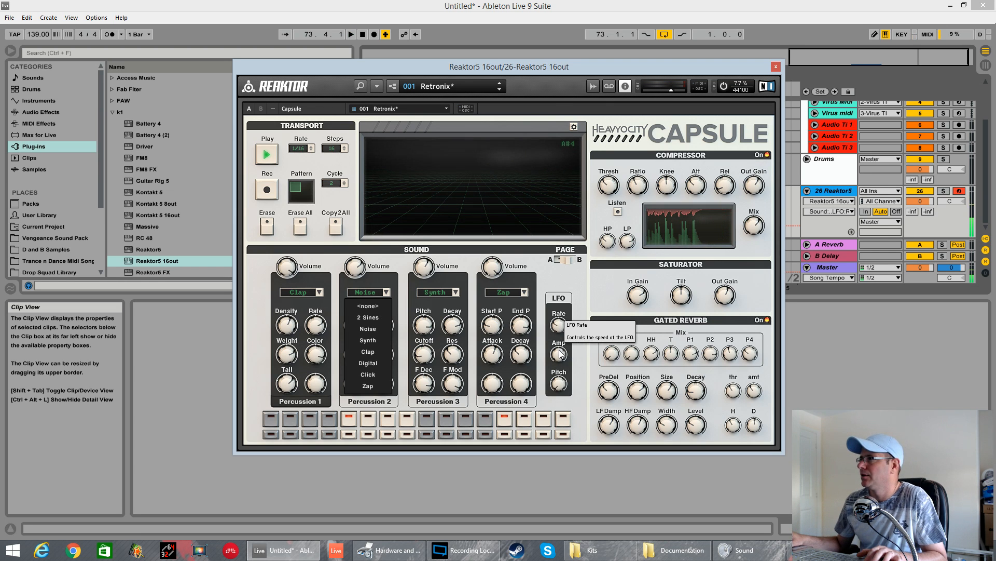
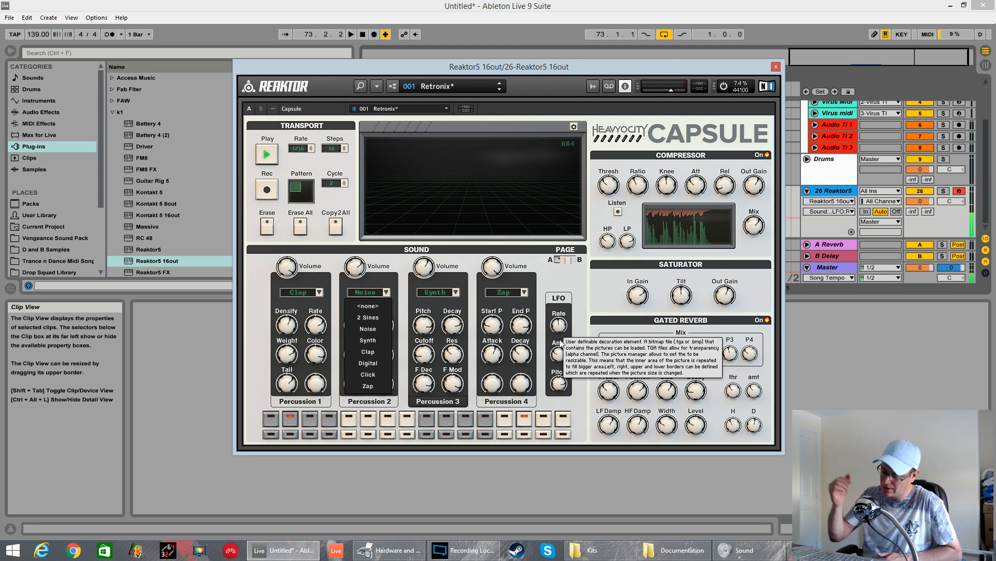
- Change the Percussion 4 module to Synth and adjust the LFO Rate with playback running
left_click(524, 291)
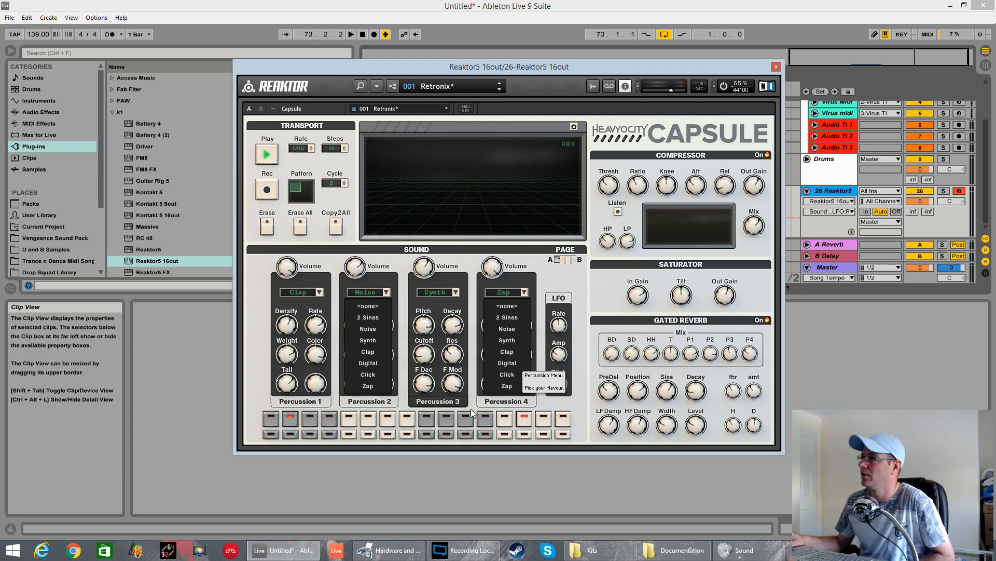
left_click(513, 337)
key("space")
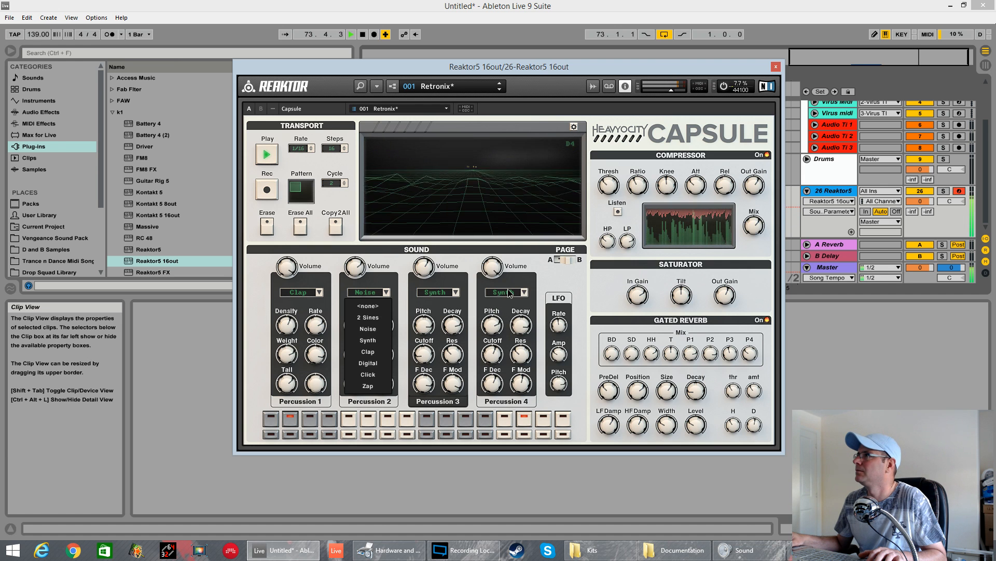
left_click(559, 326)
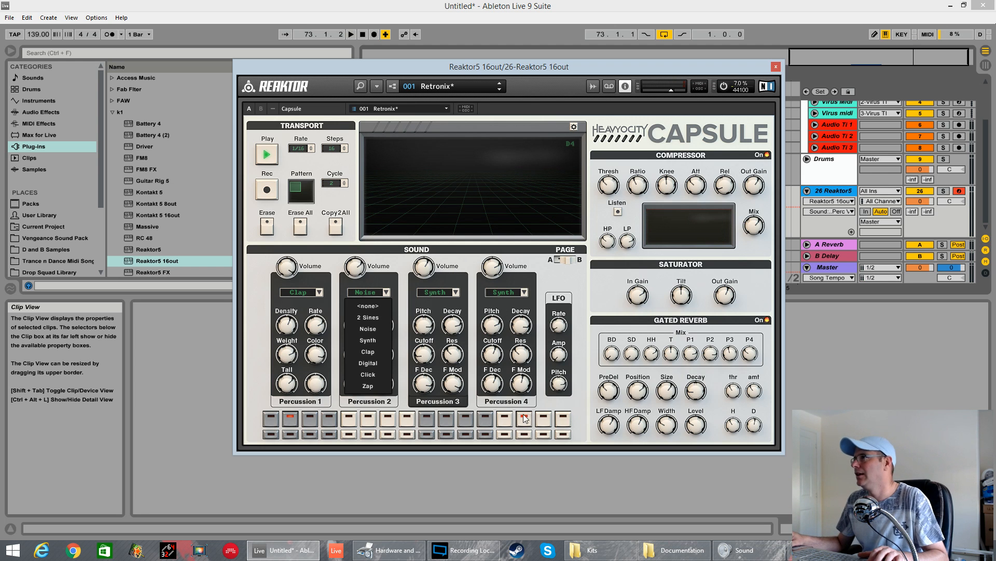
- Look over the drum and percussion pages and switch off the compressor during playback to compare the sound
left_click(558, 260)
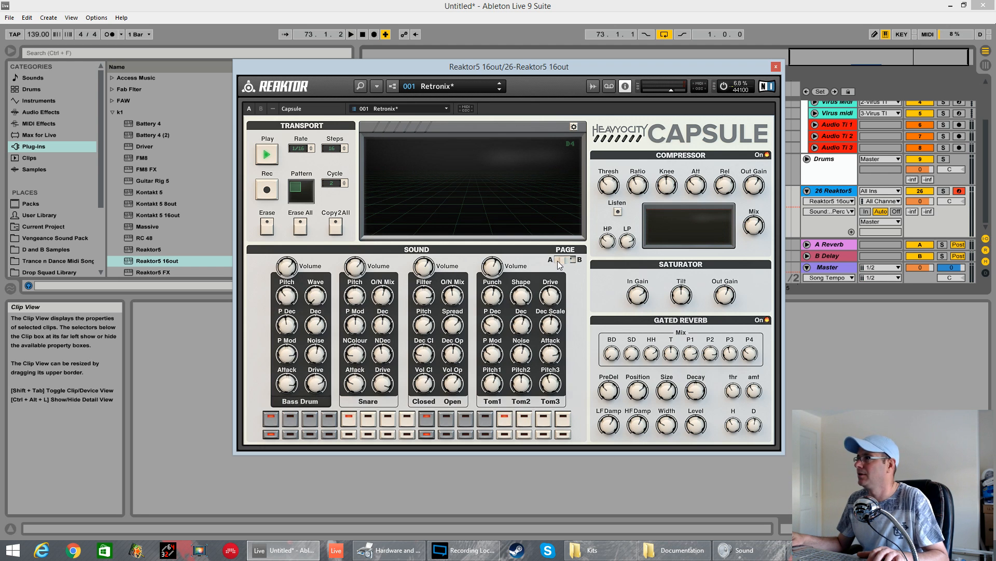
left_click(574, 260)
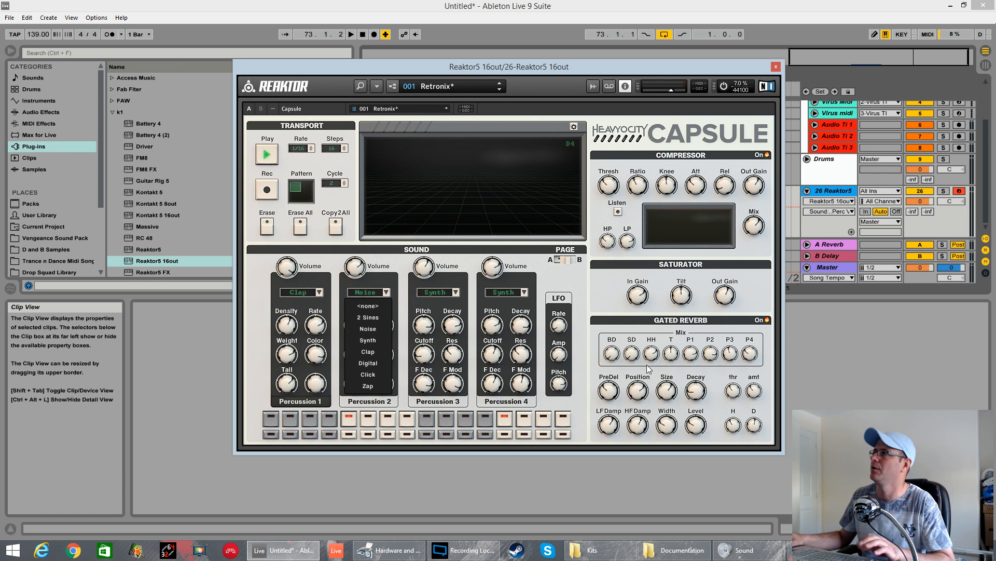
key("space")
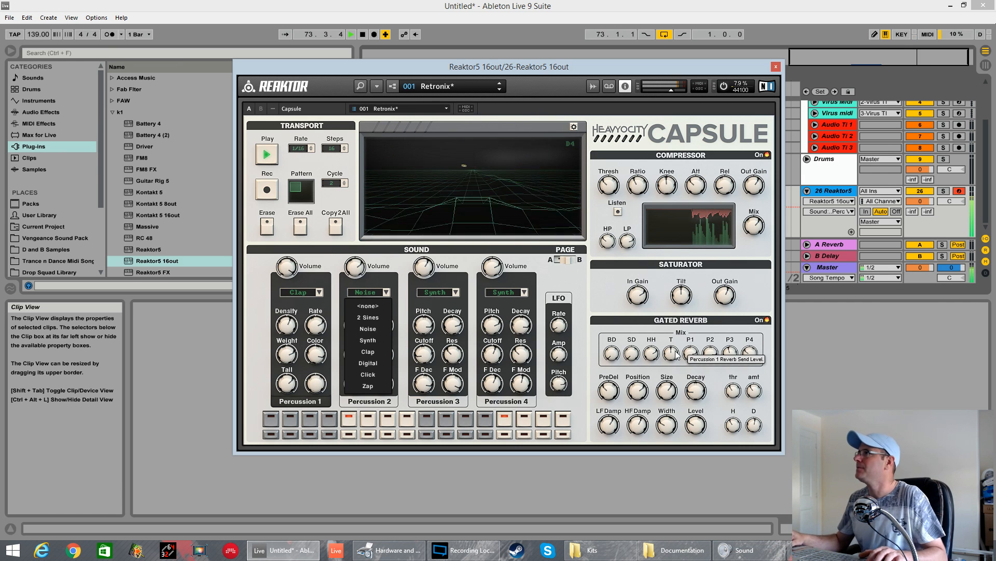
left_click(768, 155)
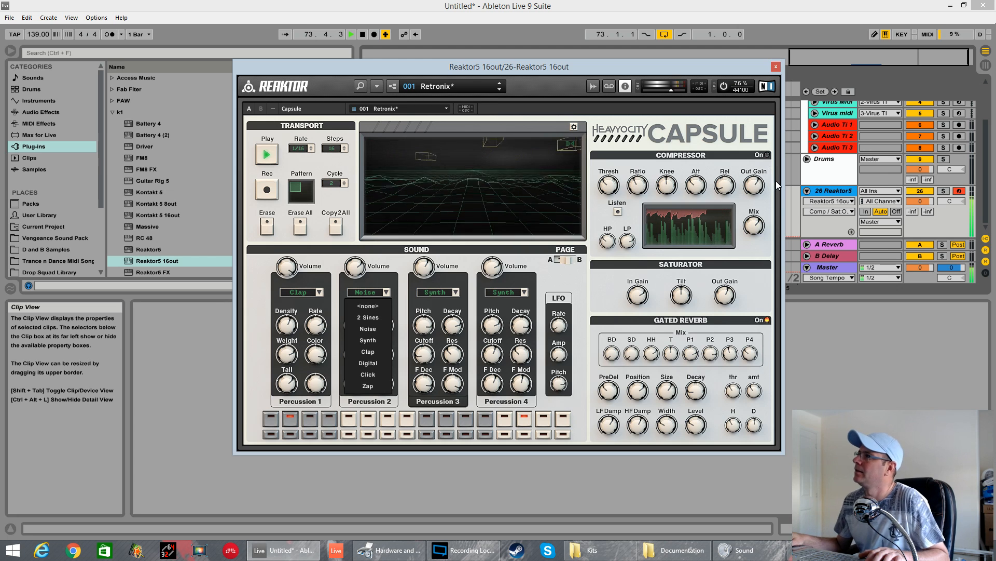
key("space")
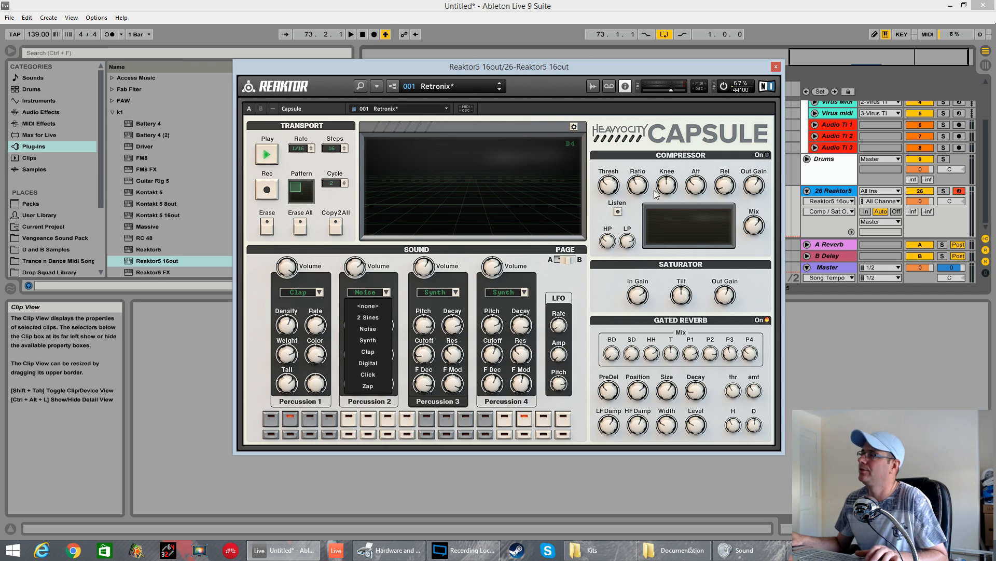
- With the compressor on, adjust its Ratio and Attack and audition its Listen option during playback
left_click_drag(638, 184, 643, 195)
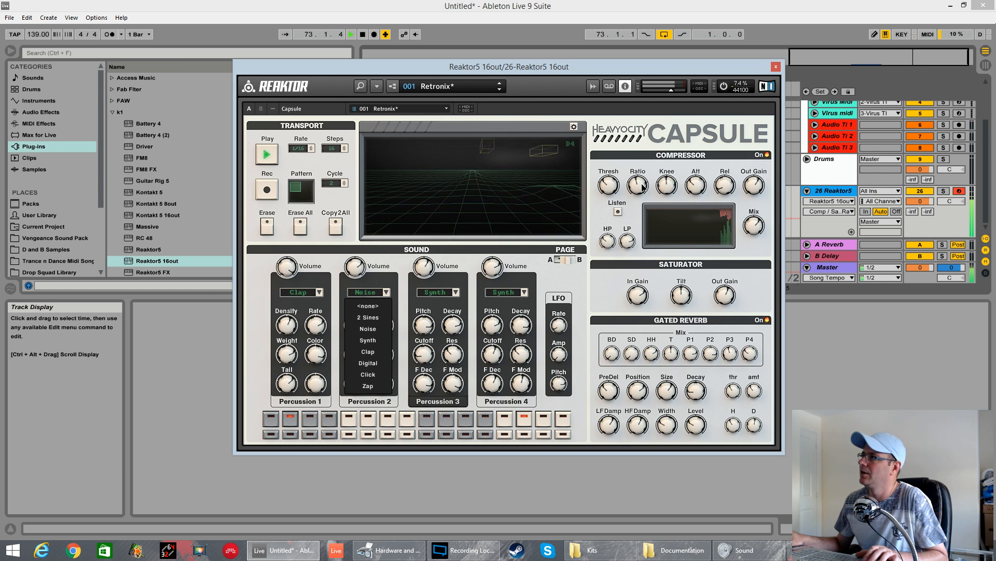
left_click_drag(696, 184, 729, 150)
left_click_drag(695, 187, 703, 151)
key("space")
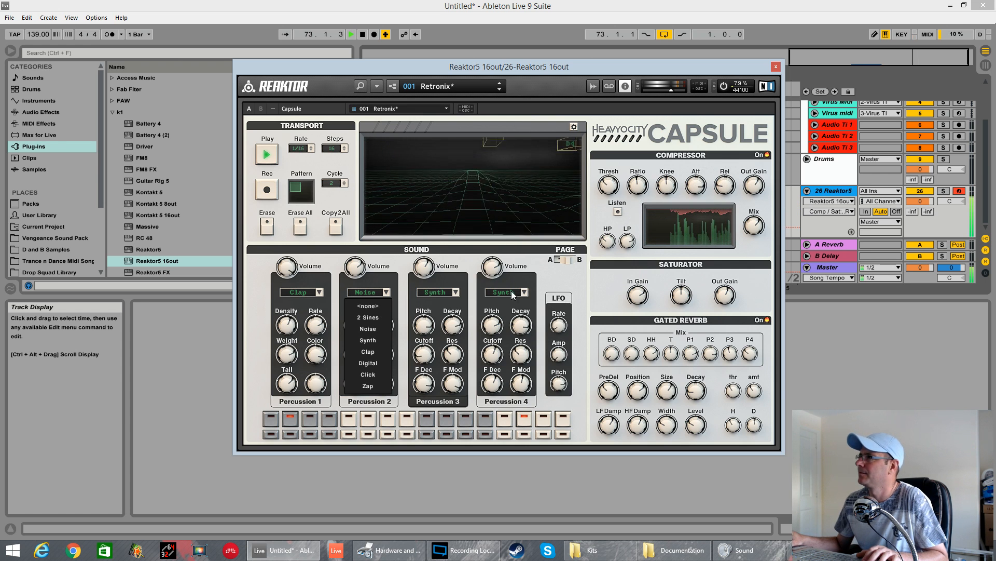
left_click(557, 315)
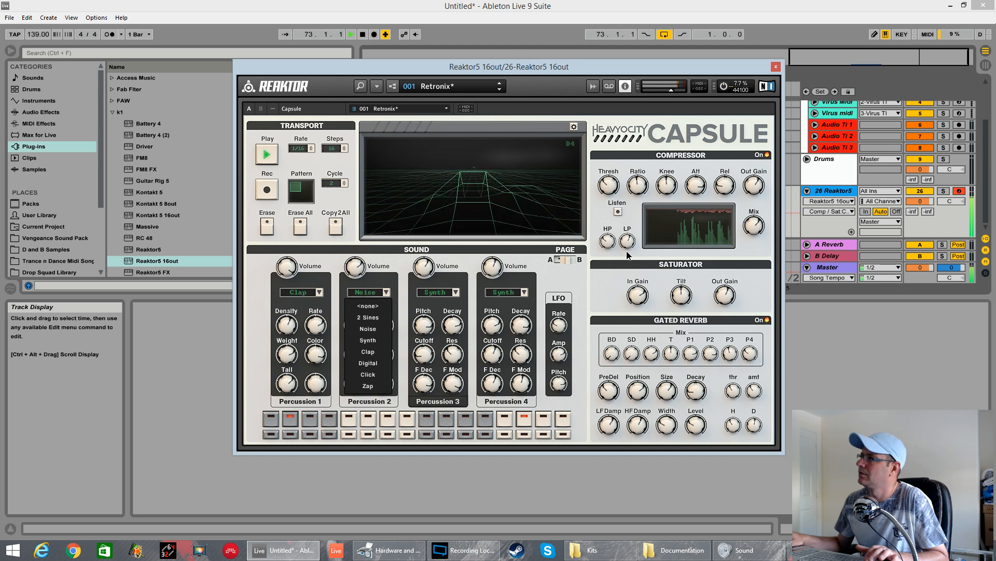
left_click(618, 208)
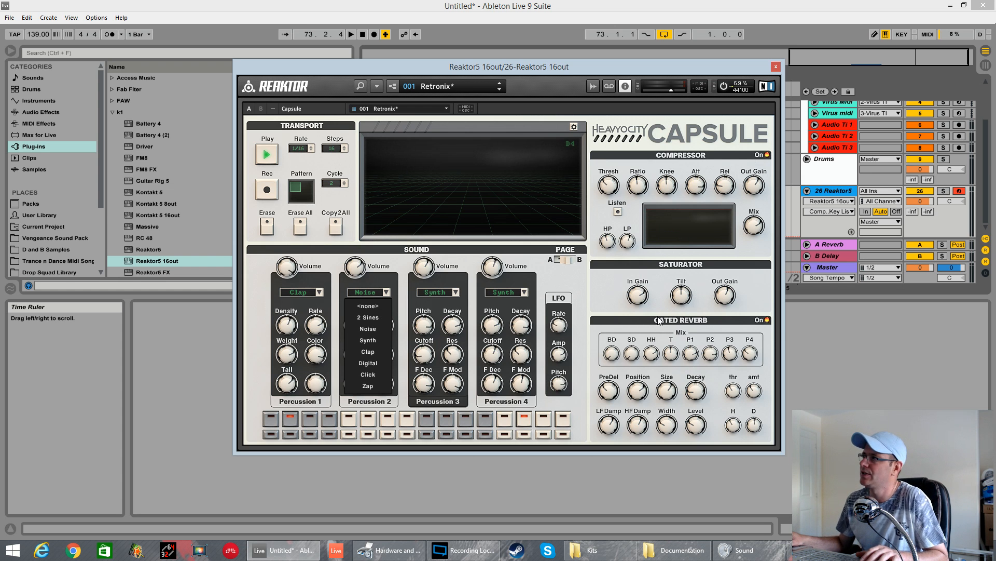
- Adjust the saturator's In Gain and audition the beat
left_click(642, 299)
key("space")
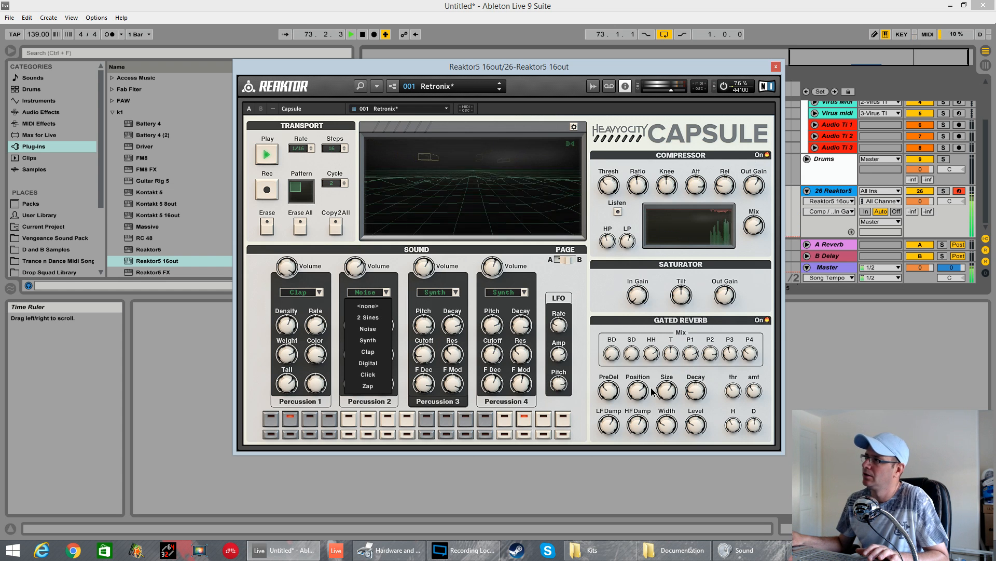
key("space")
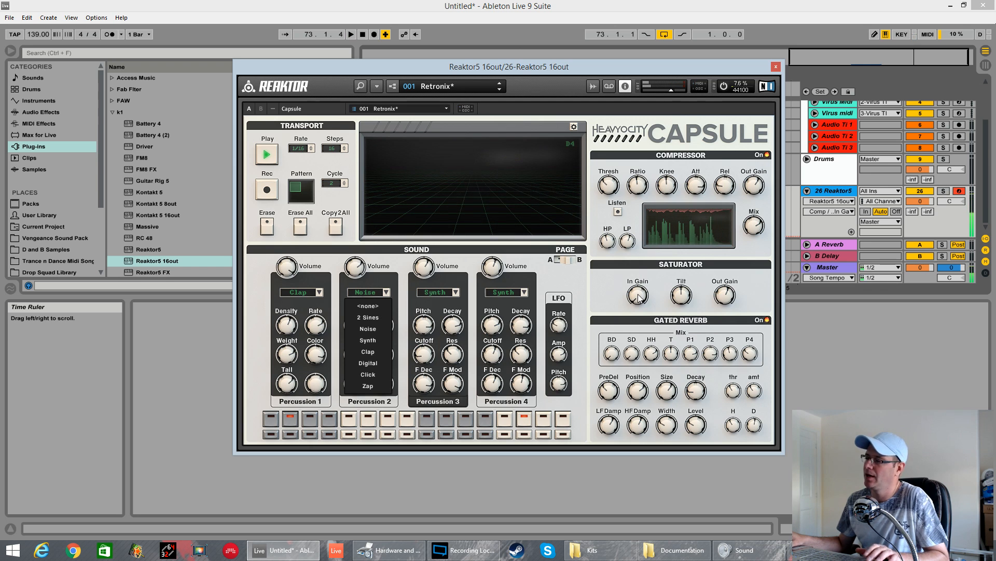
- Review the saturator's Tilt description and adjust Tilt, auditioning the beat in short playback runs
mouse_move(685, 302)
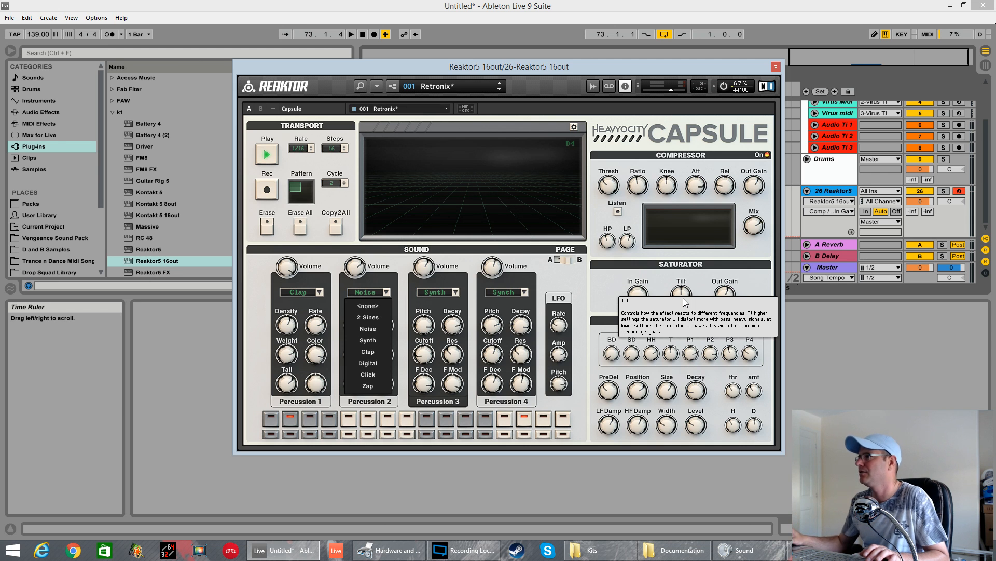
key("space")
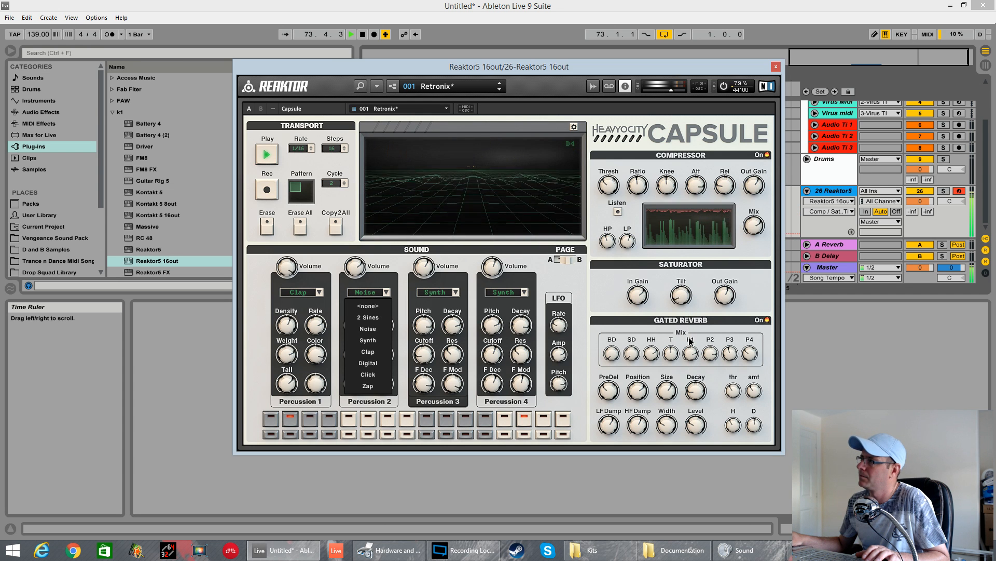
key("space")
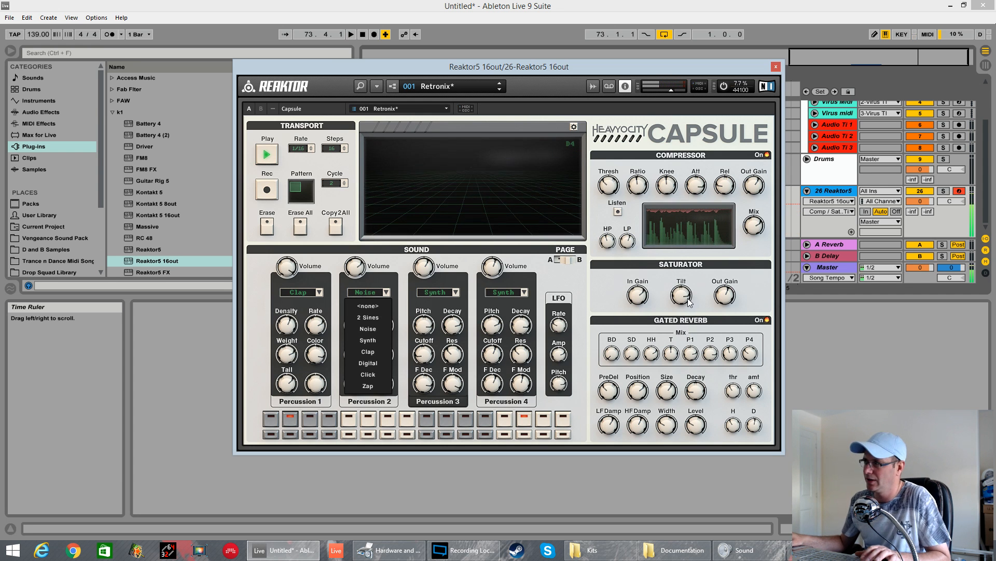
key("space")
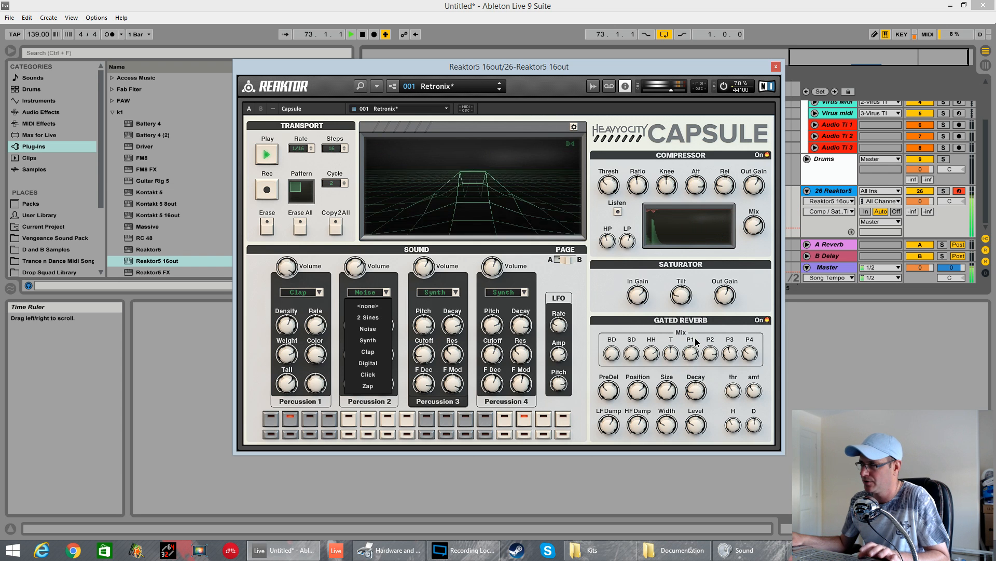
key("space")
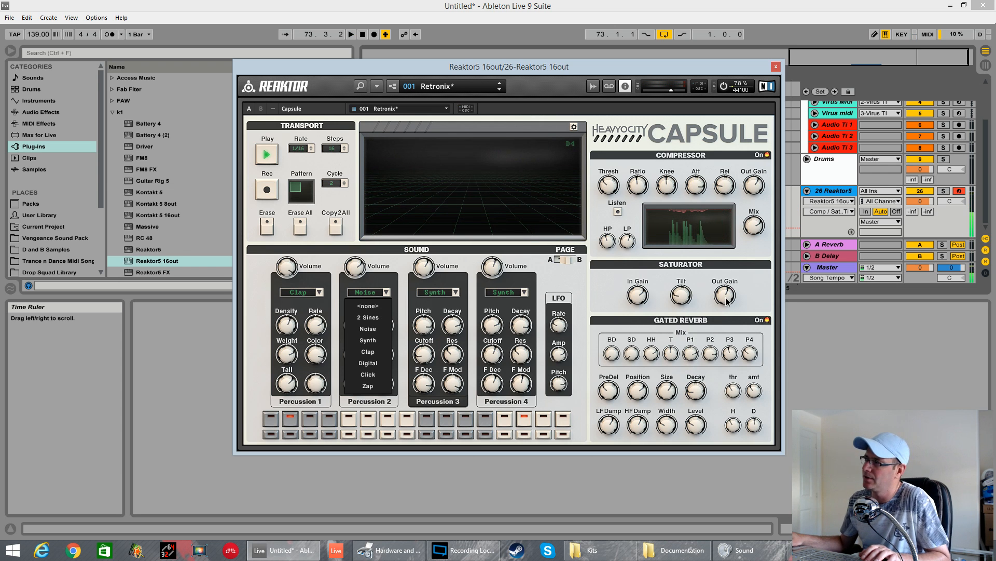
- Adjust the saturator's Out Gain and check the level with playback running
key("space")
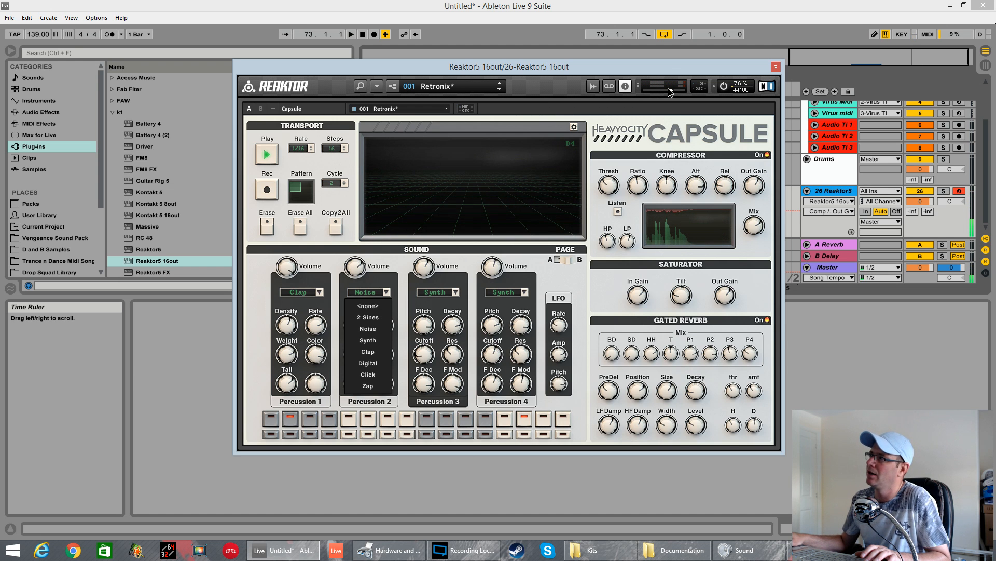
key("space")
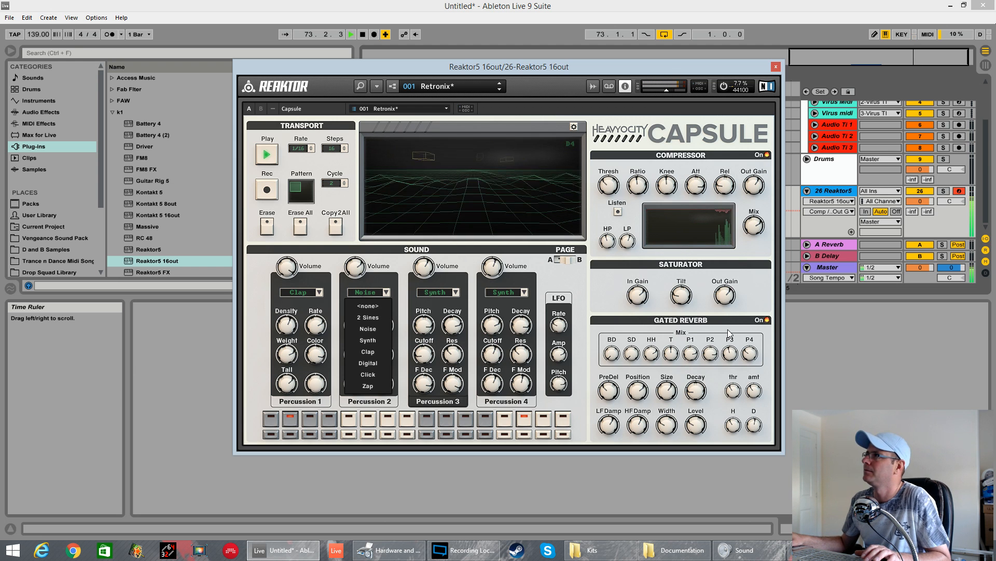
key("space")
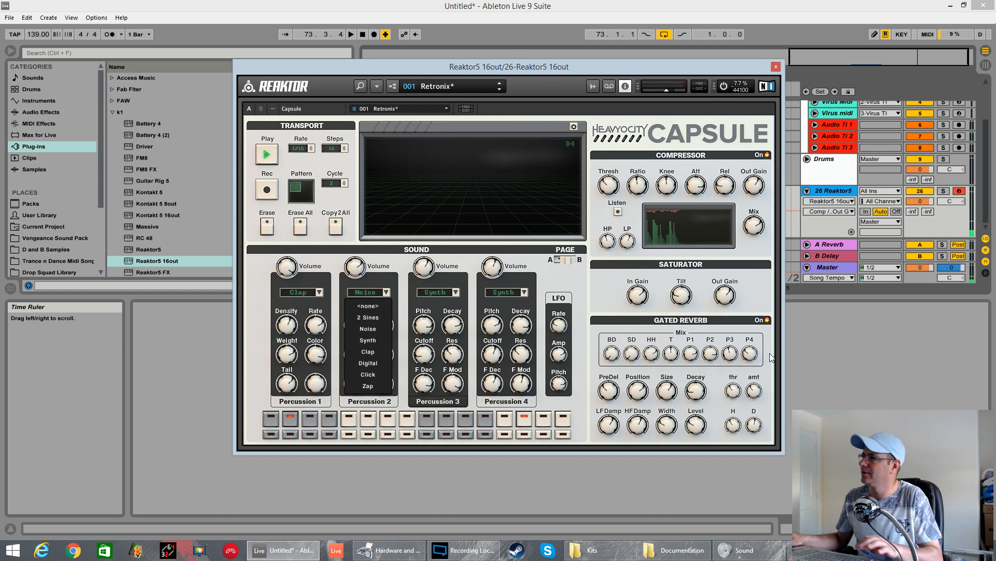
- Turn off the gated reverb
left_click(767, 320)
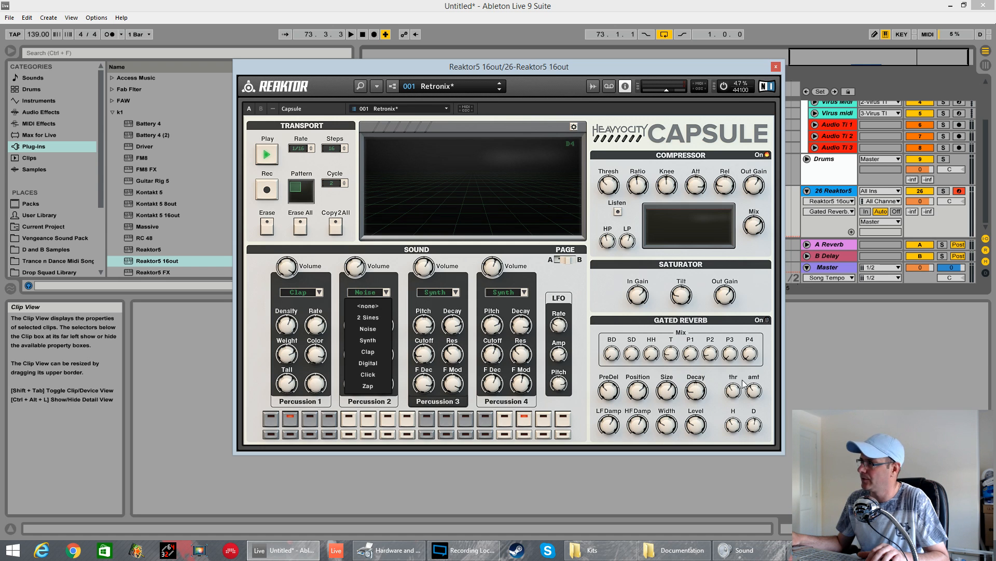
left_click(612, 397)
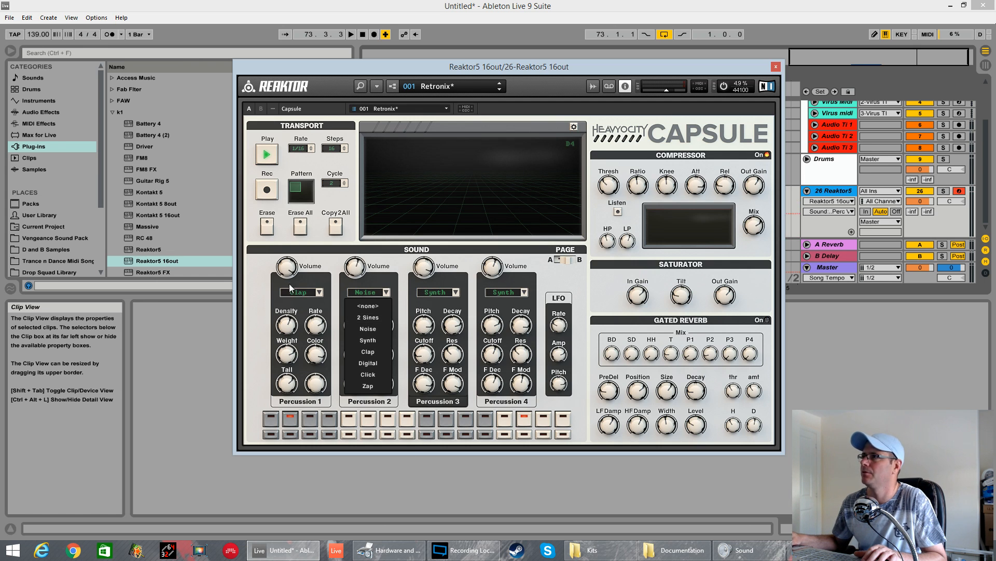
- On the drum page, adjust the Bass Drum volume, audition the beat, and return to the percussion page
left_click(557, 261)
left_click(489, 300)
left_click(291, 270)
key("space")
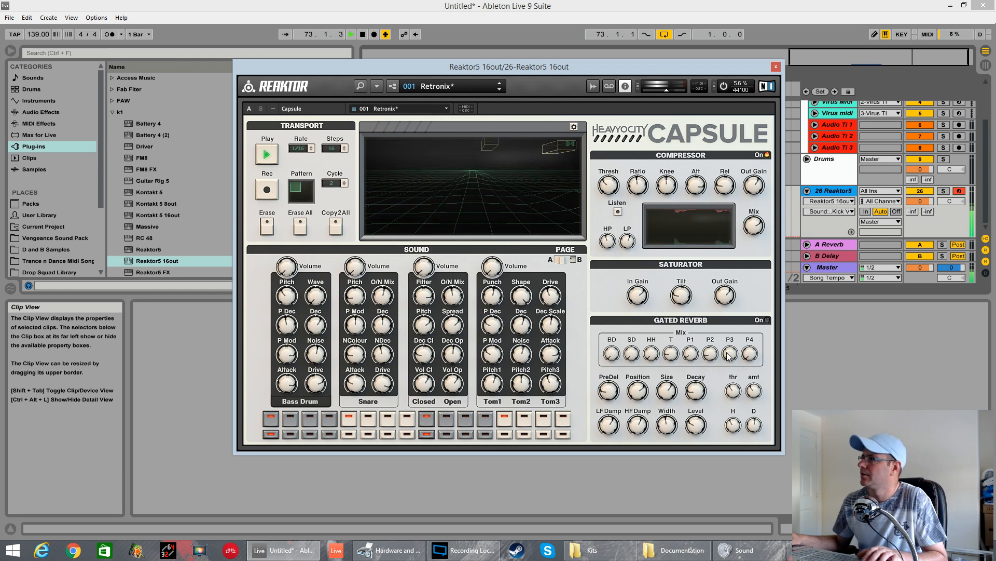
key("space")
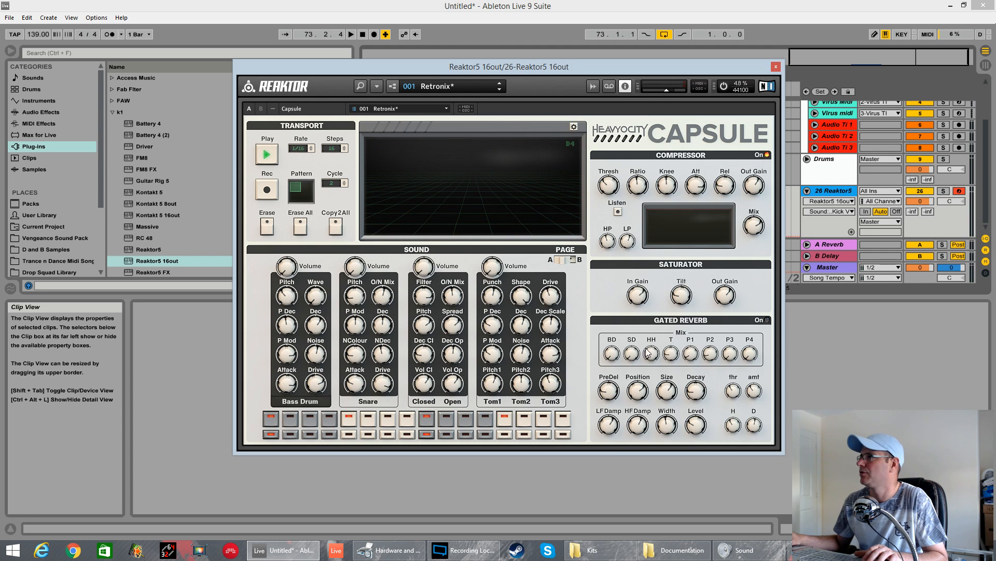
left_click(571, 261)
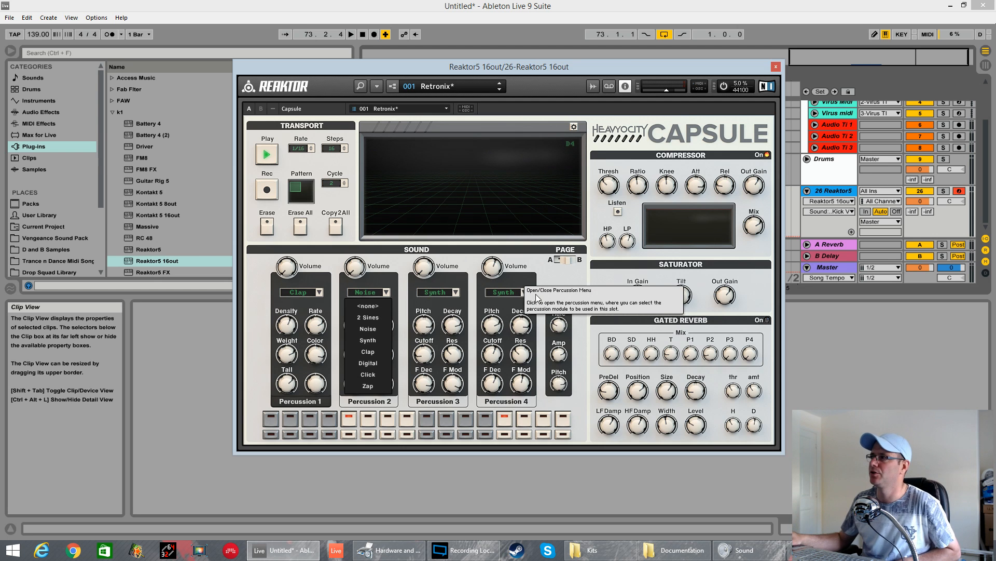
- Turn on the gated reverb and adjust its Size with the beat playing
left_click(765, 321)
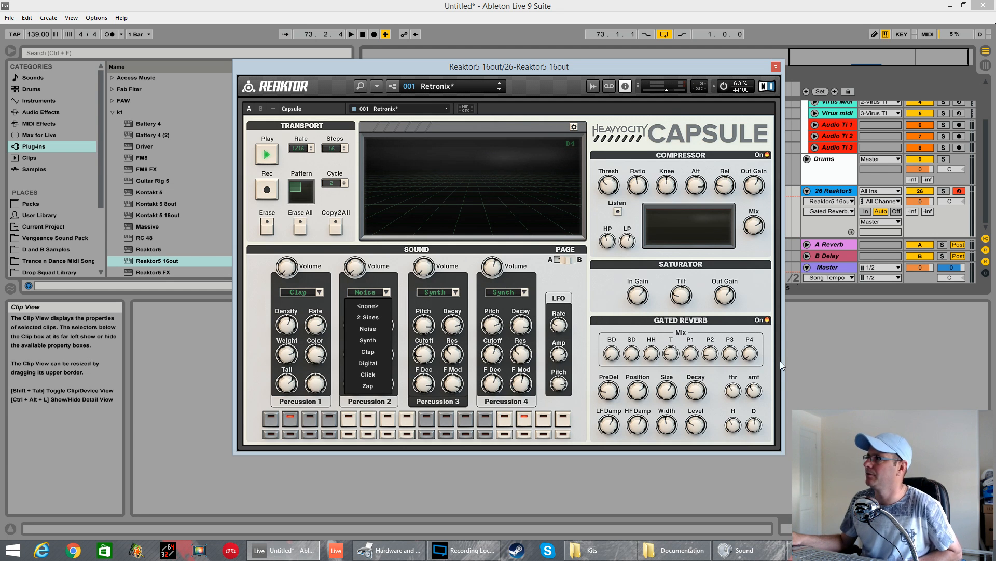
key("space")
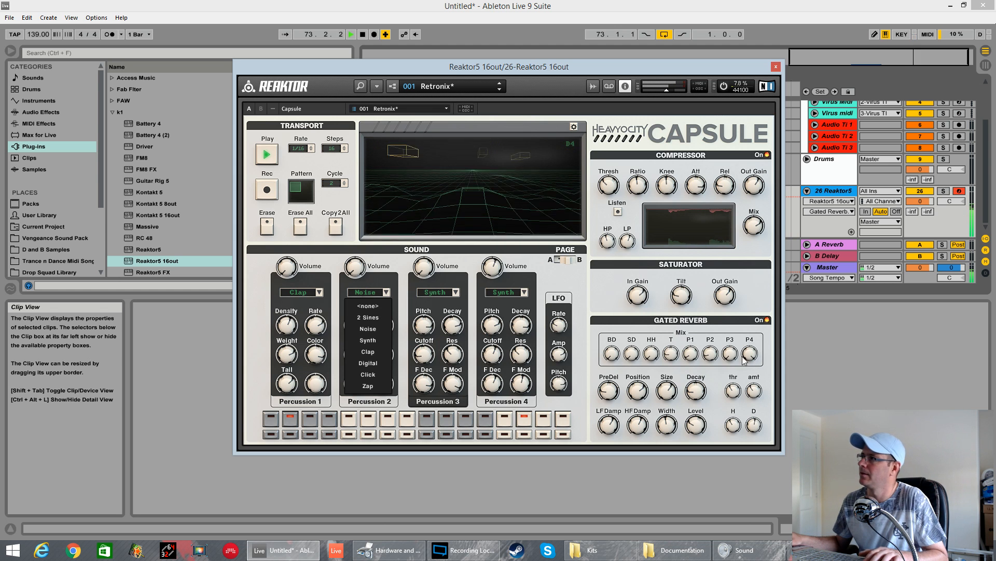
left_click_drag(672, 395, 672, 371)
key("space")
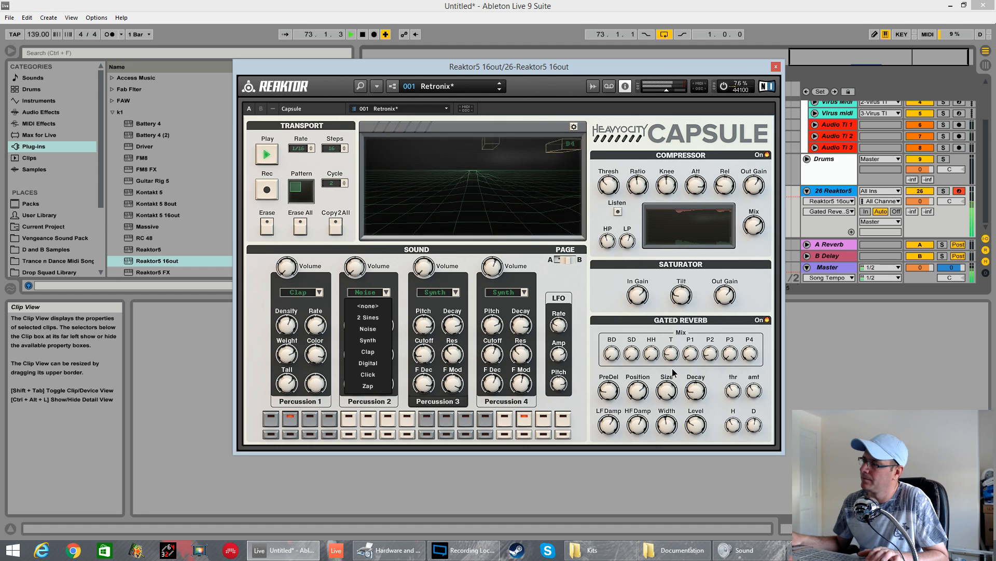
- Adjust the gated reverb's Decay and Position, auditioning the changes in short playback runs
left_click(692, 393)
key("space")
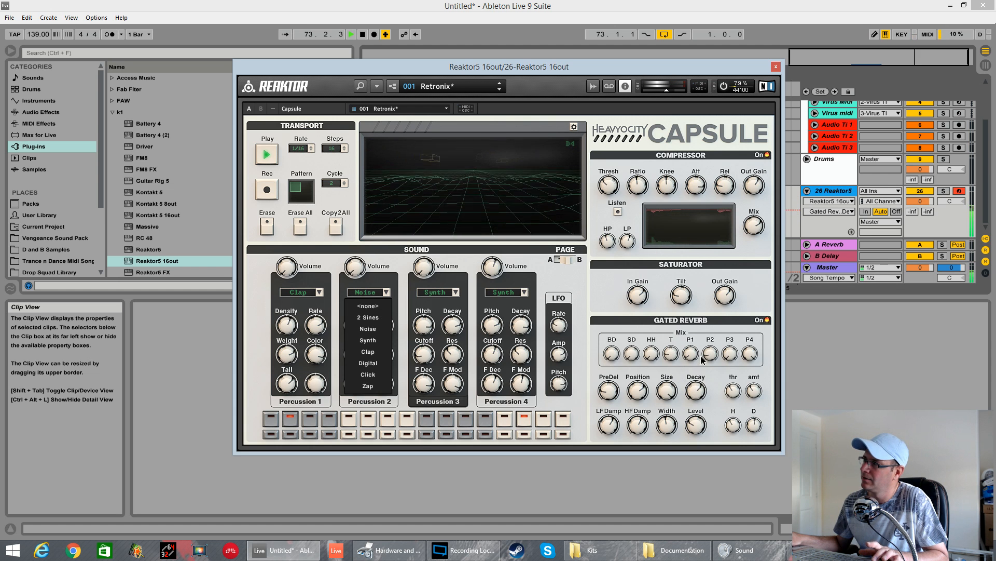
key("space")
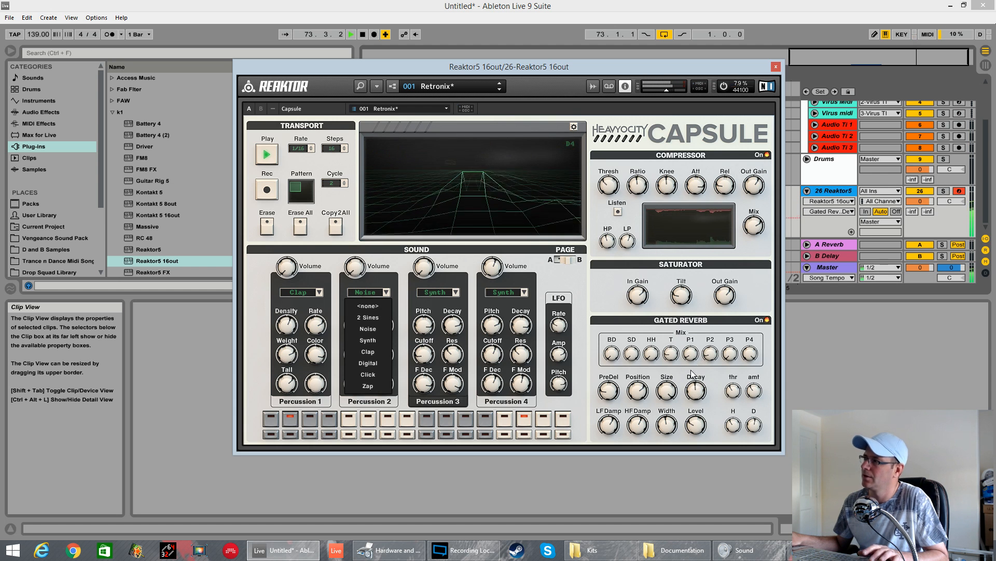
left_click(640, 390)
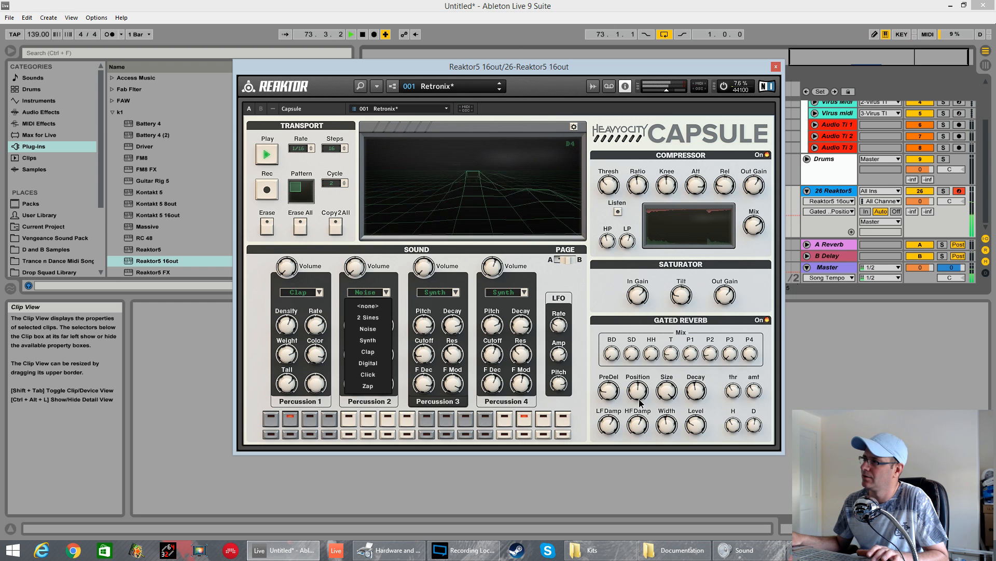
key("space")
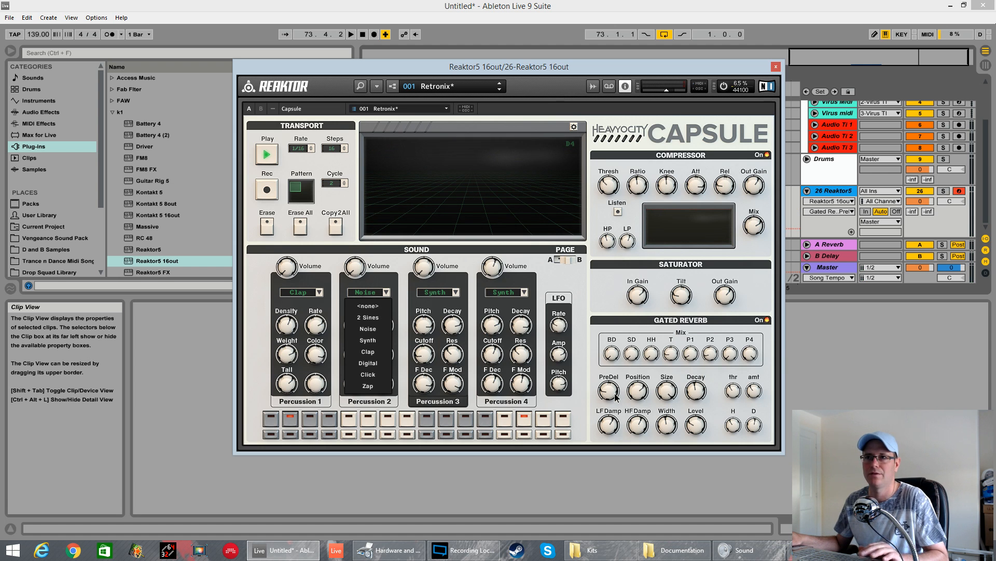
- Adjust the gated reverb's LF Damp, HF Damp and Level while auditioning the beat
key("space")
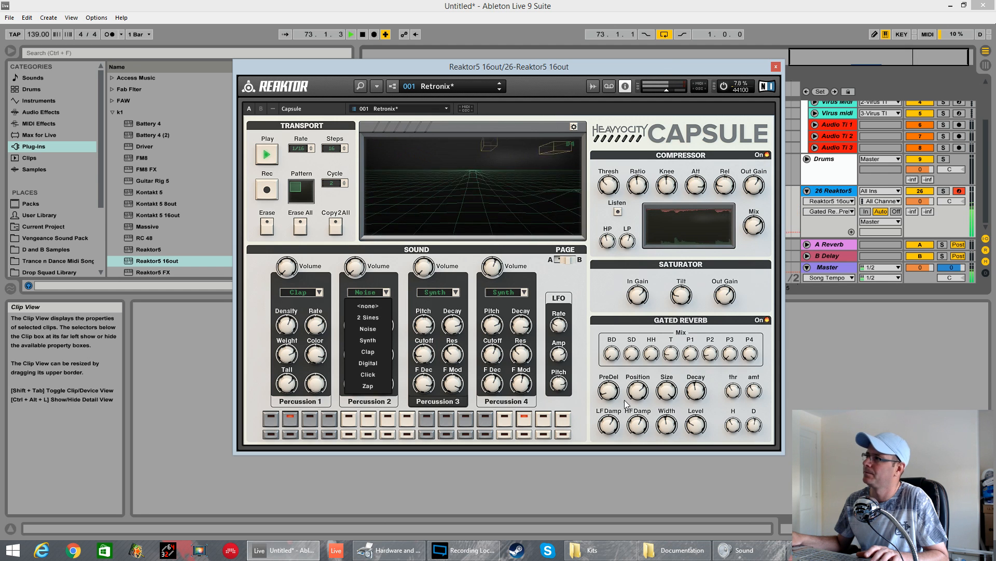
key("space")
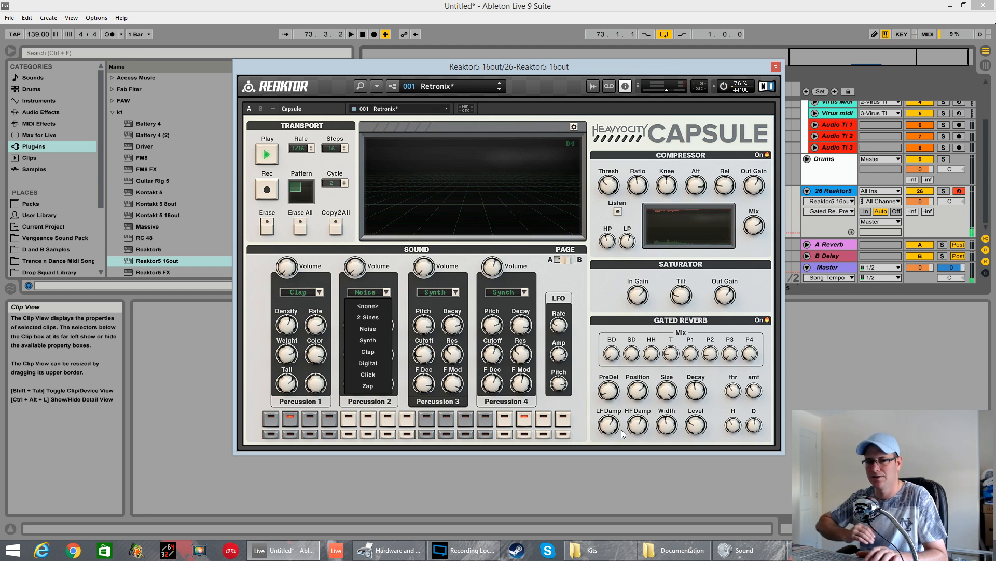
key("space")
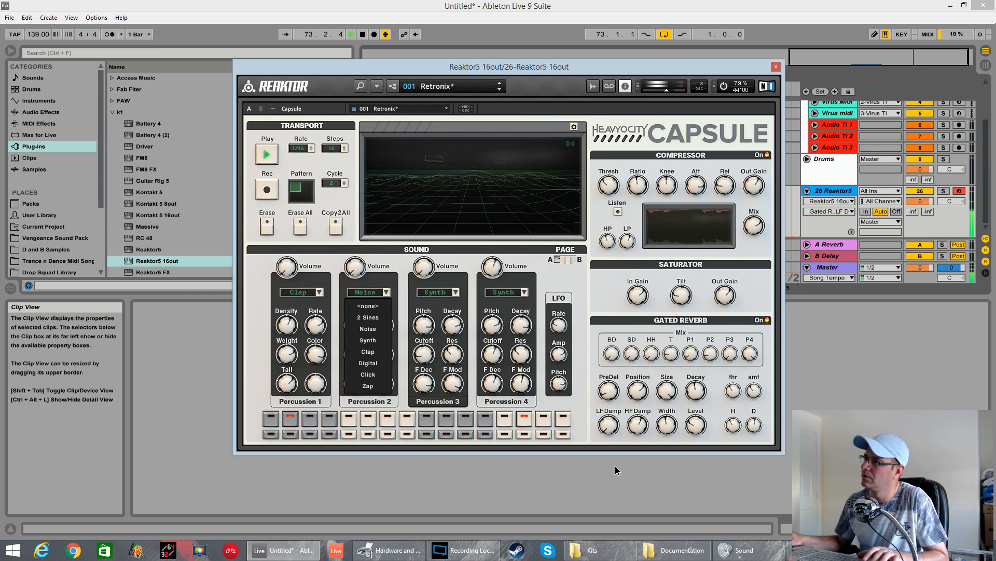
left_click_drag(639, 426, 639, 442)
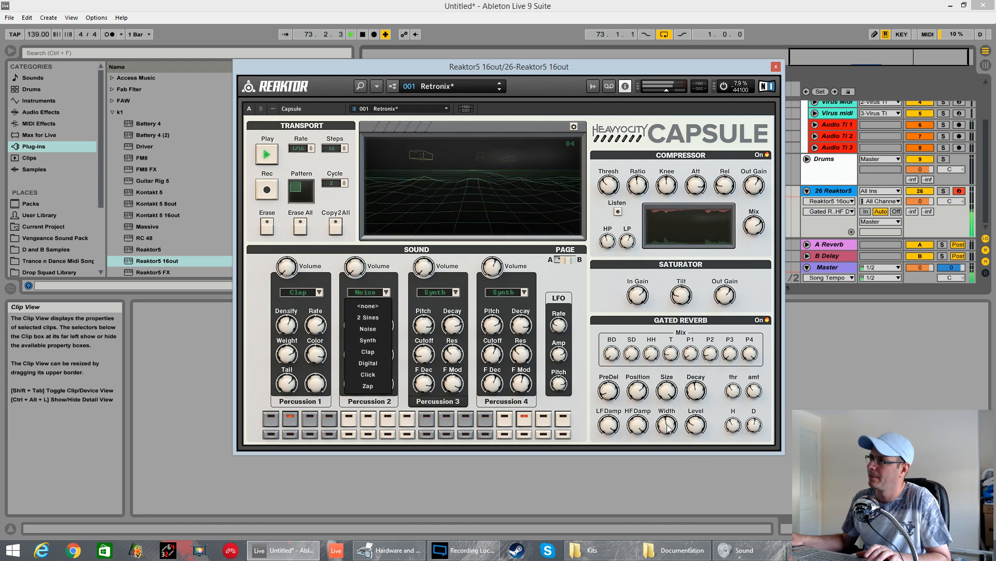
key("space")
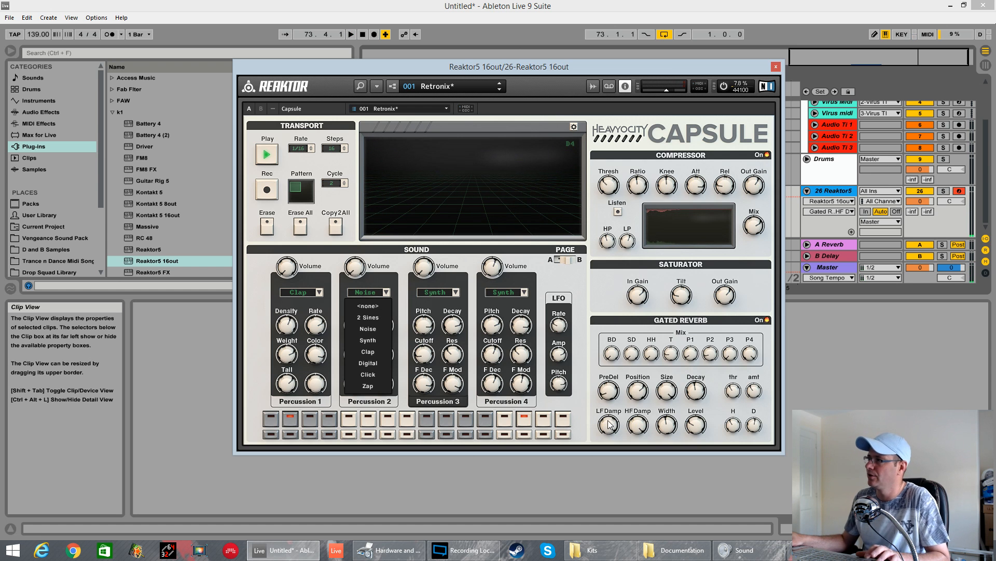
key("space")
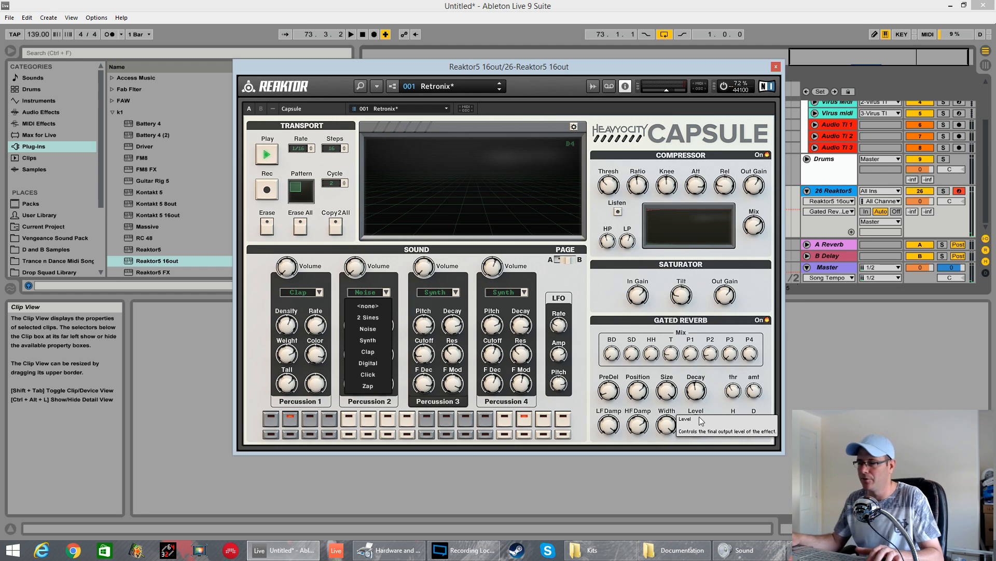
- Adjust the Percussion 3 volume and audition the beat before and after the change
key("space")
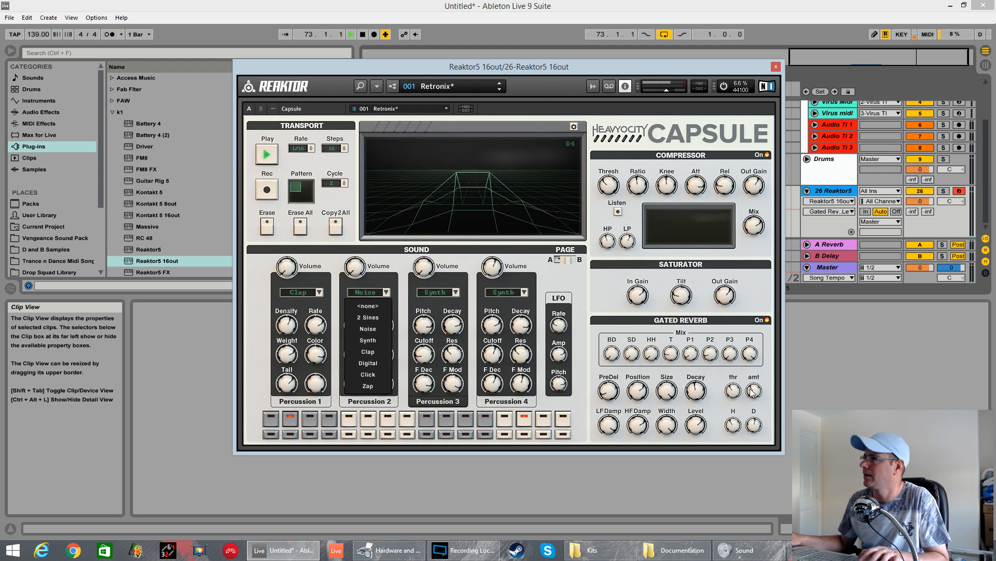
key("space")
left_click(424, 271)
key("space")
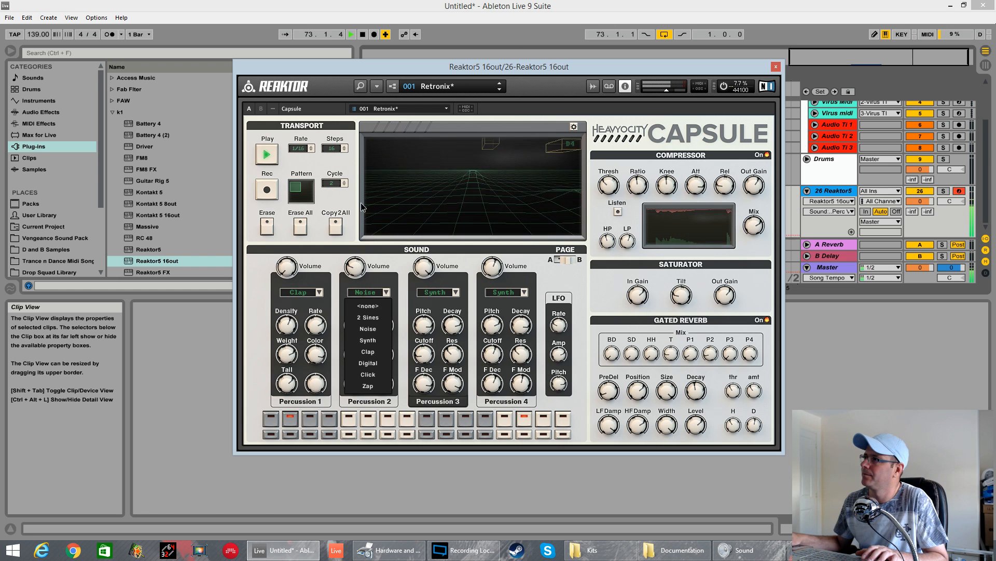
key("space")
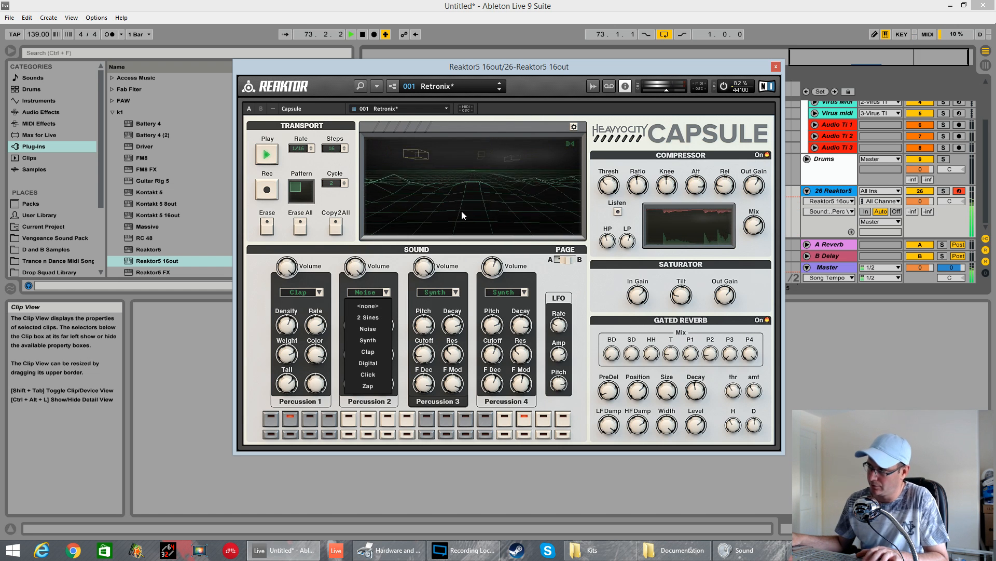
- Adjust the tom volume on the drum page and raise the gated reverb's P4 mix with playback running
left_click(560, 259)
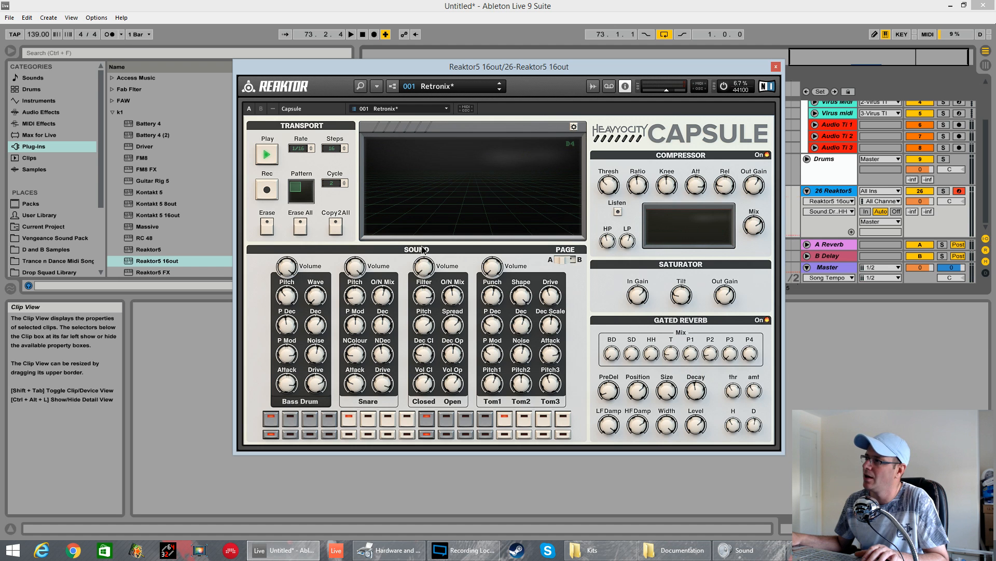
left_click(491, 286)
key("space")
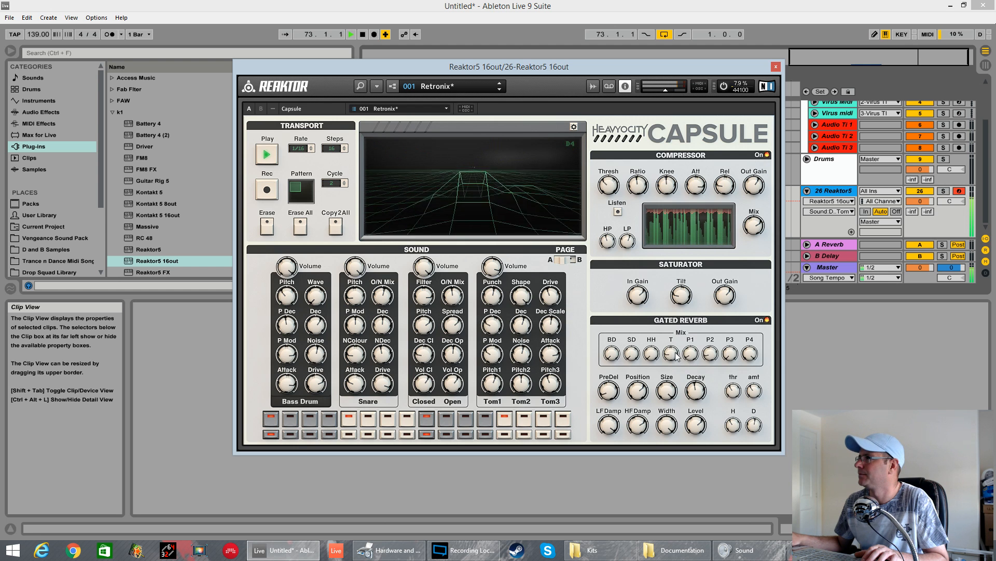
left_click_drag(750, 354, 751, 329)
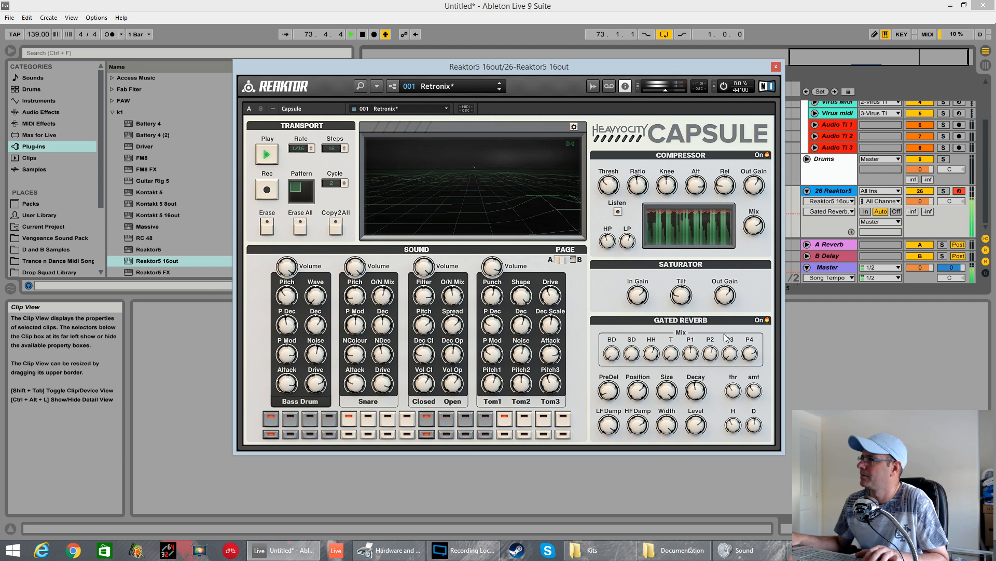
- Return to the percussion page, add Percussion 2 hits on steps 5, 9 and 13, and audition the pattern
left_click(571, 259)
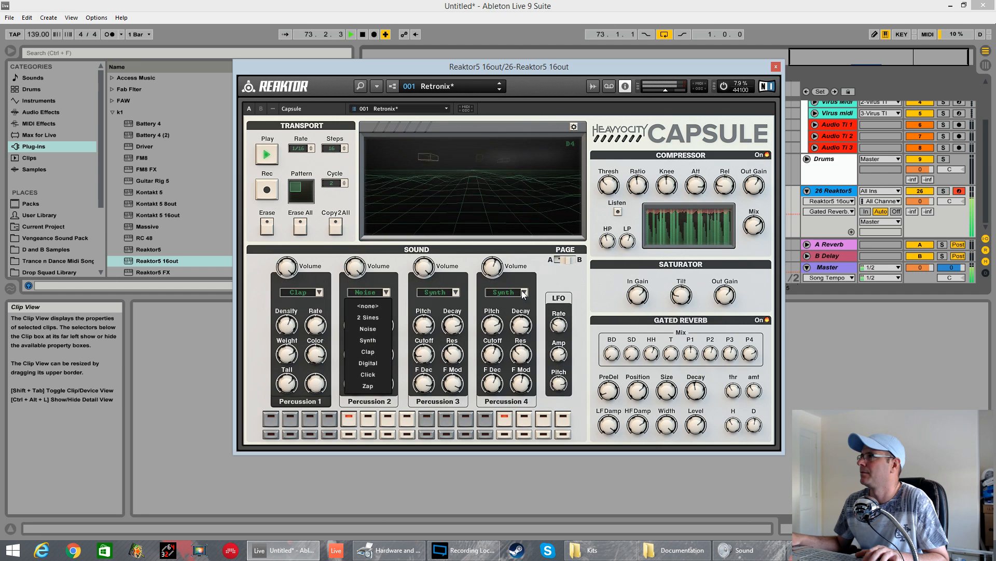
left_click(370, 402)
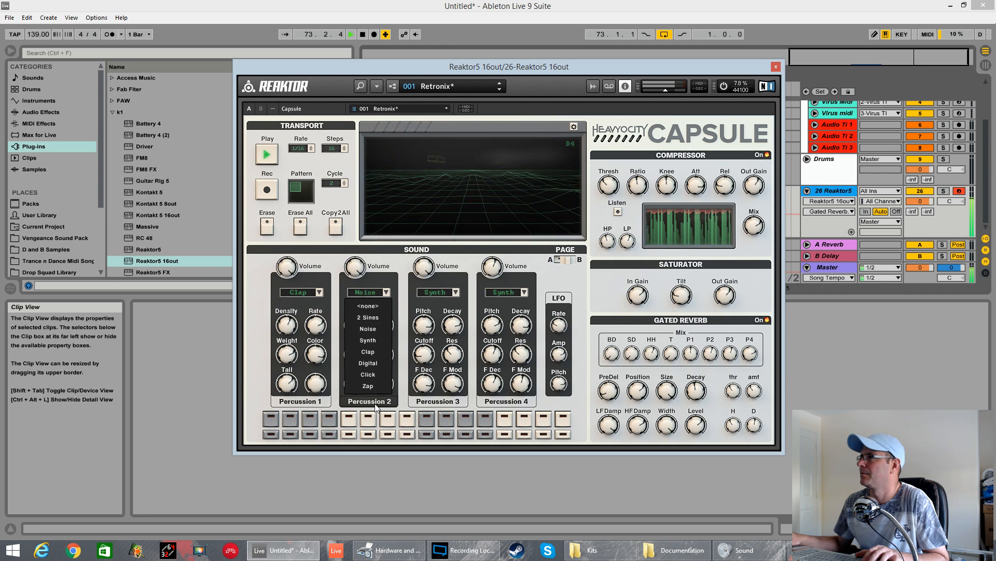
left_click(348, 420)
left_click(426, 420)
left_click(505, 419)
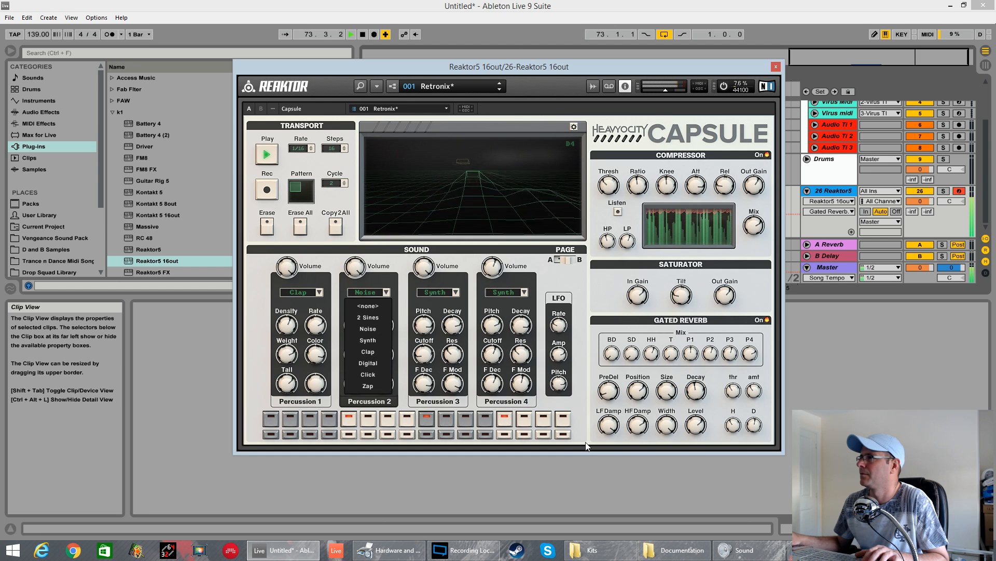
key("space")
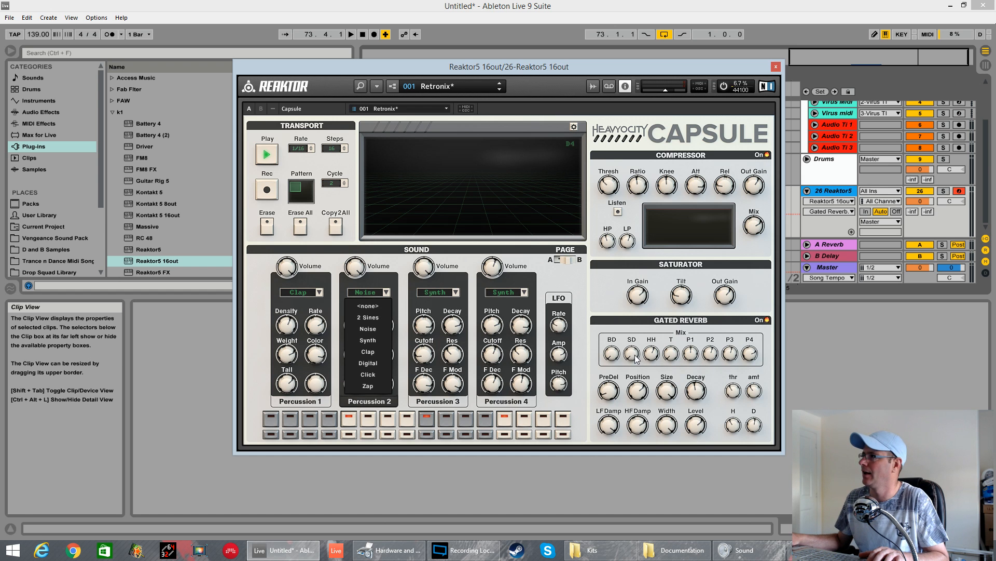
- Review the gated reverb's Hold Time description and audition the gate in short playback runs
key("space")
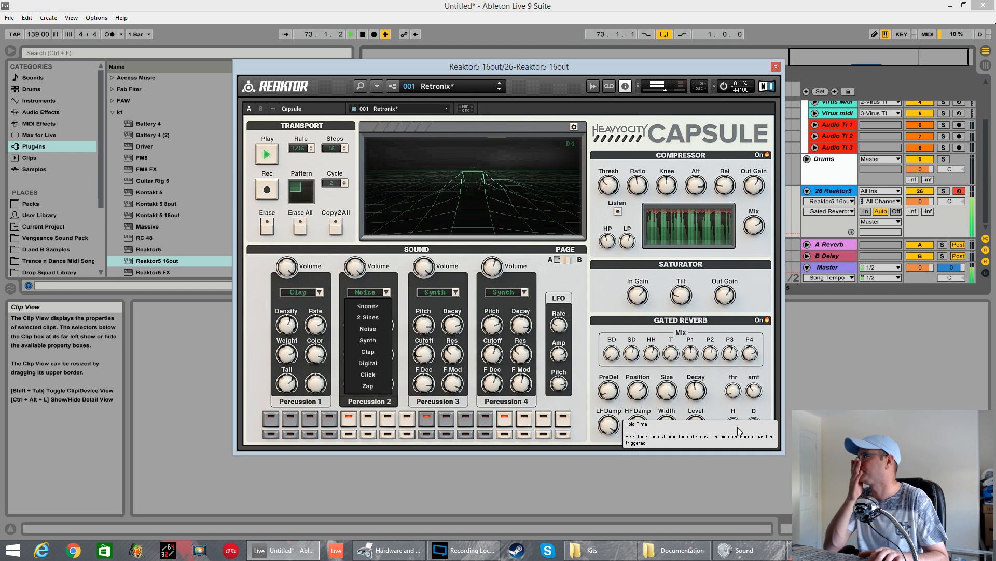
key("space")
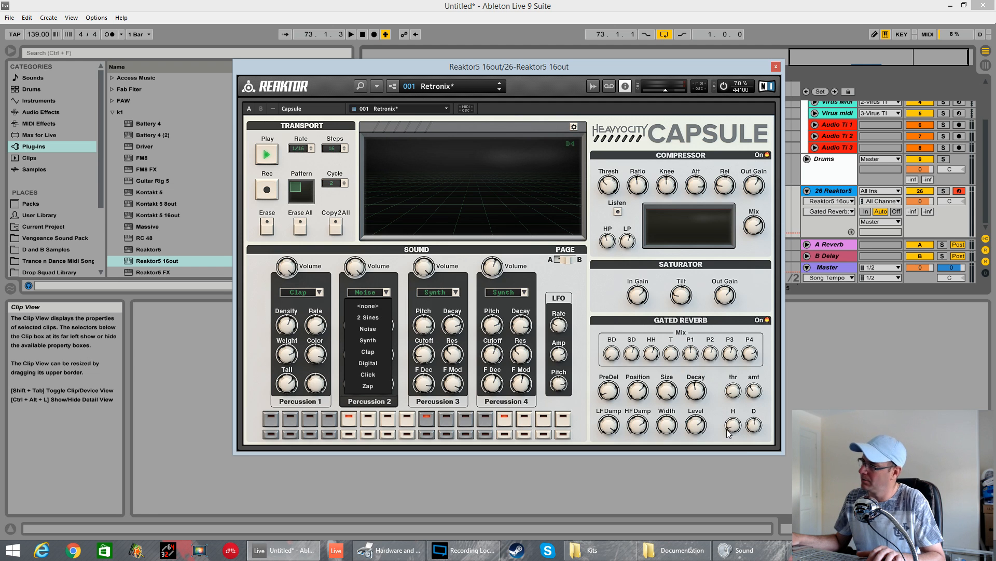
key("space")
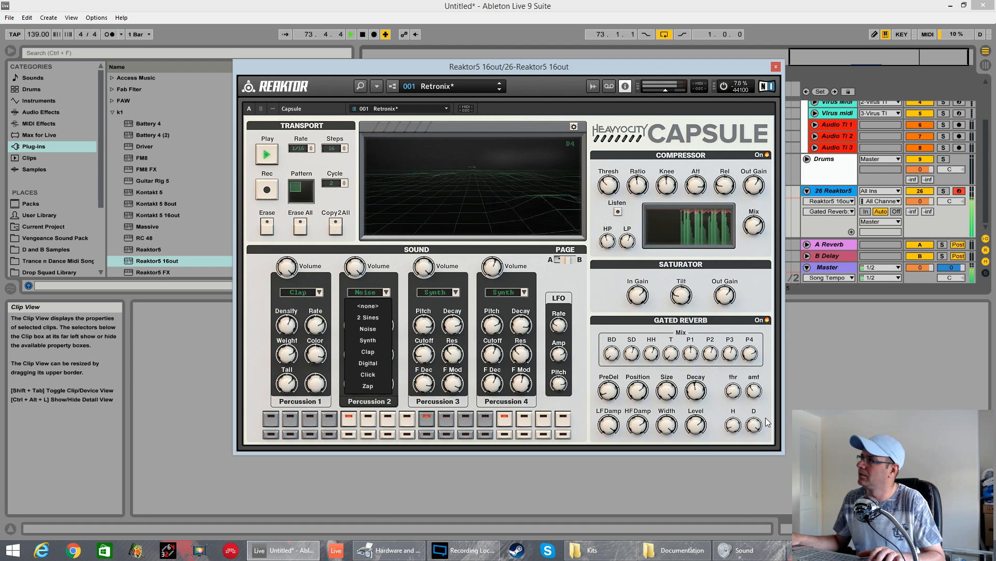
mouse_move(739, 430)
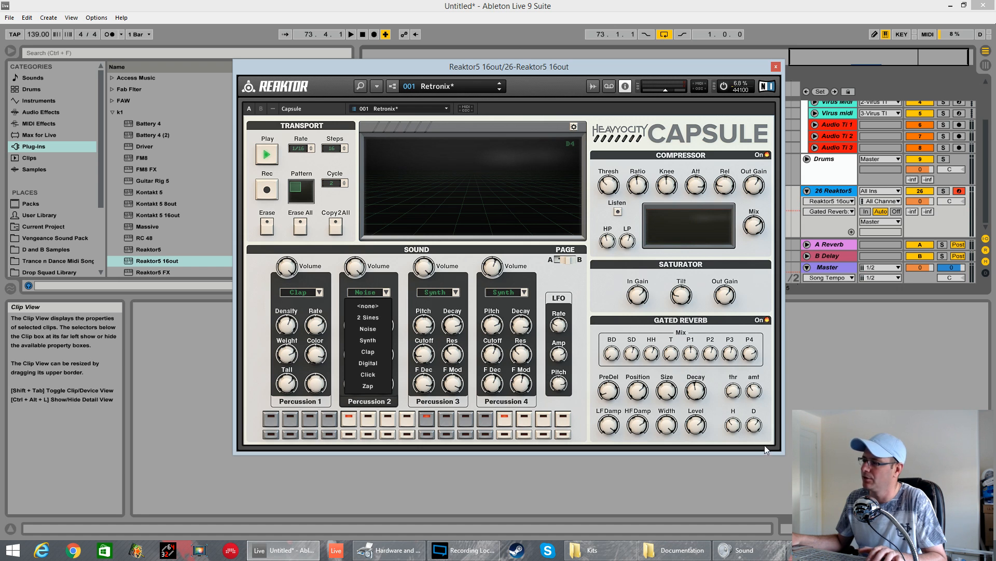
key("space")
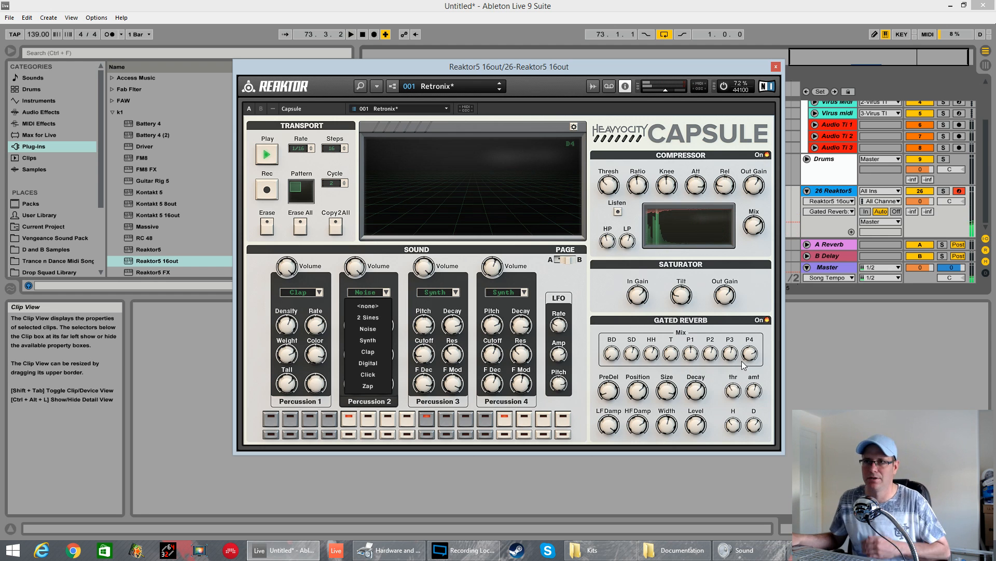
- Change the Percussion 2 module to Digital while the beat plays
key("space")
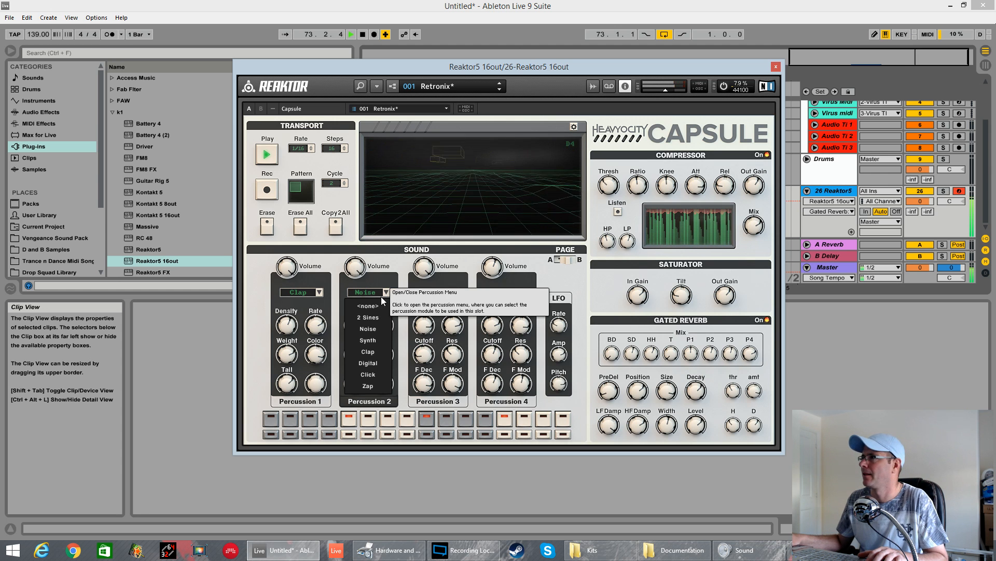
left_click(368, 363)
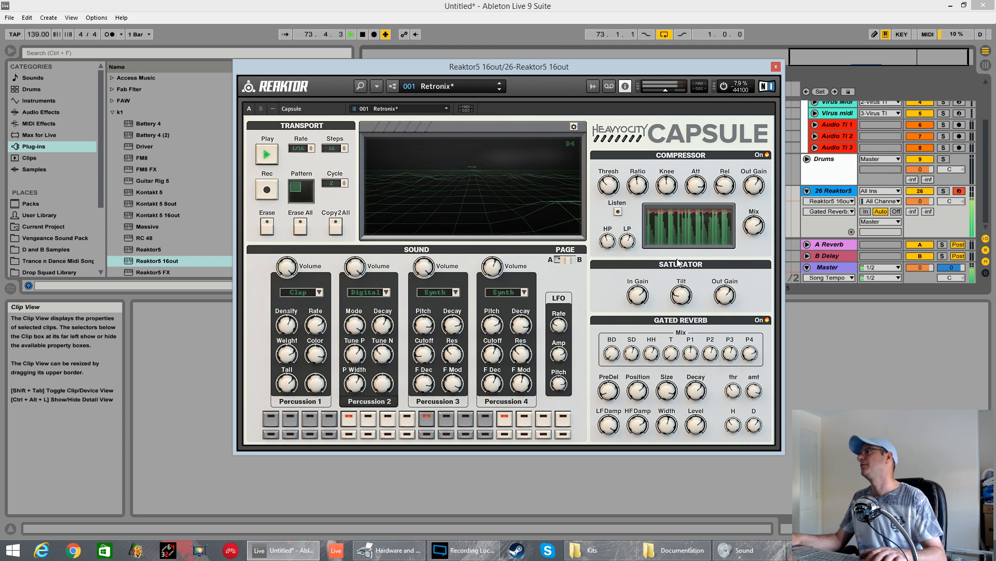
key("space")
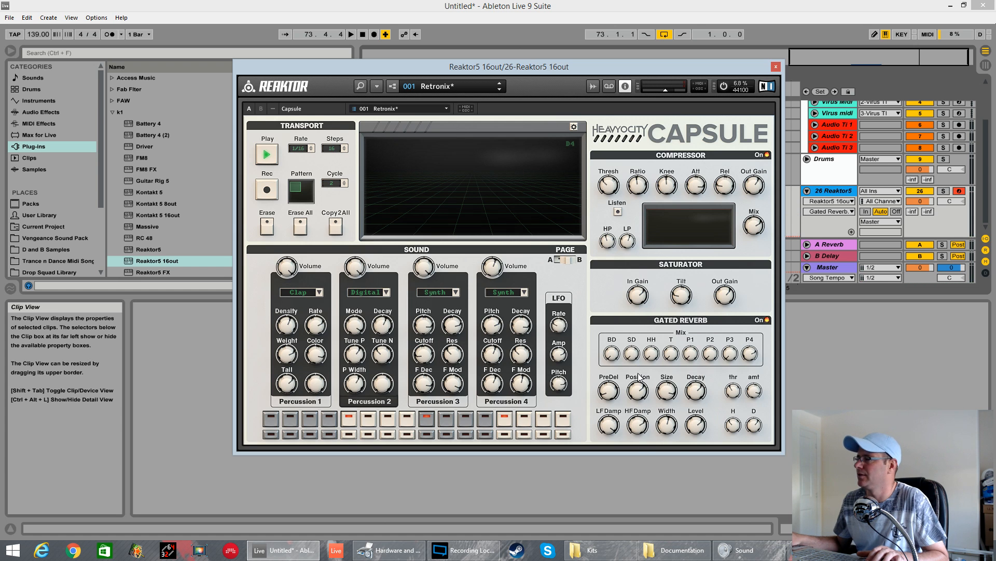
- Restart the beat and readjust the Percussion 3 volume against the Digital sound, then stop playback
key("space")
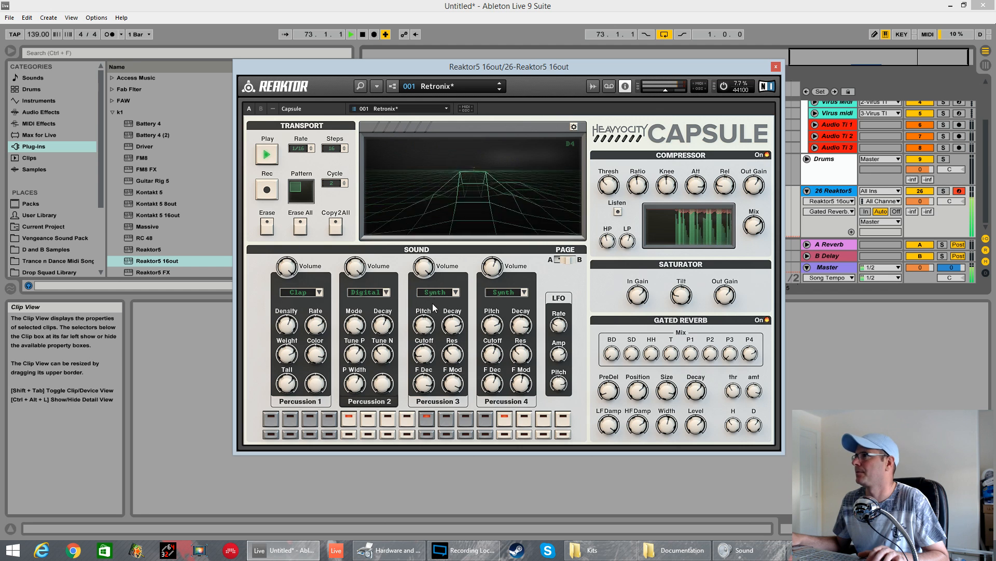
left_click(424, 267)
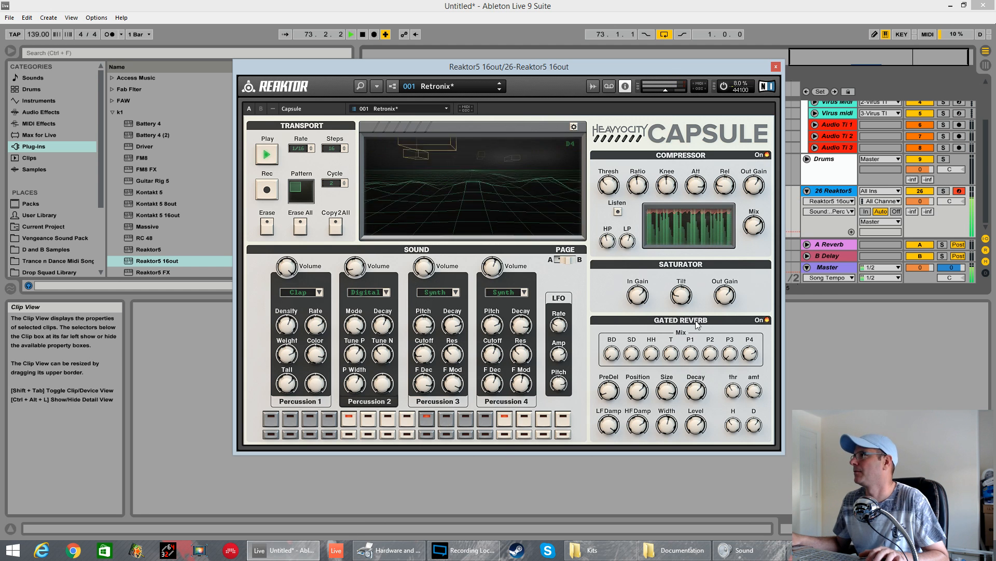
key("space")
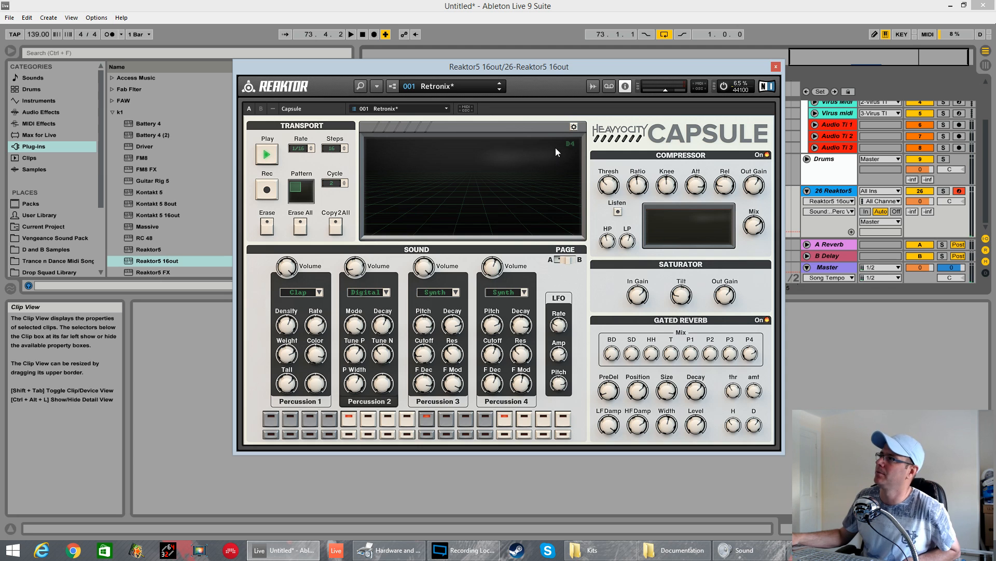
- Show Capsule's settings and review the Key Mapping, Noise Mode and Reverb Routing options
left_click(574, 128)
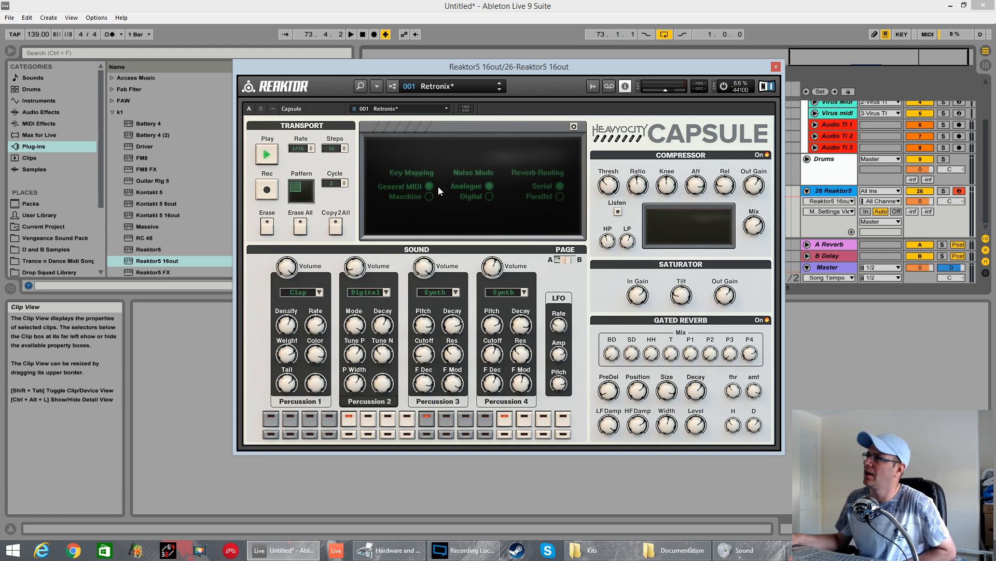
mouse_move(429, 185)
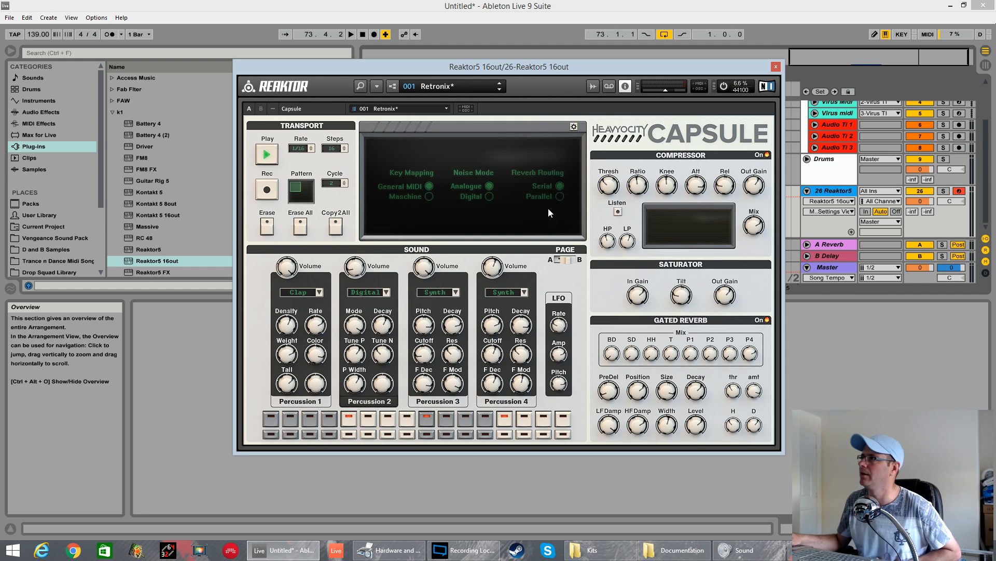
mouse_move(563, 193)
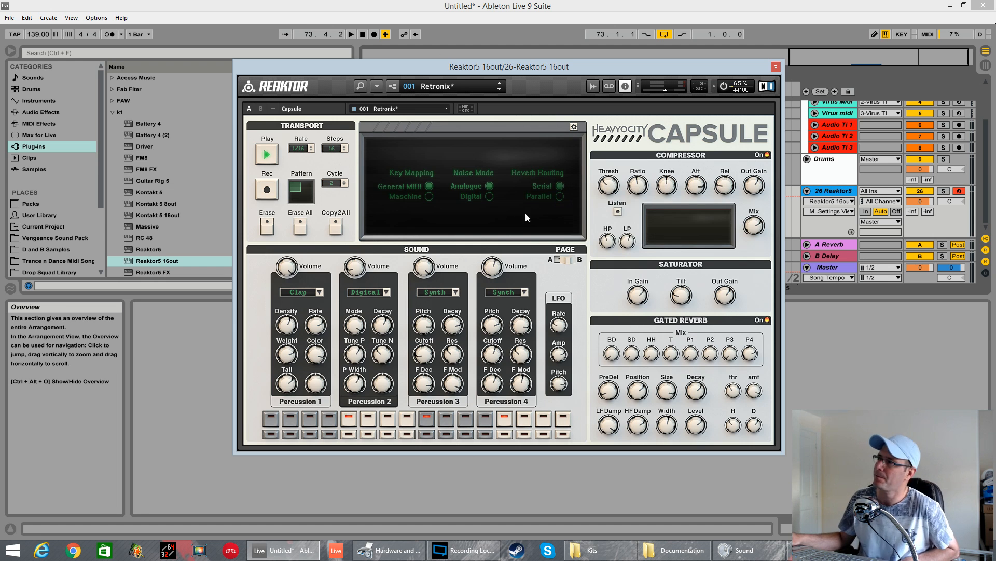
- Load the Bit Hop snapshot and audition the following snapshots one by one up to Inner Rumble
left_click_drag(591, 69, 593, 117)
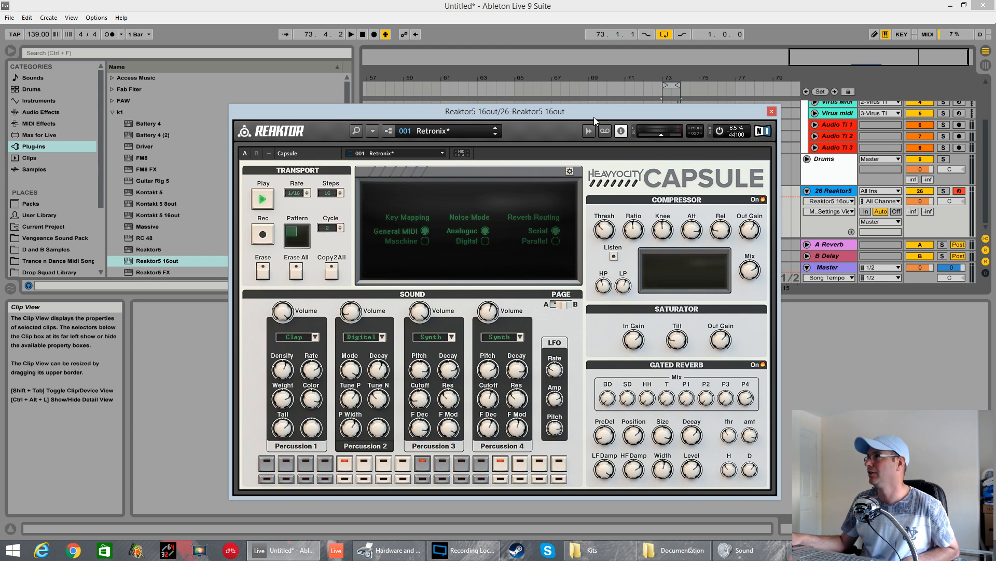
left_click_drag(597, 110, 574, 110)
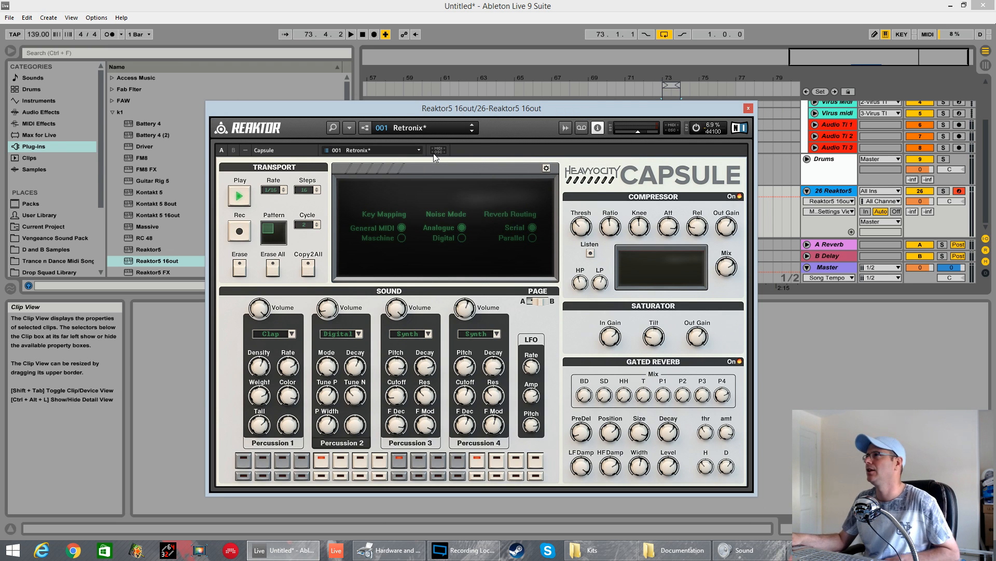
left_click(440, 132)
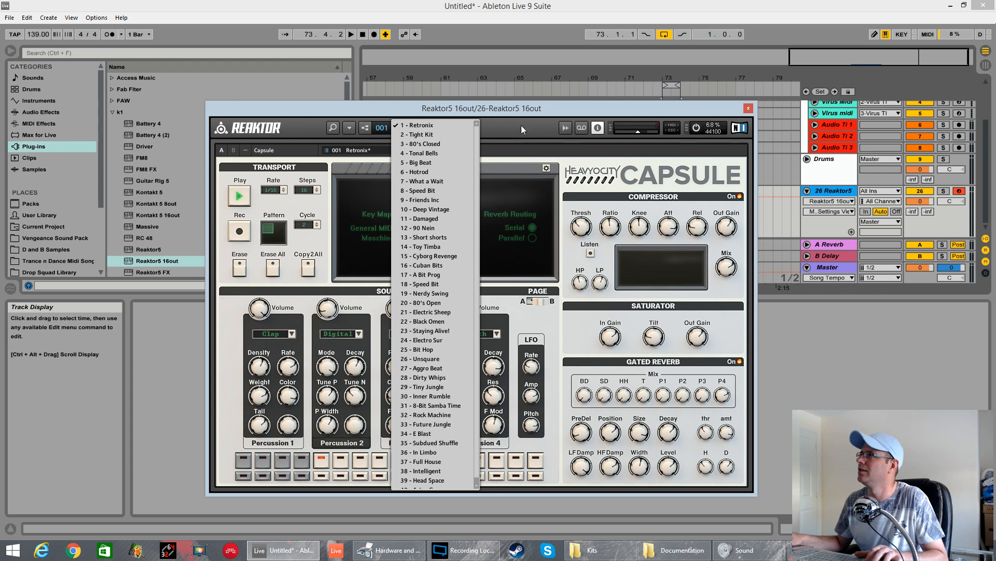
left_click(447, 347)
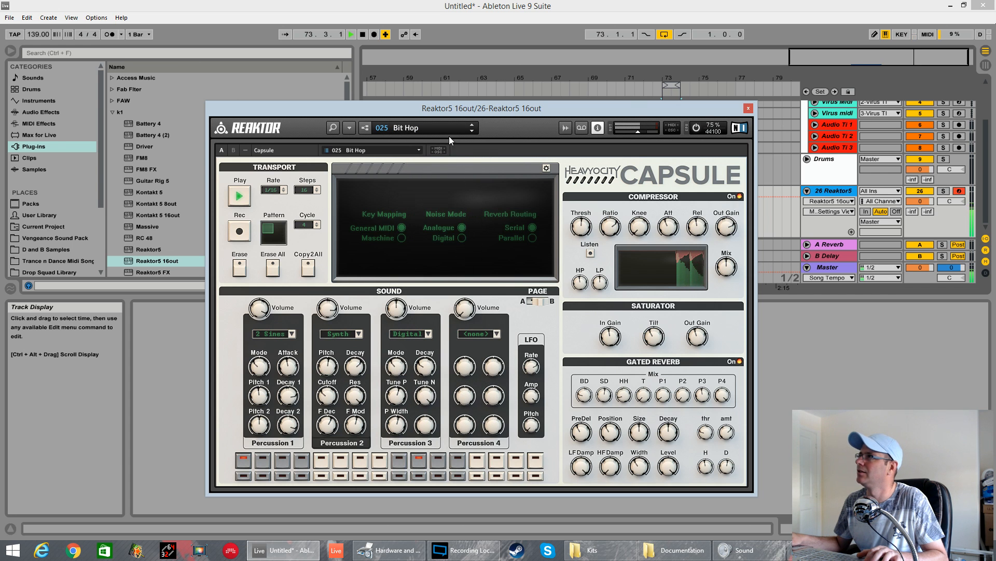
left_click(473, 130)
left_click(474, 131)
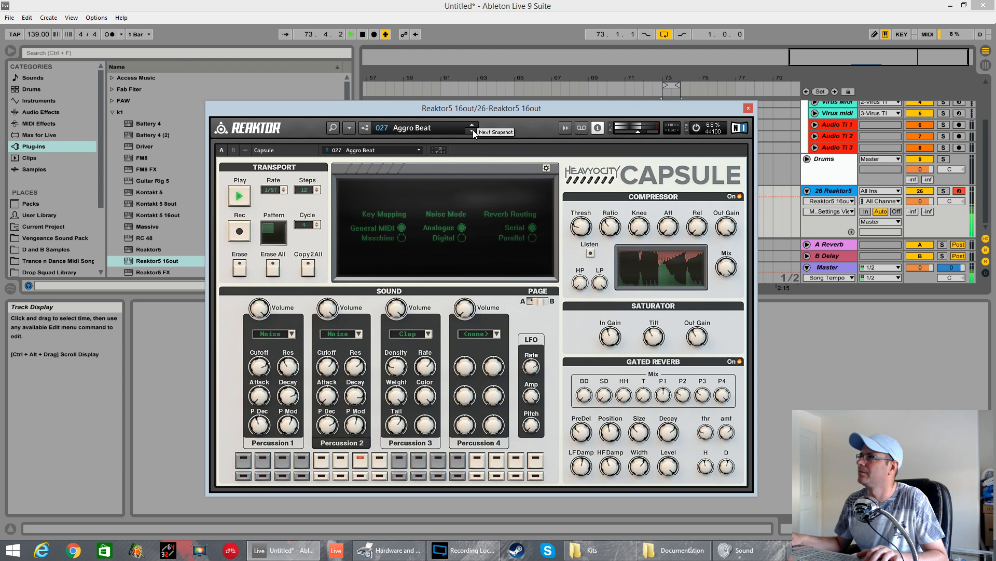
left_click(473, 130)
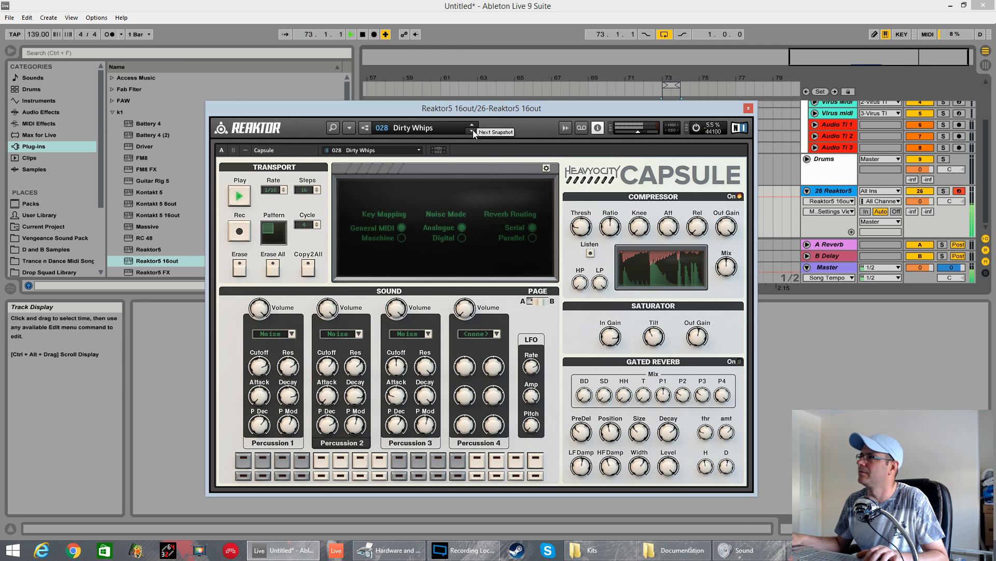
left_click(473, 130)
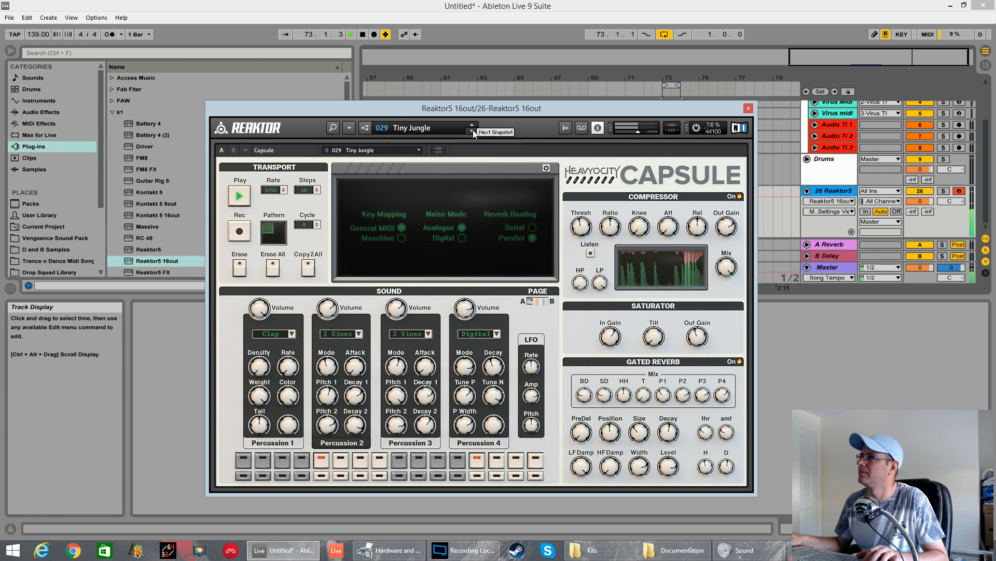
left_click(472, 130)
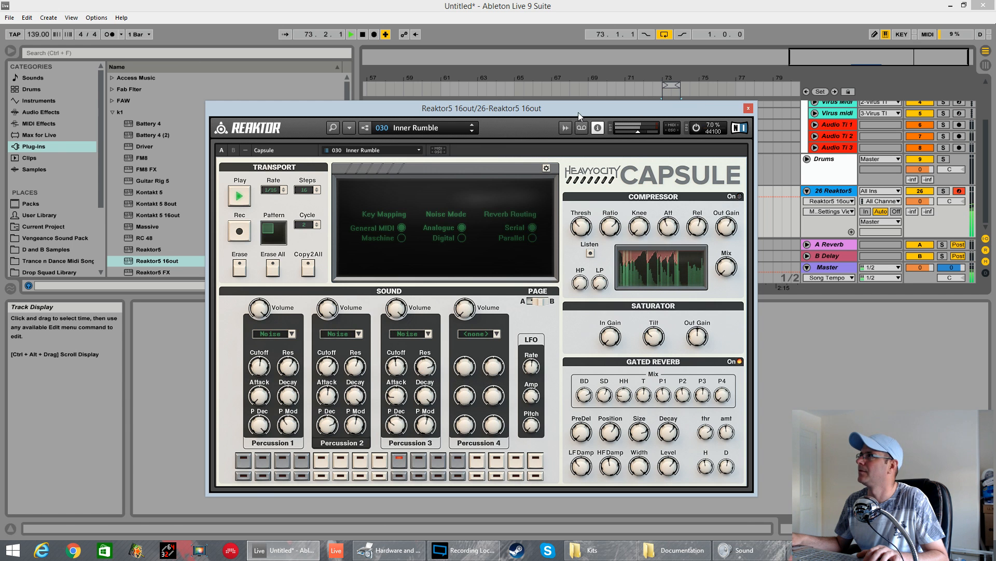
- Stop Capsule's internal sequencer and play the Reaktor track's MIDI clip from bar 65 instead
left_click_drag(578, 109, 521, 322)
left_click(515, 214)
left_click(182, 408)
key("space")
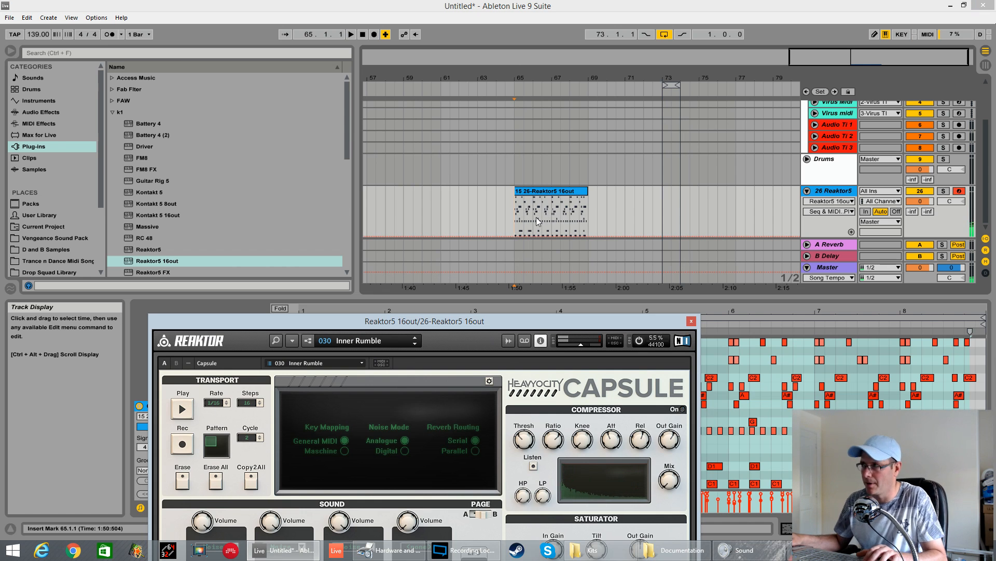
left_click_drag(538, 323, 599, 142)
key("space")
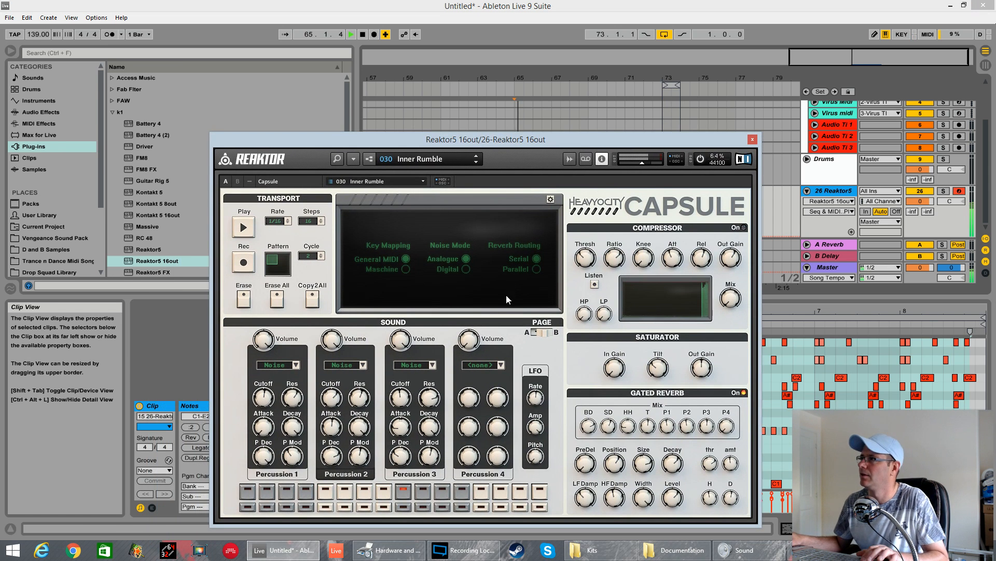
- Audition the 8-Bit Samba Time, Rock Machine and Future Jungle snapshots against the clip, then load Short shorts
left_click(474, 162)
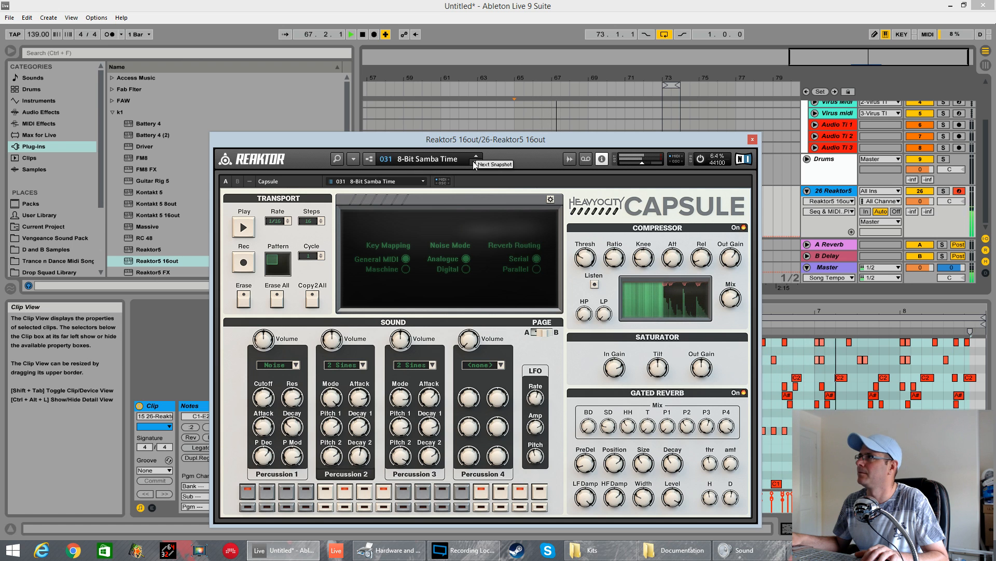
left_click(473, 162)
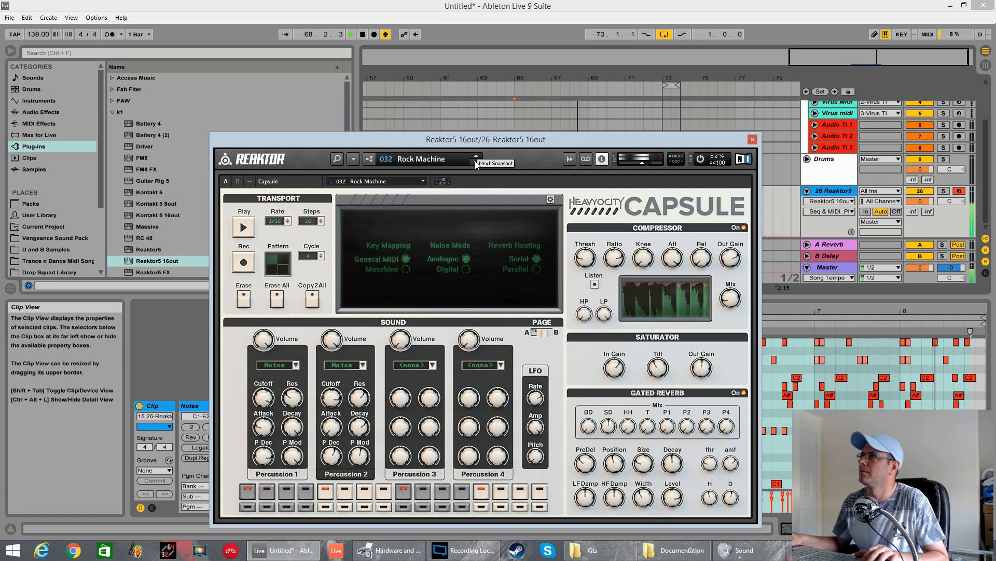
left_click(474, 163)
left_click(456, 160)
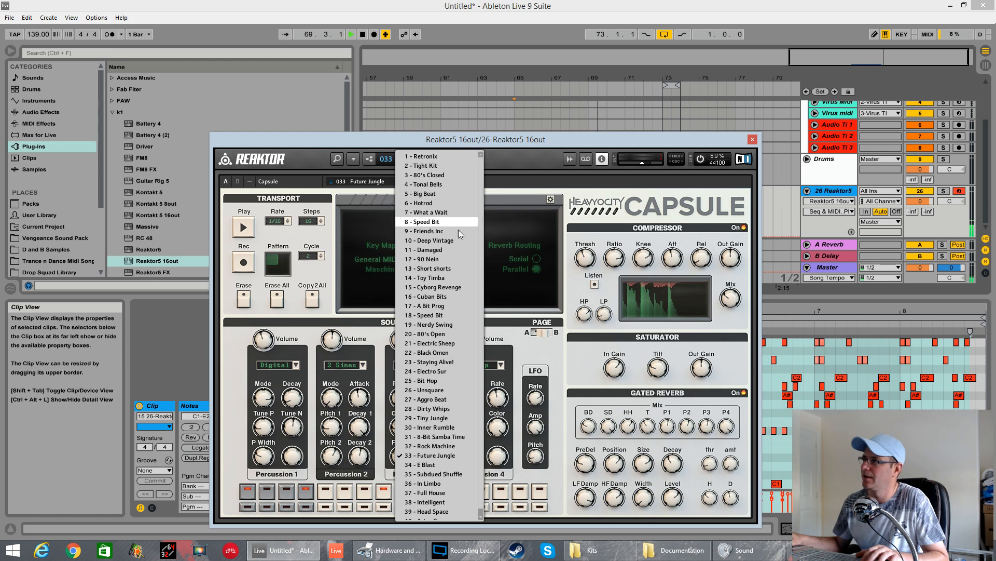
left_click(443, 270)
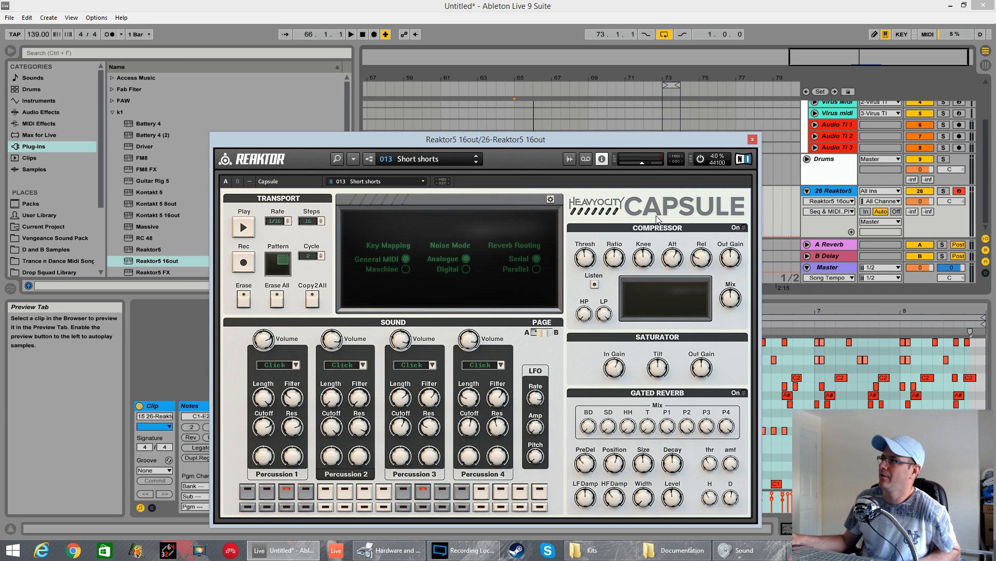
- Load Clique.ens from the C-Tools folder in Reaktor's browser and look over its full interface
left_click_drag(625, 137, 616, 89)
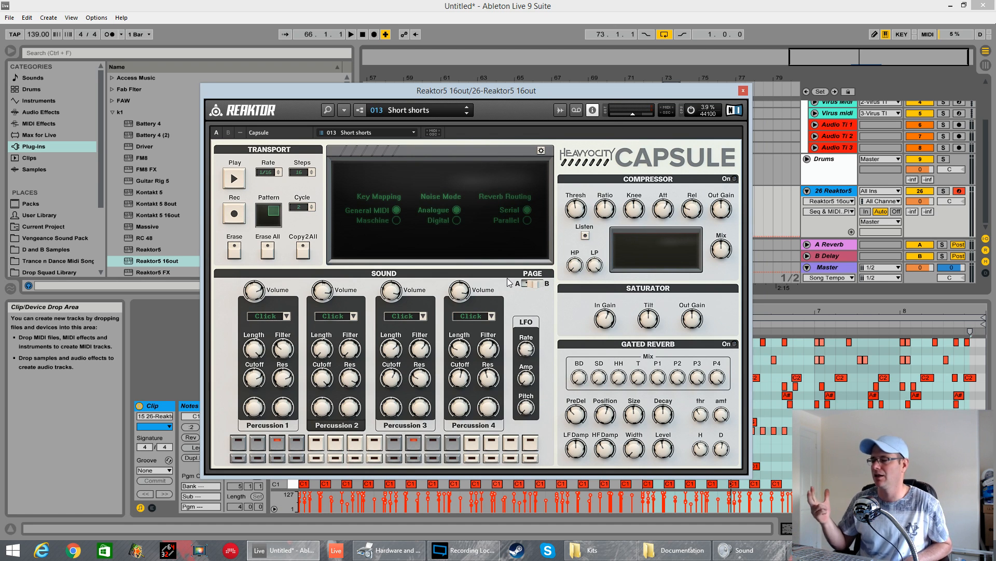
left_click(328, 110)
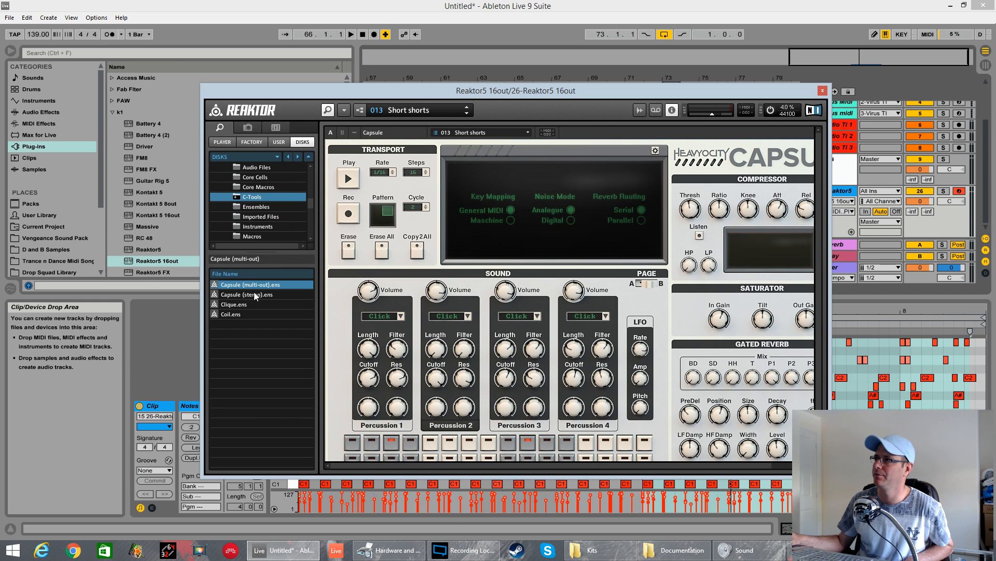
left_click(241, 305)
double_click(241, 305)
left_click(521, 298)
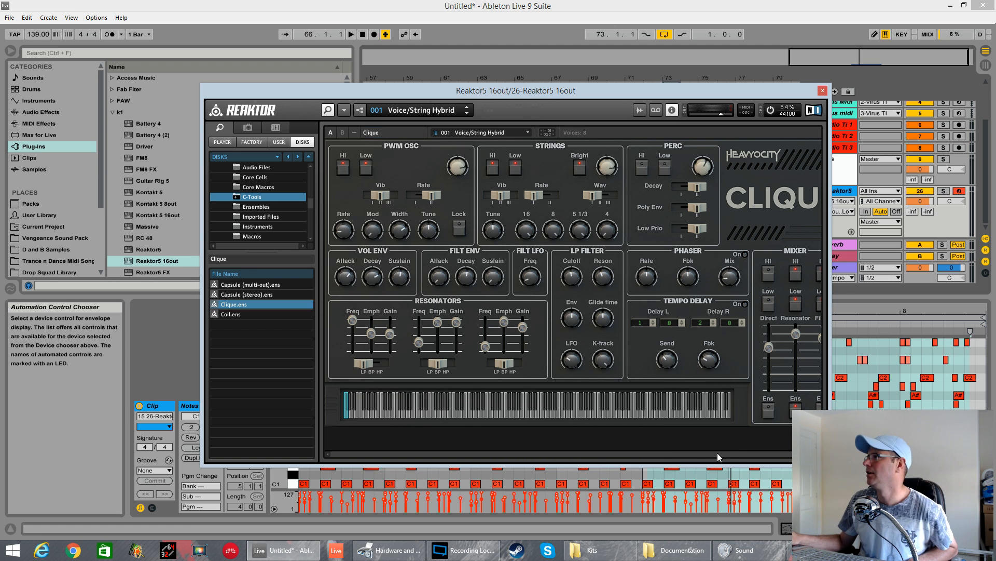
left_click_drag(698, 455, 746, 454)
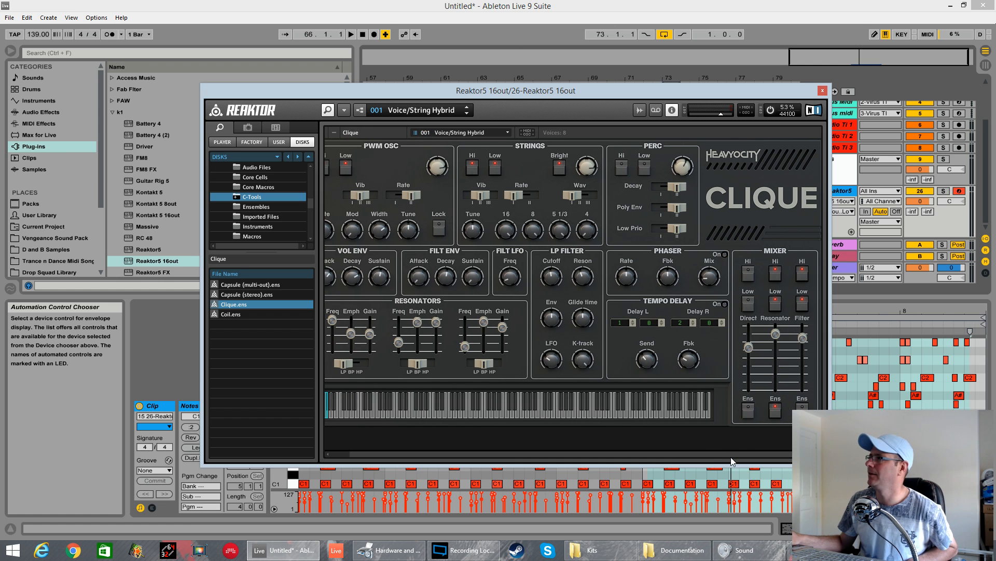
mouse_move(727, 455)
left_mouse_down()
mouse_move(653, 448)
mouse_move(738, 441)
left_mouse_up()
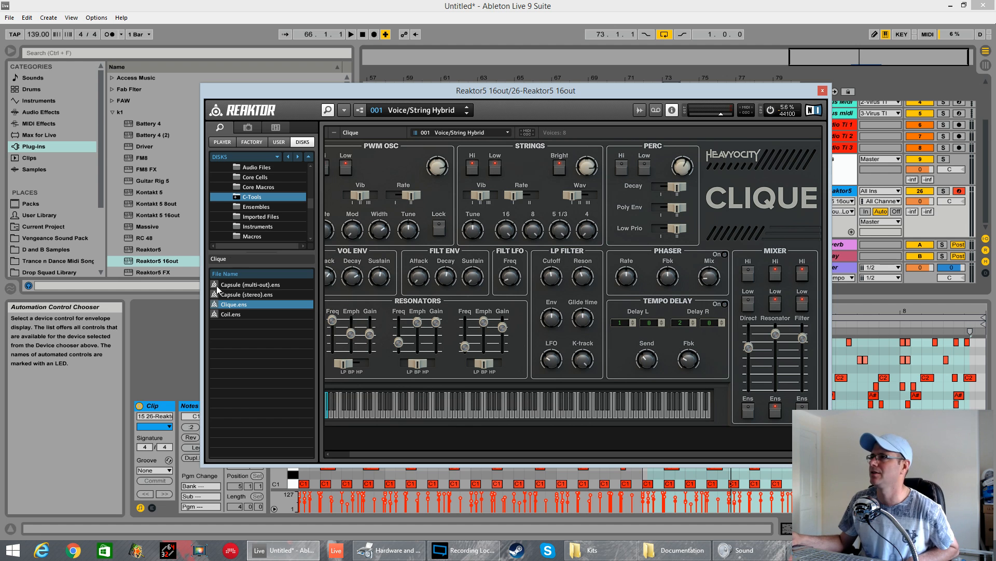
- Load Coil.ens from the C-Tools folder and adjust the FM amount of the Fast Fashion snapshot's FM Generator
double_click(236, 313)
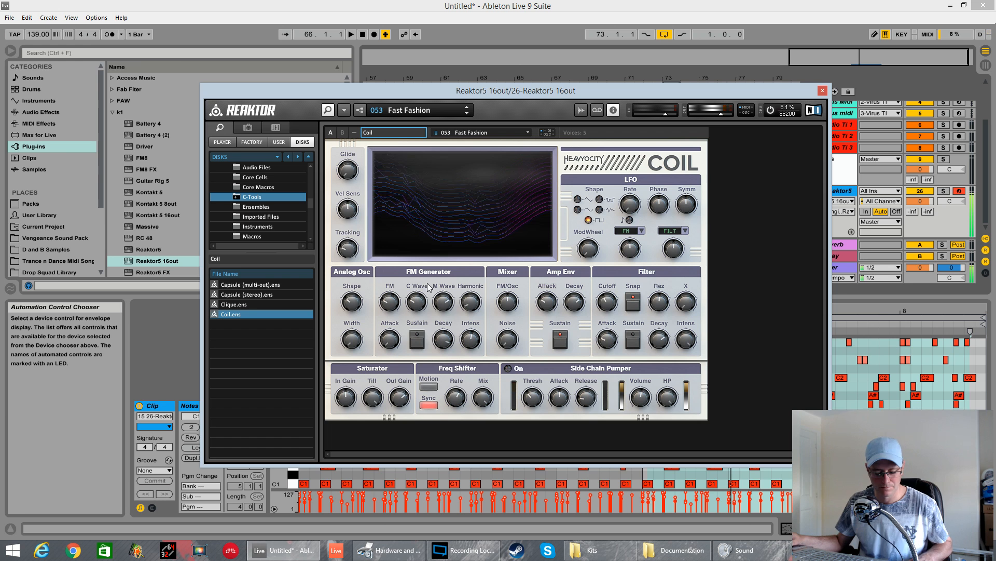
left_click_drag(395, 304, 399, 297)
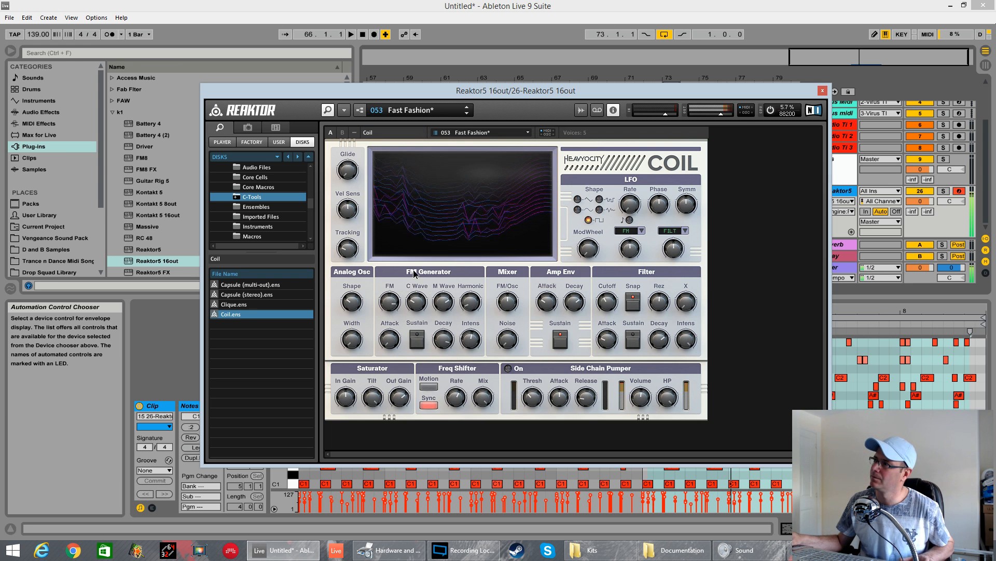